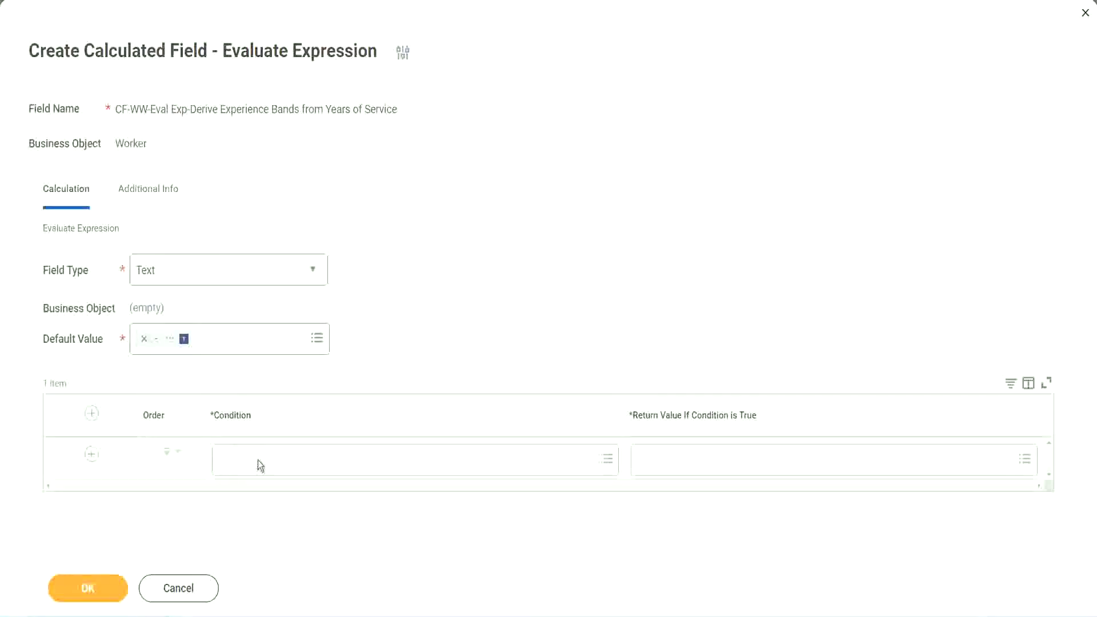
Step: Switch to Notepad++ and copy the Field 1 name, CF-WW-TF-Length of Service between 0 and 7 years, from the notes
{"action": "left_click", "coordinate": [258, 461]}
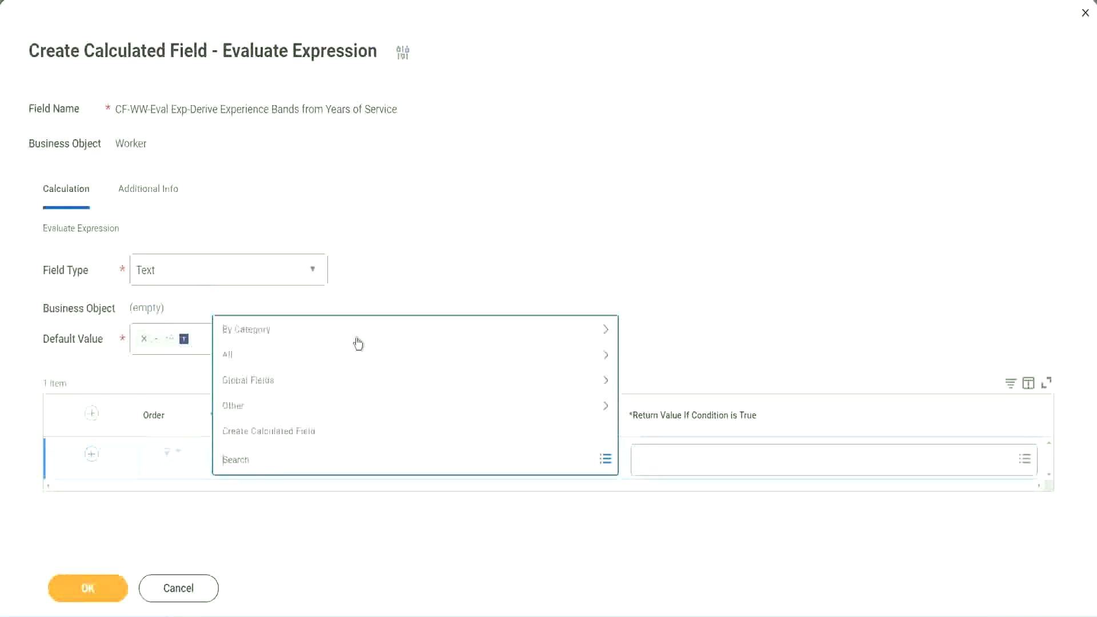
{"action": "key", "text": "Escape"}
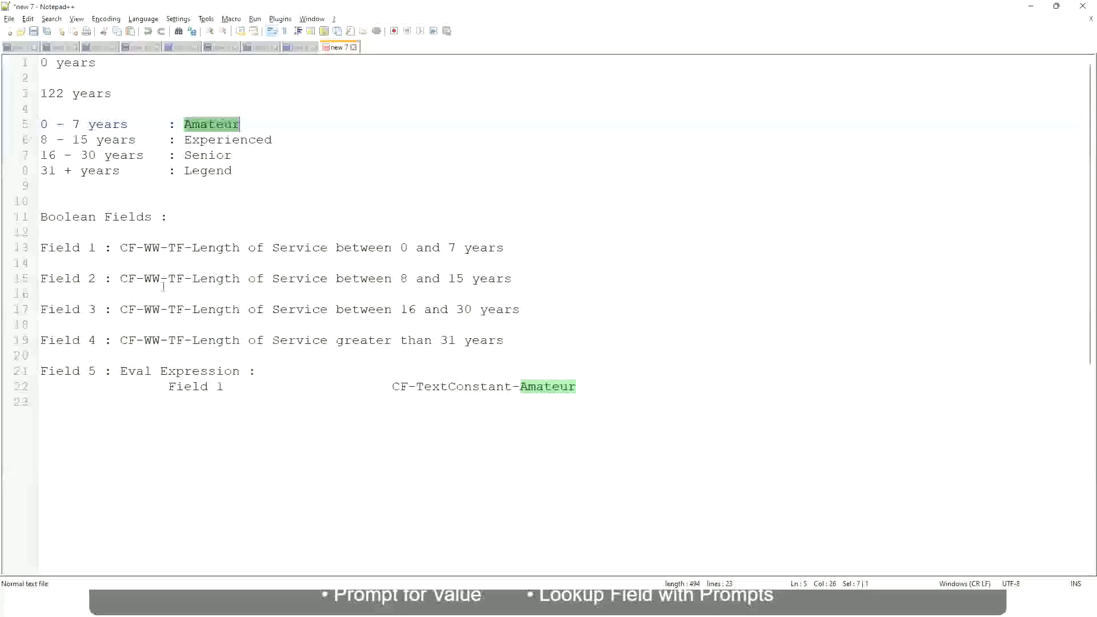
{"action": "double_click", "coordinate": [127, 248]}
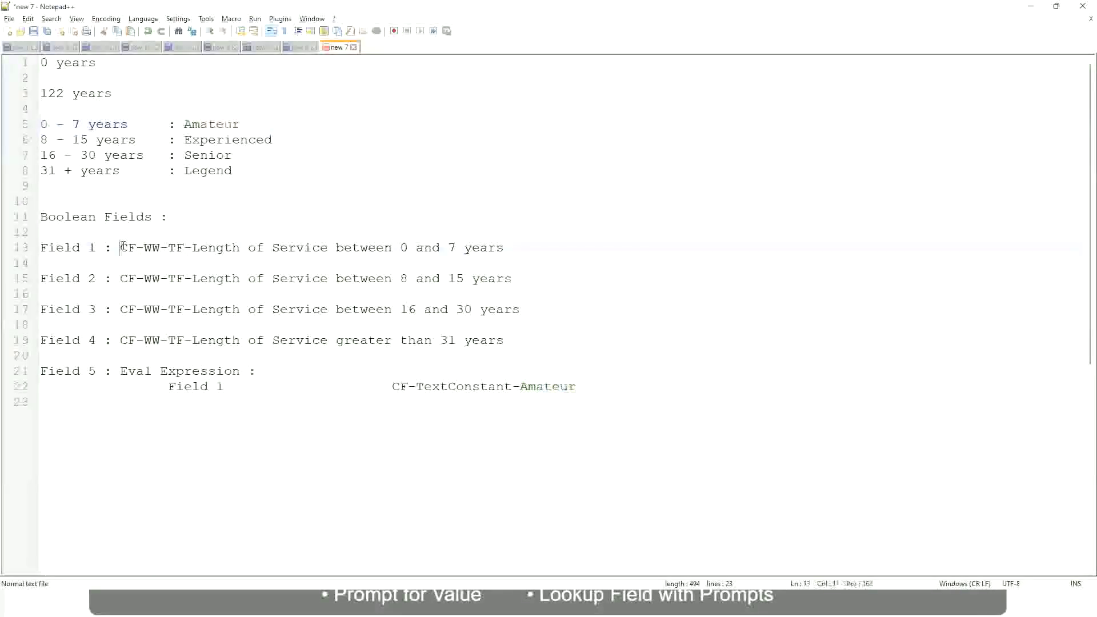
{"action": "left_click_drag", "start_coordinate": [189, 250], "coordinate": [505, 252]}
{"action": "key", "text": "ctrl+c"}
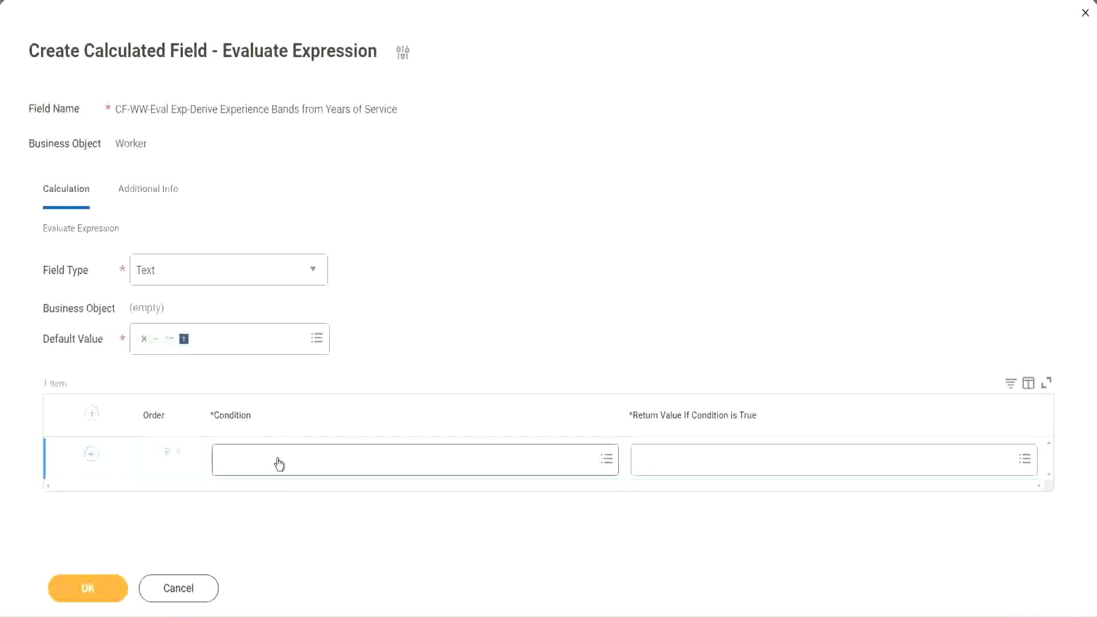
Step: Back in Workday, set the first row's condition to CF-WW-TF-Length of Service between 0 and 7 years
{"action": "left_click", "coordinate": [279, 464]}
{"action": "key", "text": "ctrl+v"}
{"action": "key", "text": "Return"}
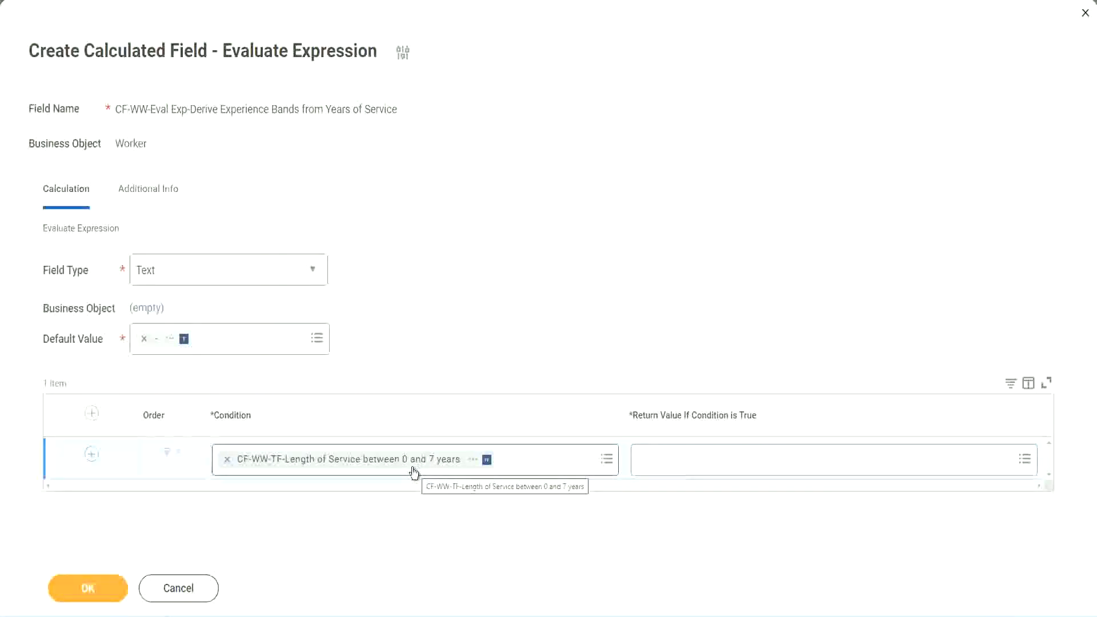
{"action": "left_click", "coordinate": [713, 468]}
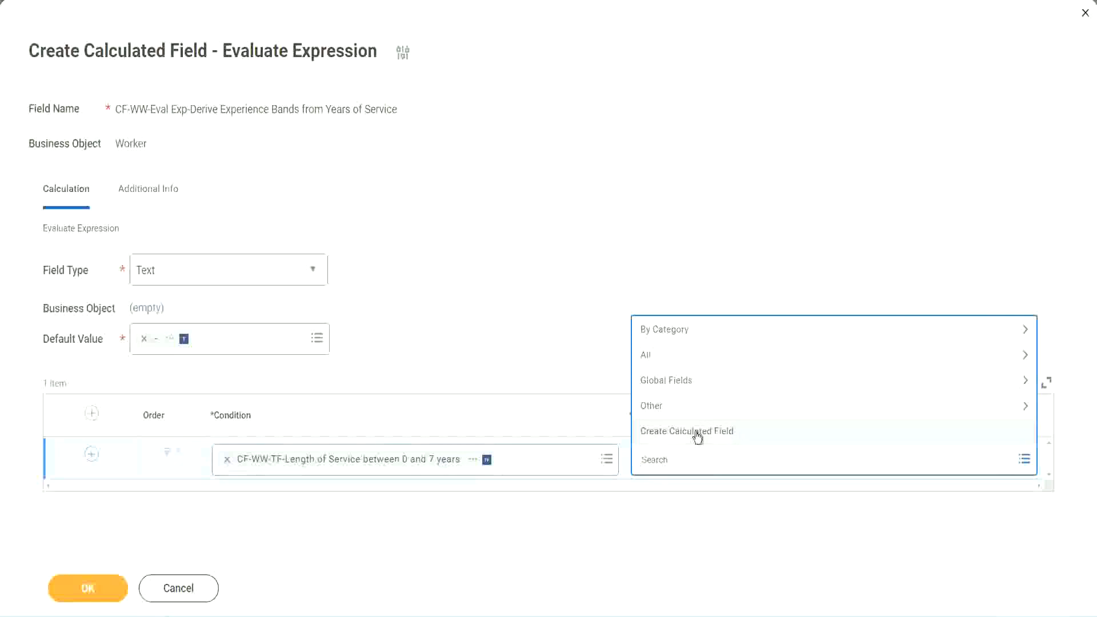
{"action": "left_click", "coordinate": [636, 284]}
{"action": "left_click", "coordinate": [660, 463]}
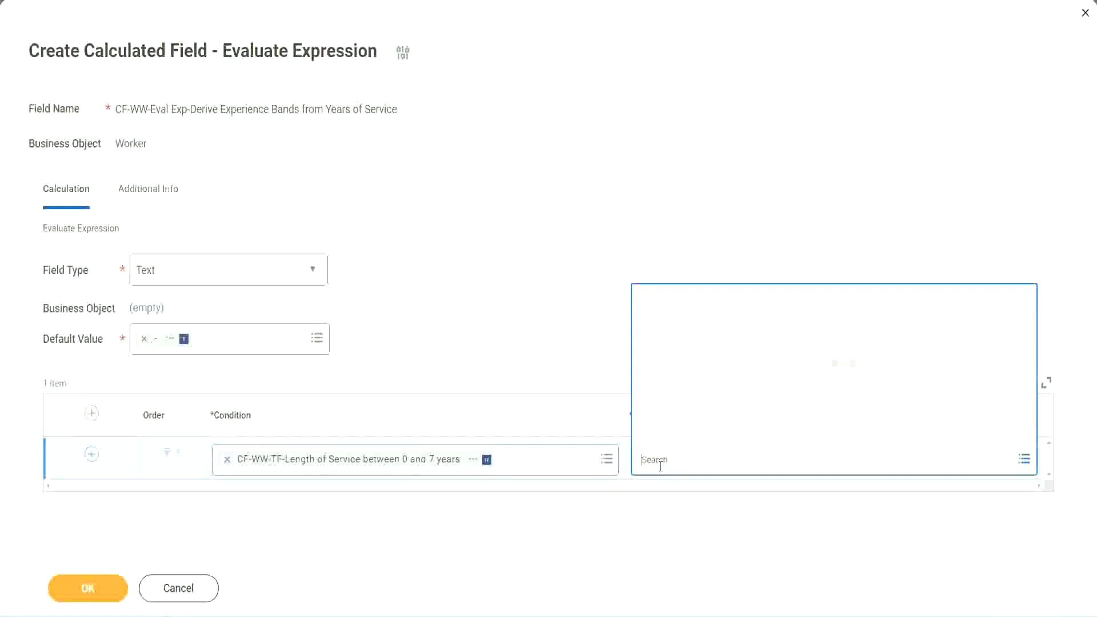
{"action": "type", "text": "Amaterue"}
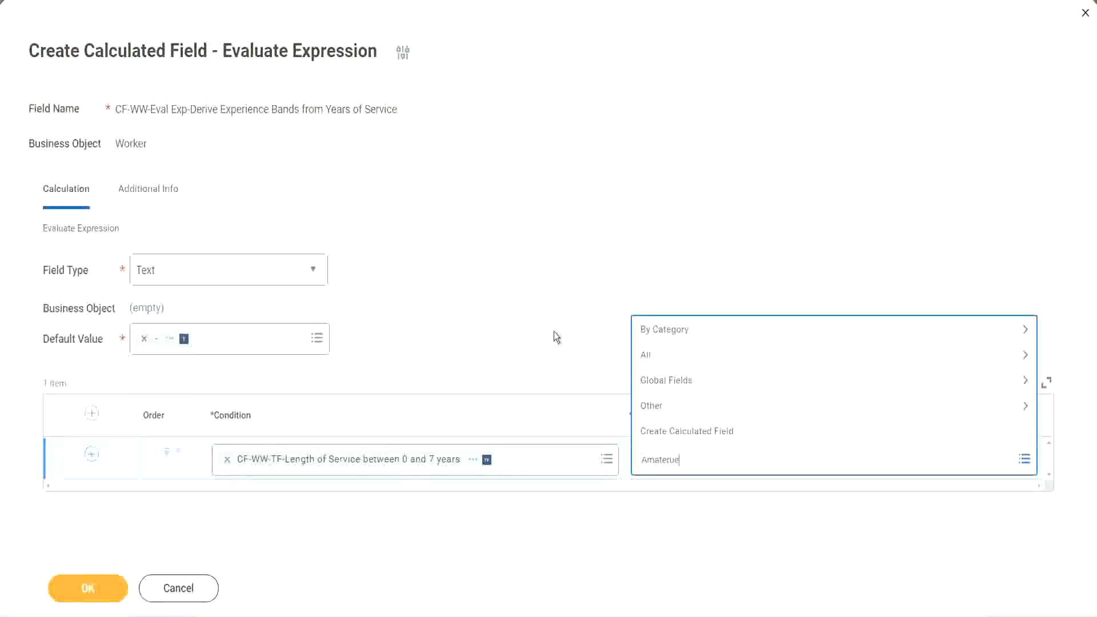
{"action": "left_click", "coordinate": [555, 333]}
{"action": "left_click", "coordinate": [690, 460]}
{"action": "left_click", "coordinate": [553, 332]}
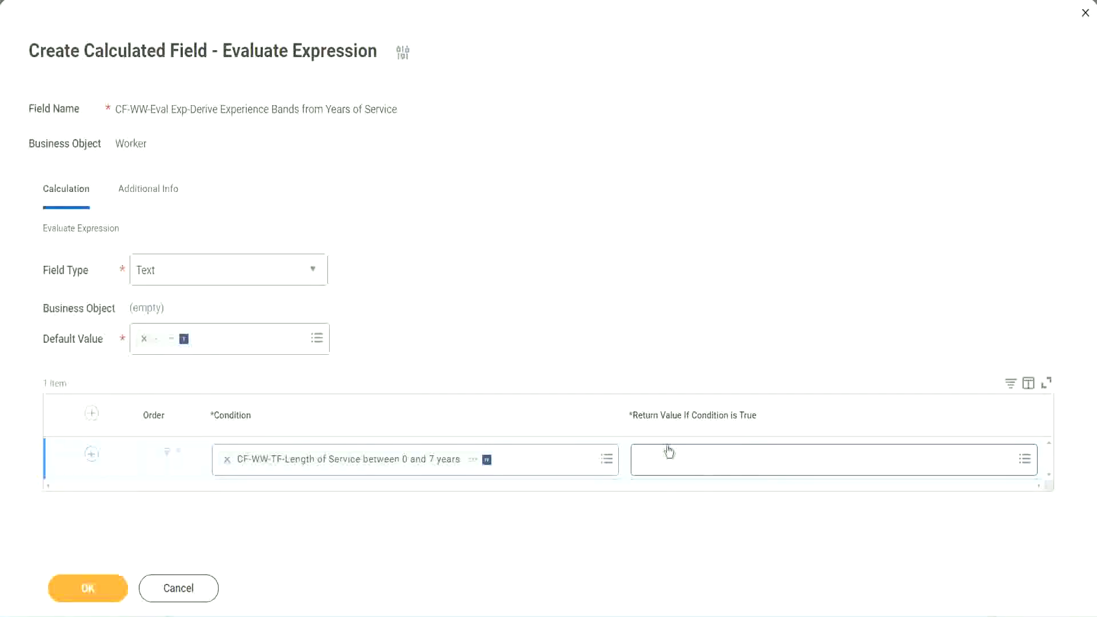
Step: Start a new calculated field for the first row's return value and name it CF-WW-TC-Amateur
{"action": "left_click", "coordinate": [710, 459]}
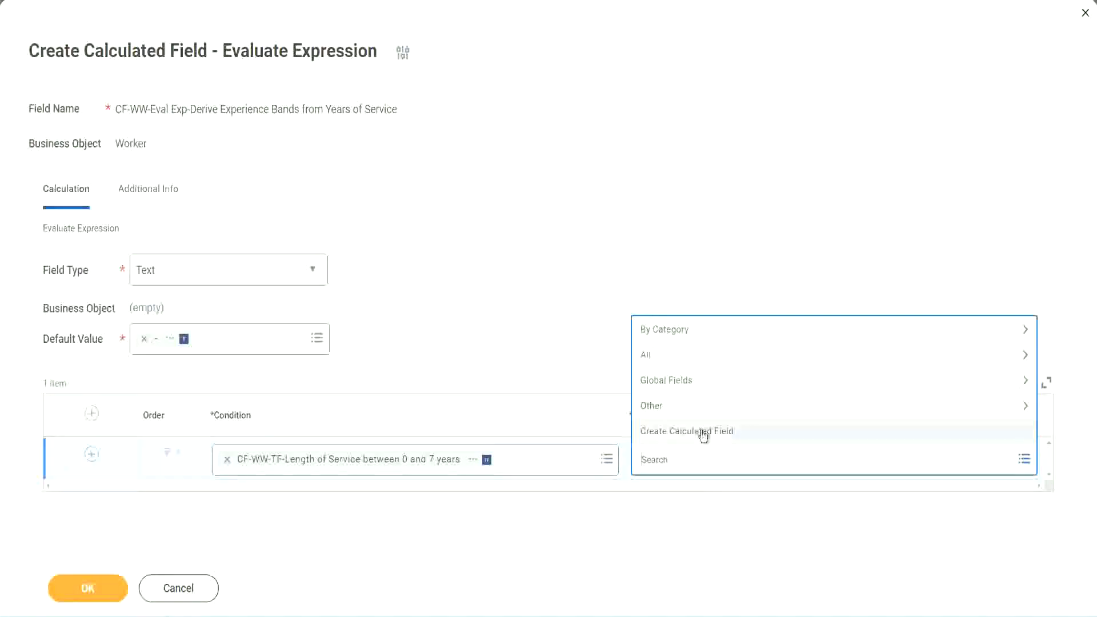
{"action": "left_click", "coordinate": [702, 432]}
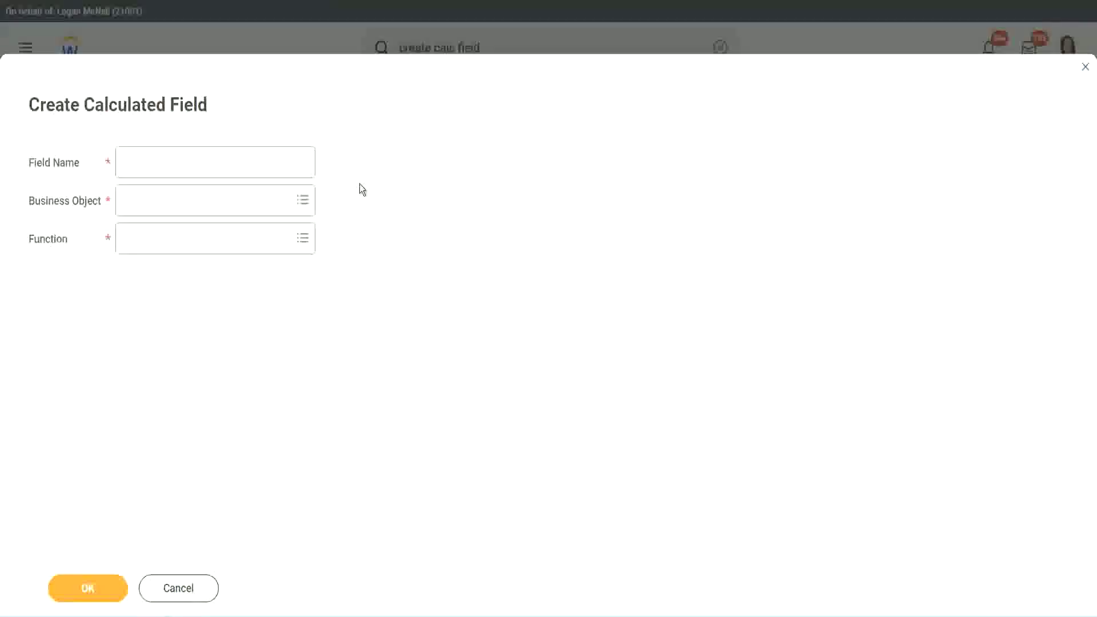
{"action": "left_click", "coordinate": [135, 164]}
{"action": "type", "text": "CF"}
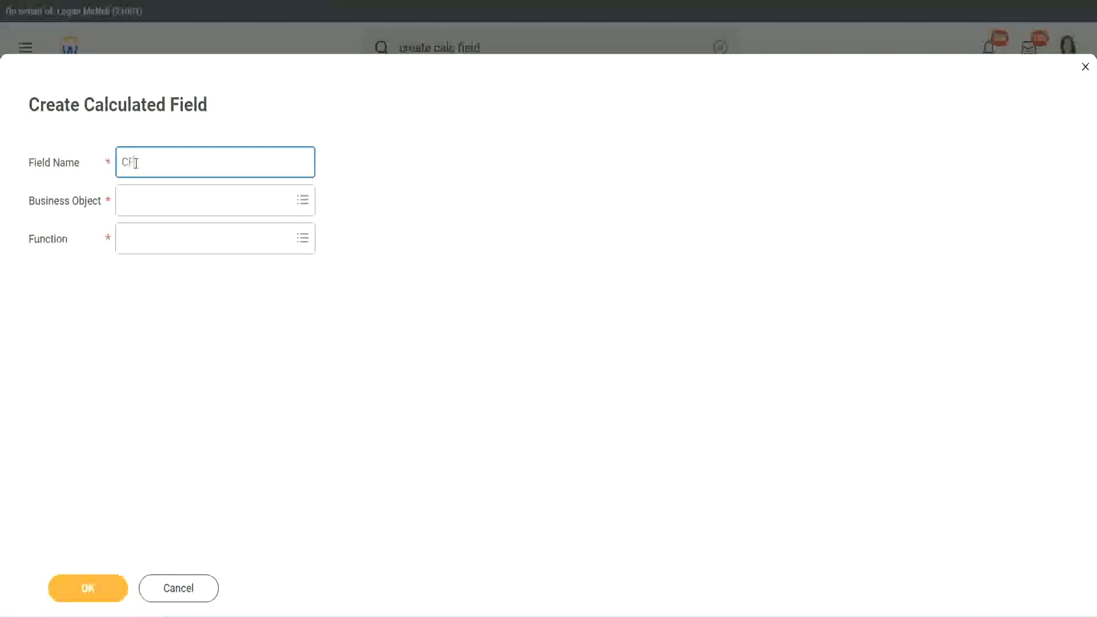
{"action": "type", "text": "_TC"}
{"action": "type", "text": "-Am"}
{"action": "type", "text": "ateur"}
{"action": "left_click", "coordinate": [137, 162]}
{"action": "type", "text": "WW"}
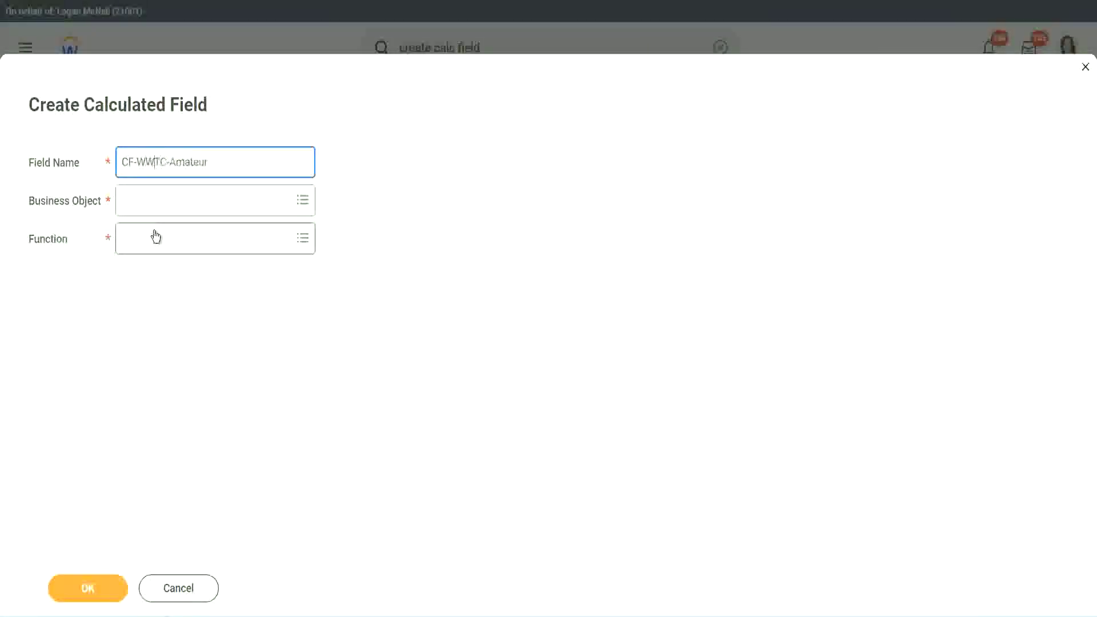
{"action": "type", "text": "-"}
Step: Set the business object of the CF-WW-TC-Amateur field to Global
{"action": "left_click", "coordinate": [154, 204]}
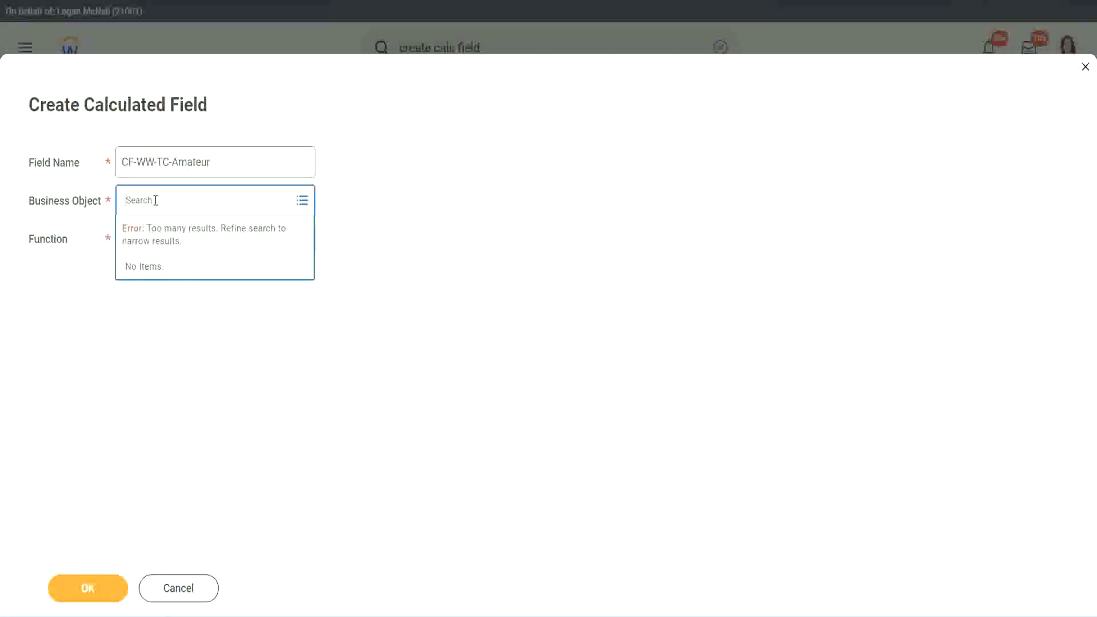
{"action": "type", "text": "worker"}
{"action": "key", "text": "BackSpace"}
{"action": "key", "text": "BackSpace"}
{"action": "key", "text": "BackSpace"}
{"action": "key", "text": "BackSpace"}
{"action": "key", "text": "BackSpace"}
{"action": "key", "text": "BackSpace"}
{"action": "type", "text": "global"}
{"action": "key", "text": "Return"}
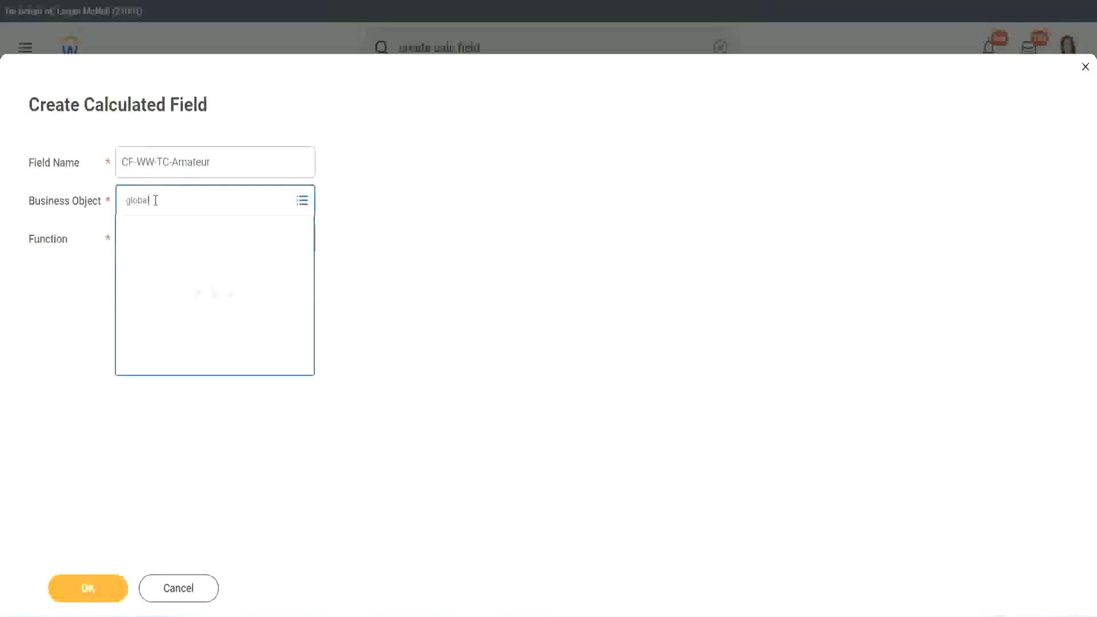
{"action": "left_click", "coordinate": [171, 264]}
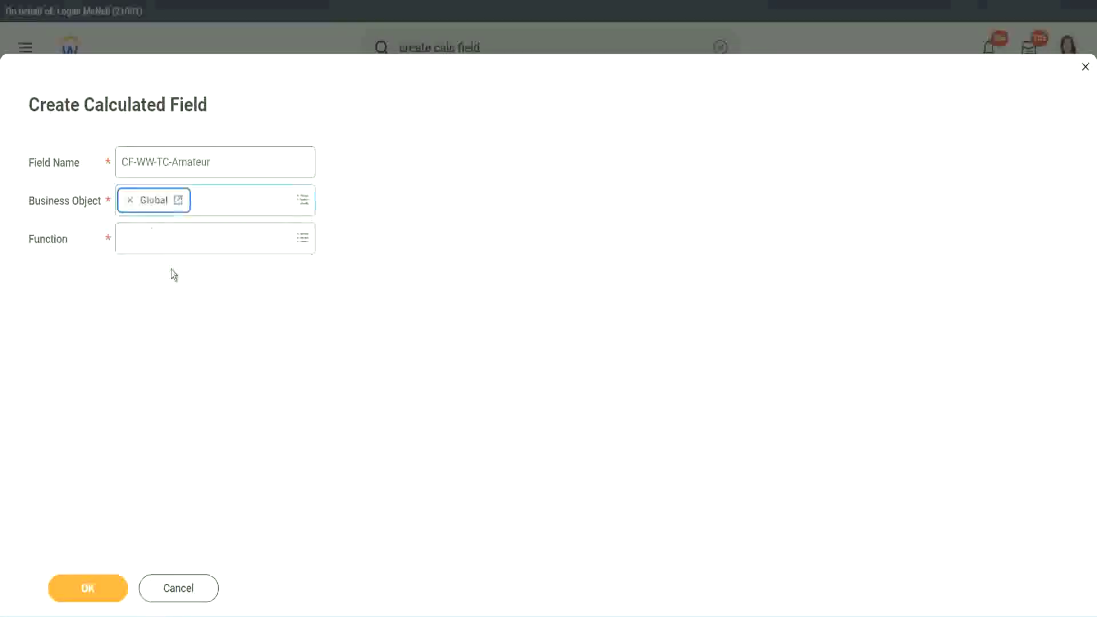
{"action": "triple_click", "coordinate": [212, 162]}
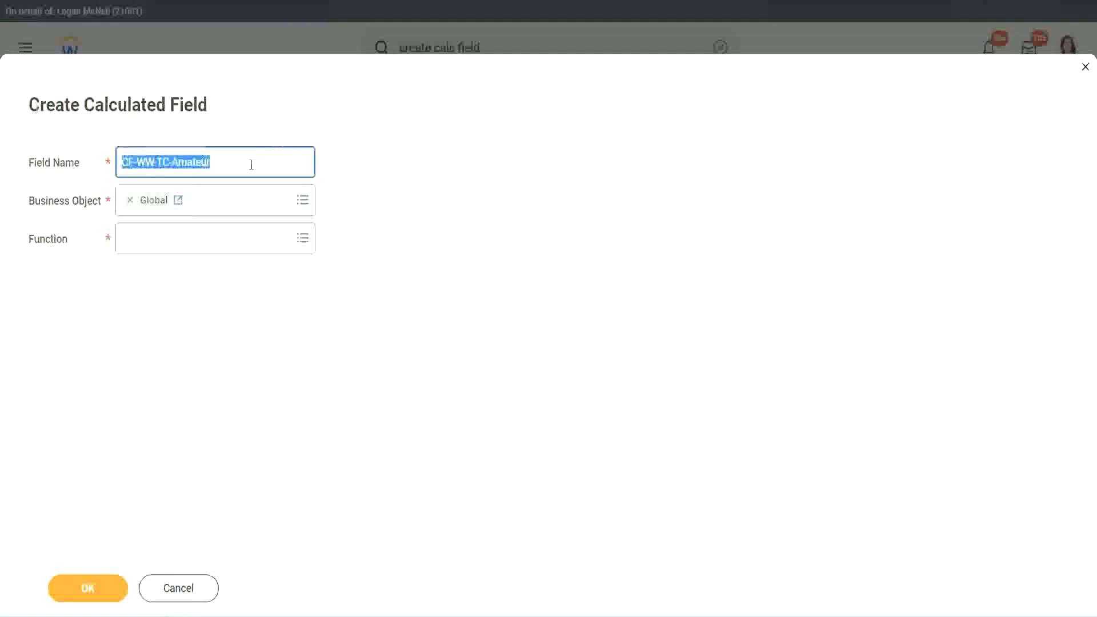
{"action": "left_click", "coordinate": [240, 165]}
{"action": "double_click", "coordinate": [216, 161]}
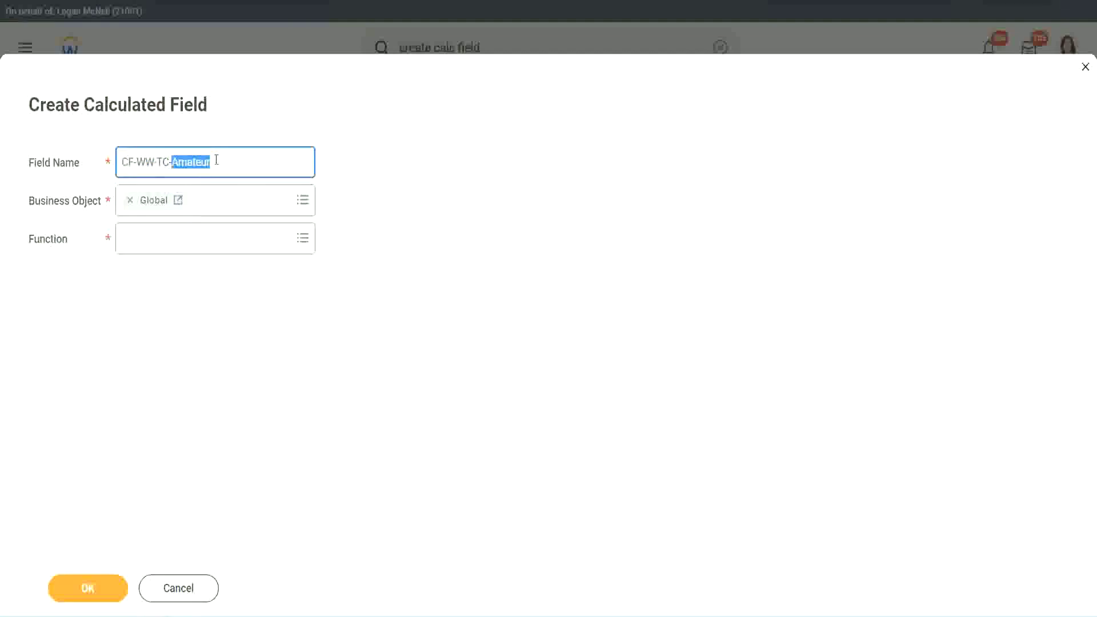
{"action": "left_click", "coordinate": [227, 160]}
{"action": "double_click", "coordinate": [205, 164]}
Step: Choose Text Constant as the new field's function and continue to its calculation settings
{"action": "left_click", "coordinate": [151, 238]}
{"action": "type", "text": "text const"}
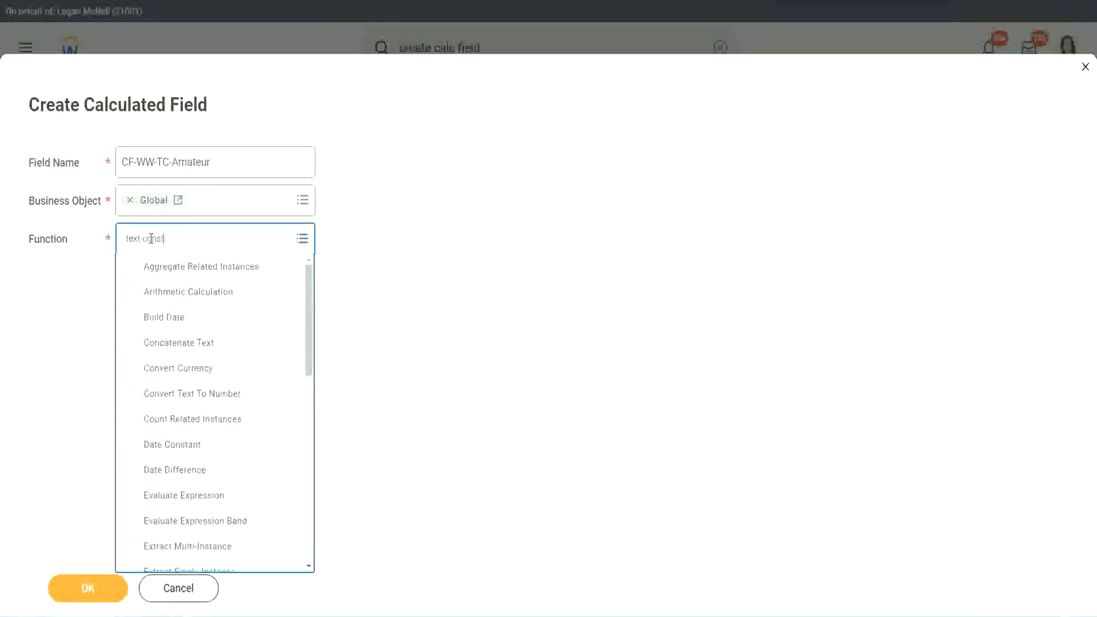
{"action": "key", "text": "Return"}
{"action": "left_click", "coordinate": [93, 595]}
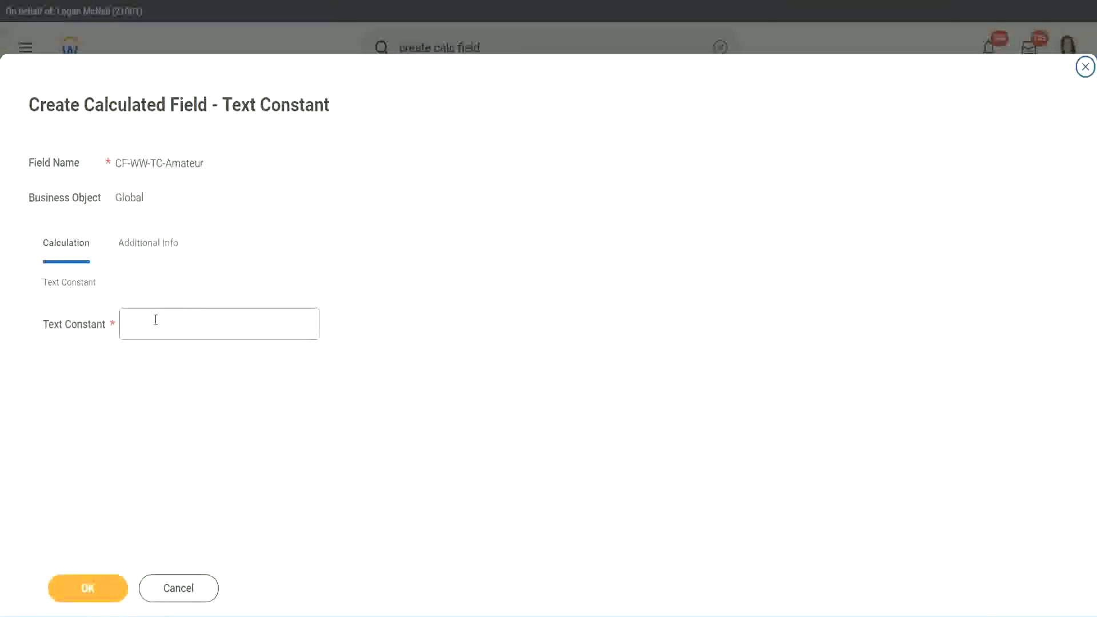
Step: Save the field with the text constant Amateur and copy the name of the first row's return value
{"action": "left_click", "coordinate": [177, 321]}
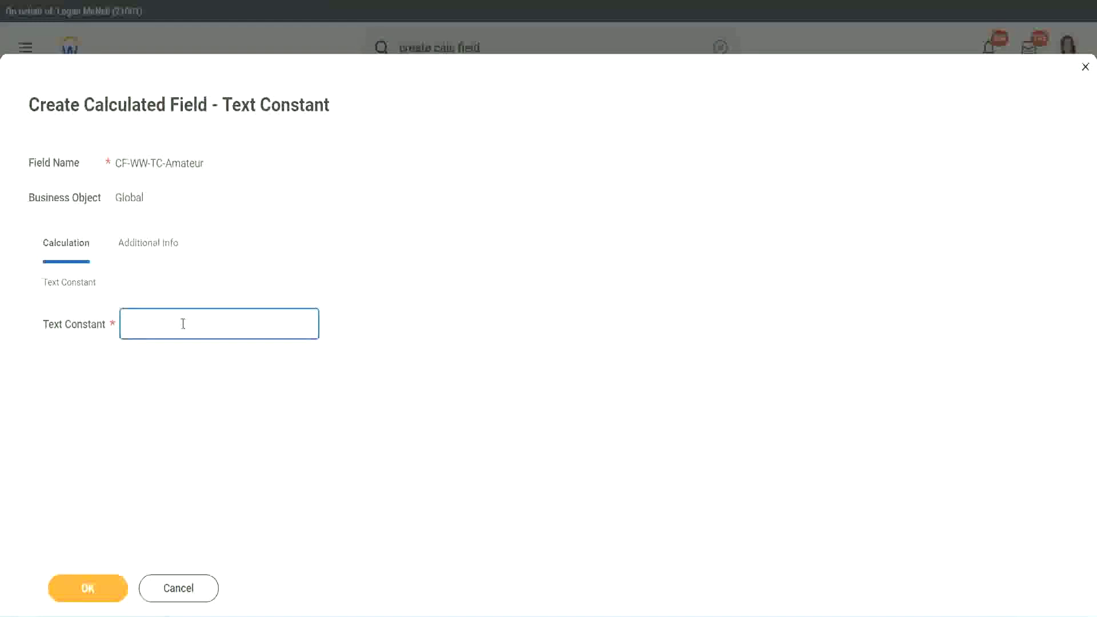
{"action": "type", "text": "Amateur"}
{"action": "left_click", "coordinate": [84, 590]}
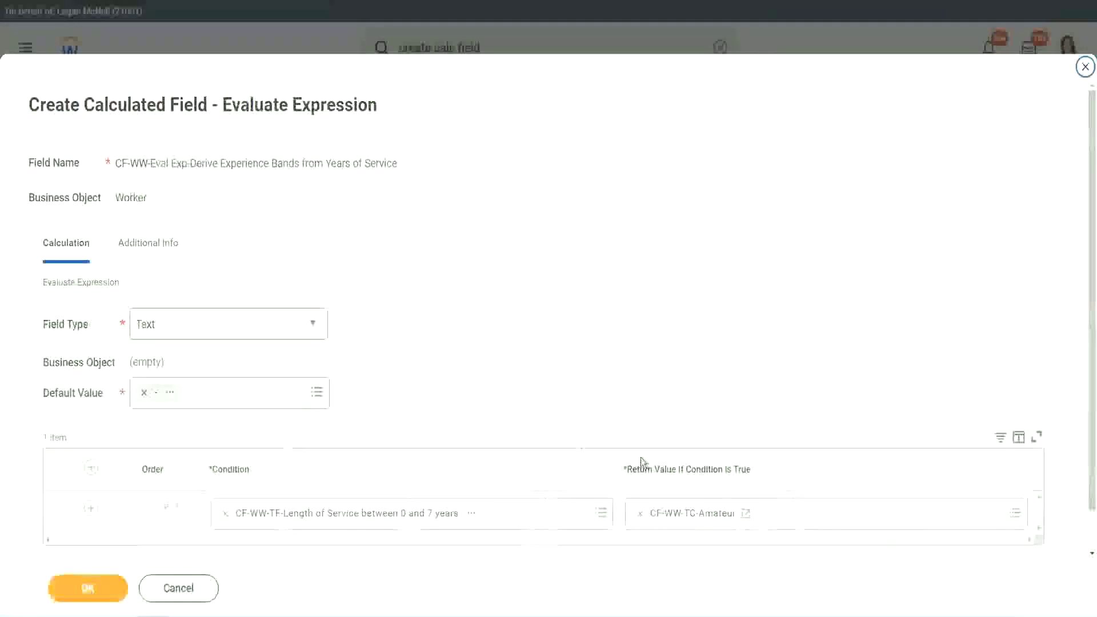
{"action": "right_click", "coordinate": [681, 518]}
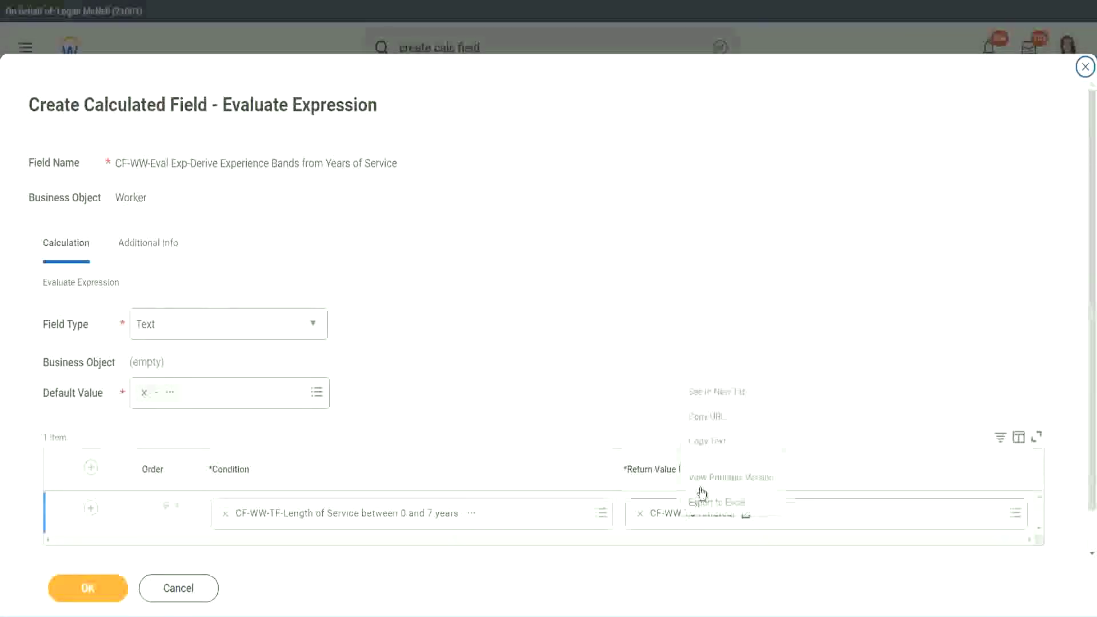
{"action": "left_click", "coordinate": [717, 443]}
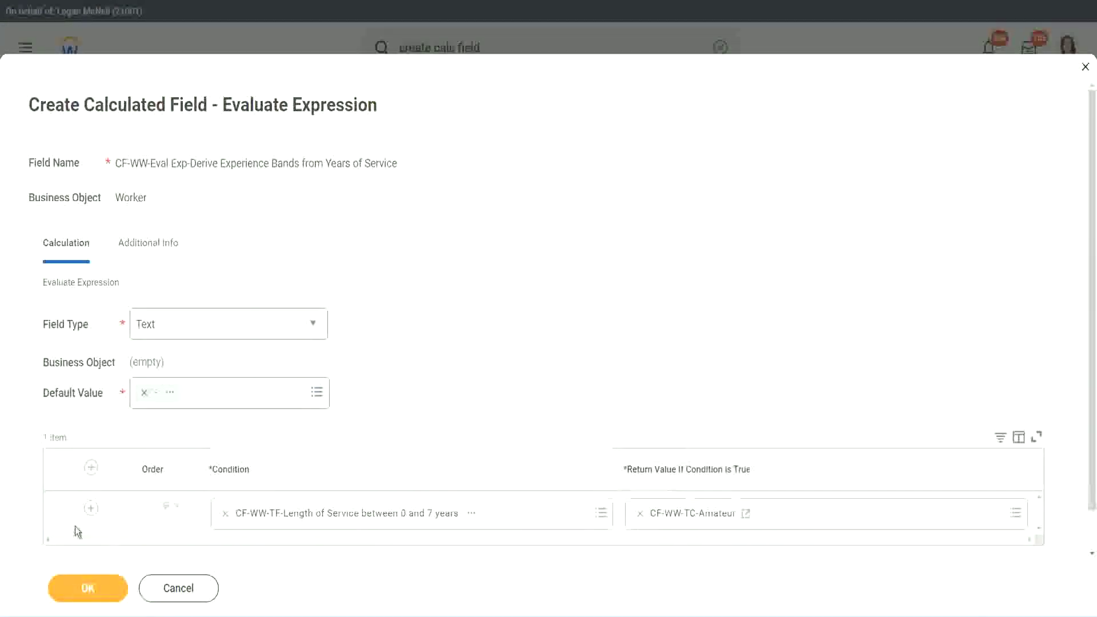
Step: Add three more empty rows below the first condition in the Evaluate Expression table
{"action": "left_click", "coordinate": [89, 513]}
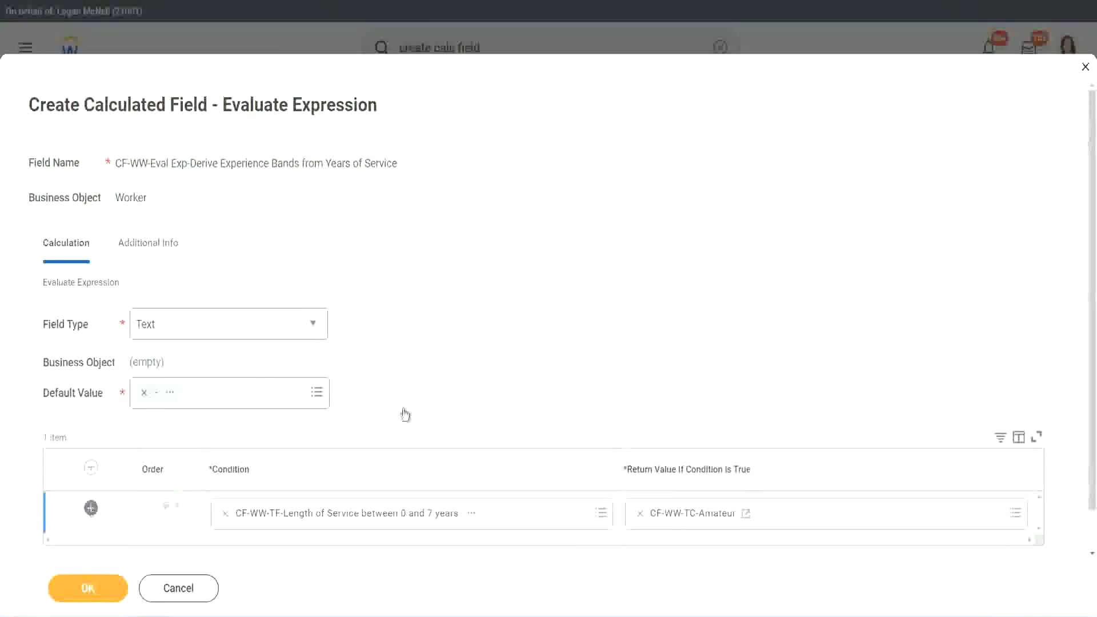
{"action": "scroll", "coordinate": [428, 398], "scroll_direction": "down", "scroll_amount": 2}
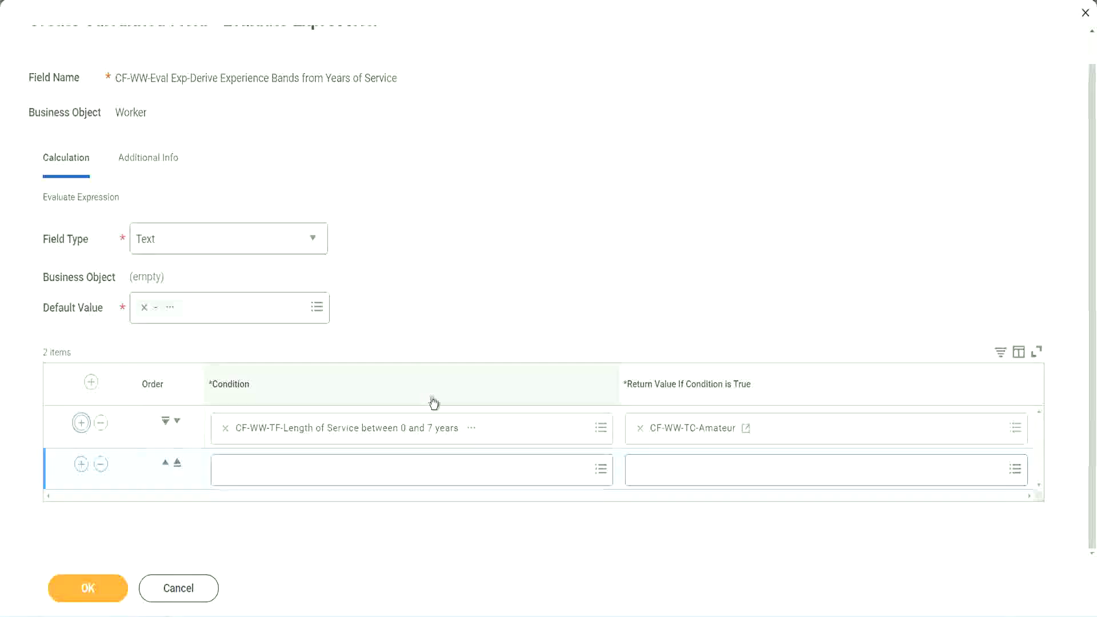
{"action": "left_click", "coordinate": [82, 469]}
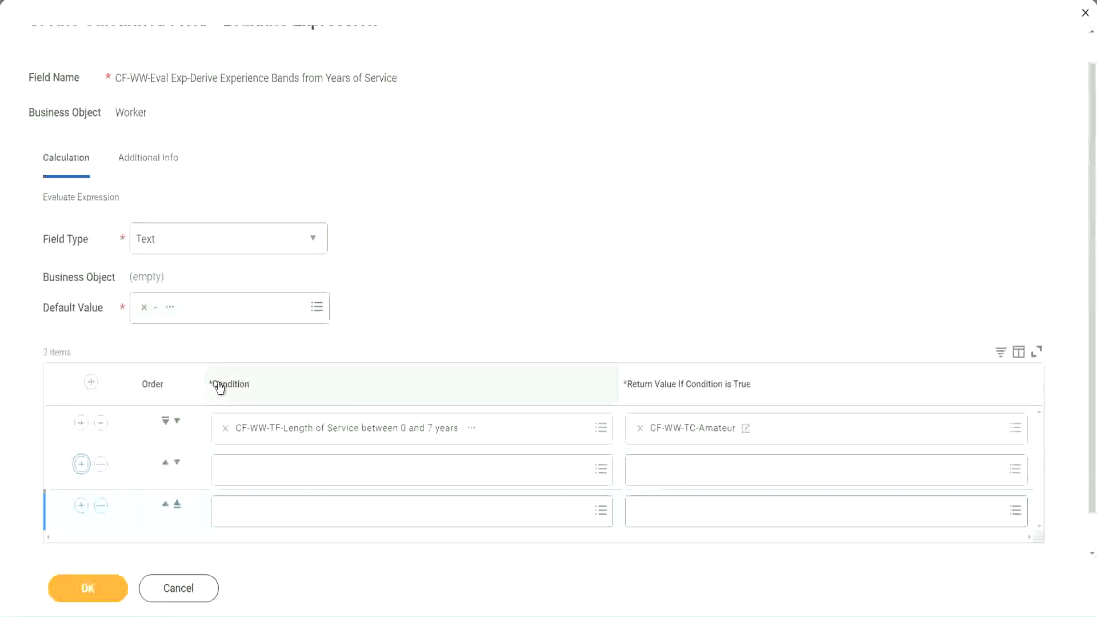
{"action": "scroll", "coordinate": [220, 389], "scroll_direction": "down", "scroll_amount": 1}
{"action": "left_click", "coordinate": [81, 469]}
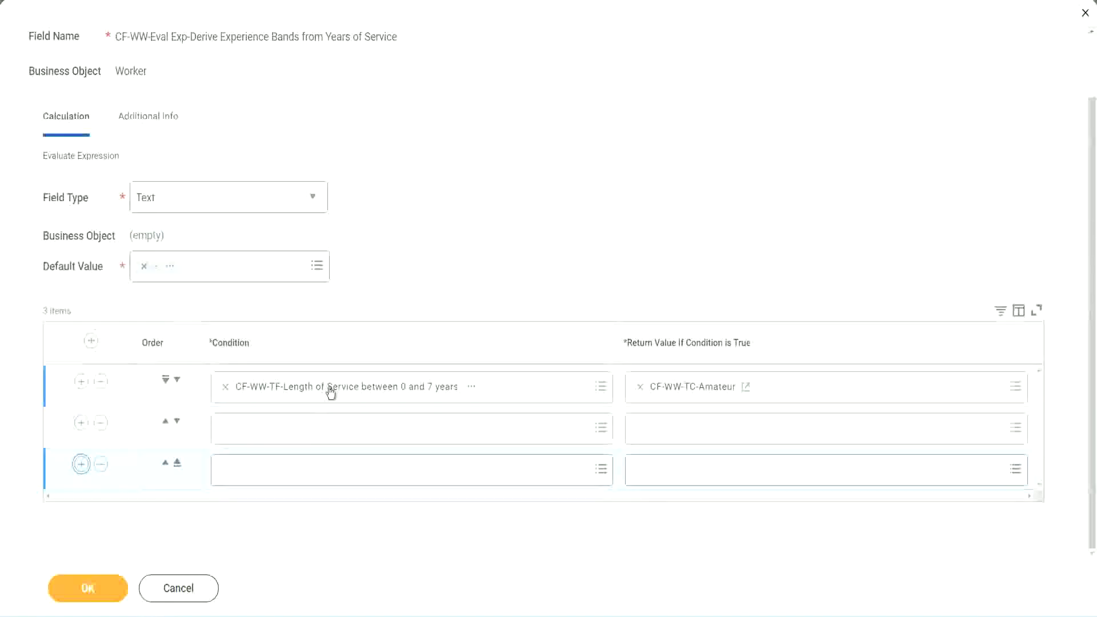
Step: Set the second row's condition to CF-WW-TF-Length of Service between 8 and 15 years
{"action": "left_click", "coordinate": [271, 433]}
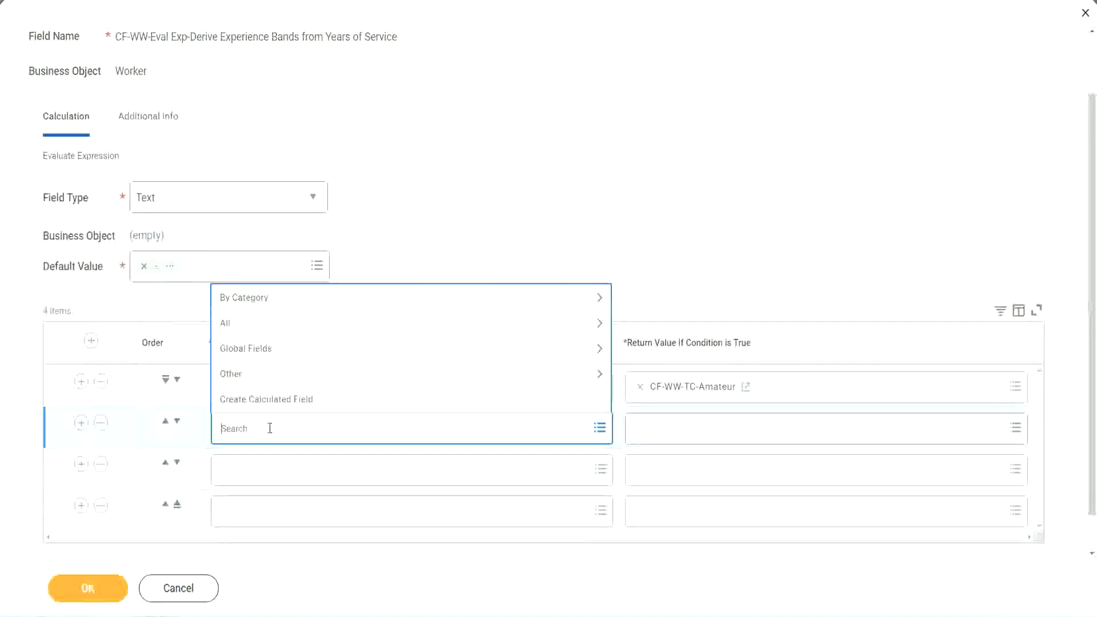
{"action": "type", "text": "cf-ww"}
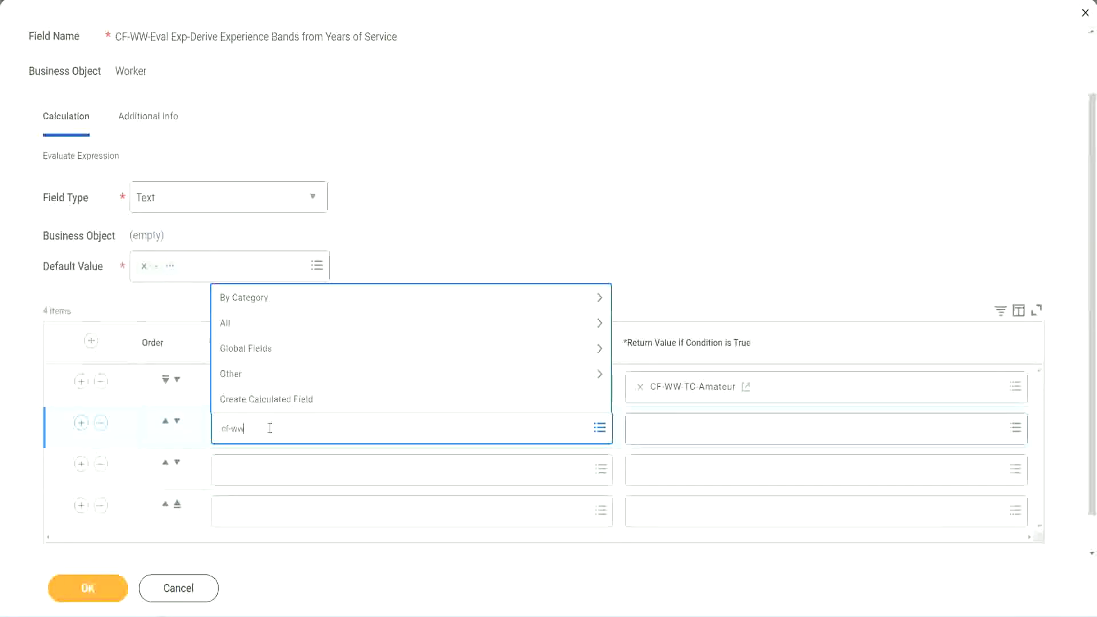
{"action": "type", "text": "-tf"}
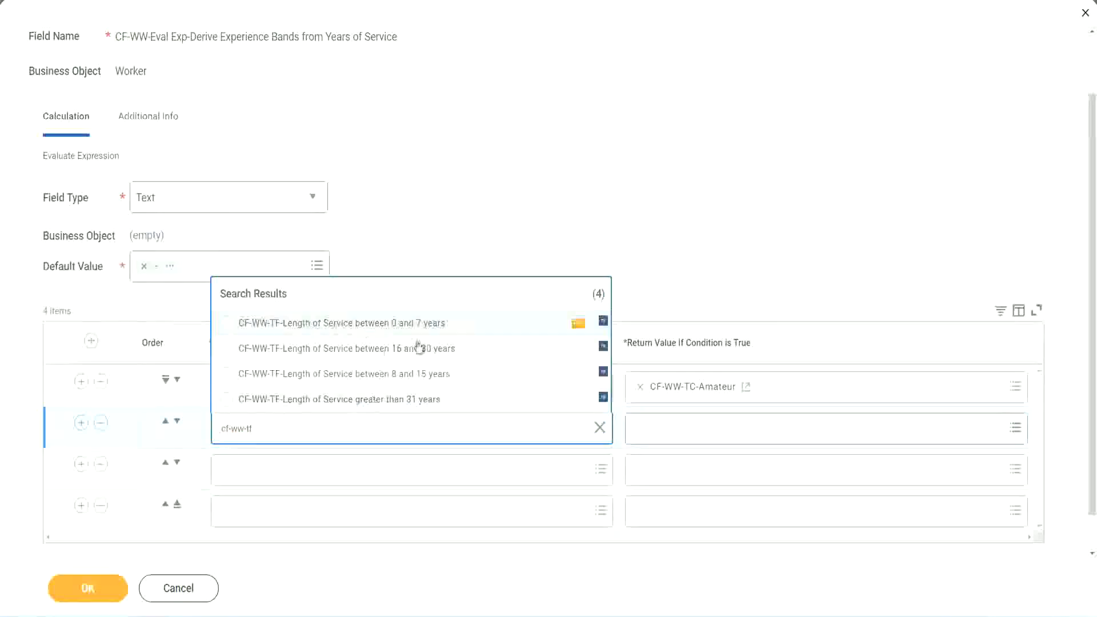
{"action": "left_click", "coordinate": [423, 377]}
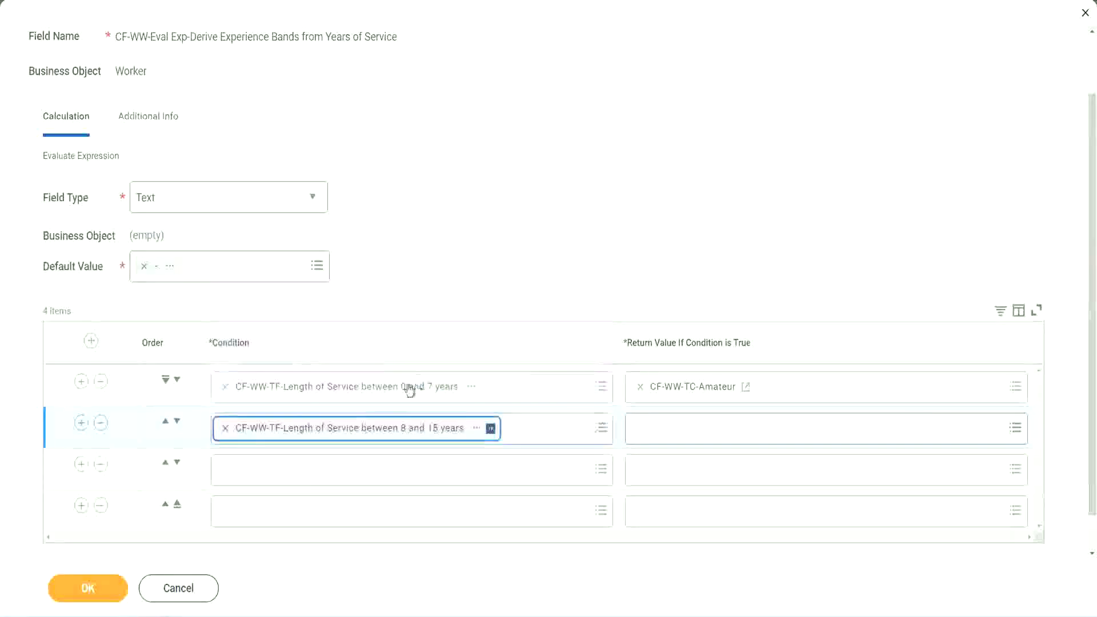
Step: Set the third row's condition to CF-WW-TF-Length of Service between 16 and 30 years
{"action": "left_click", "coordinate": [277, 469]}
{"action": "type", "text": "cf"}
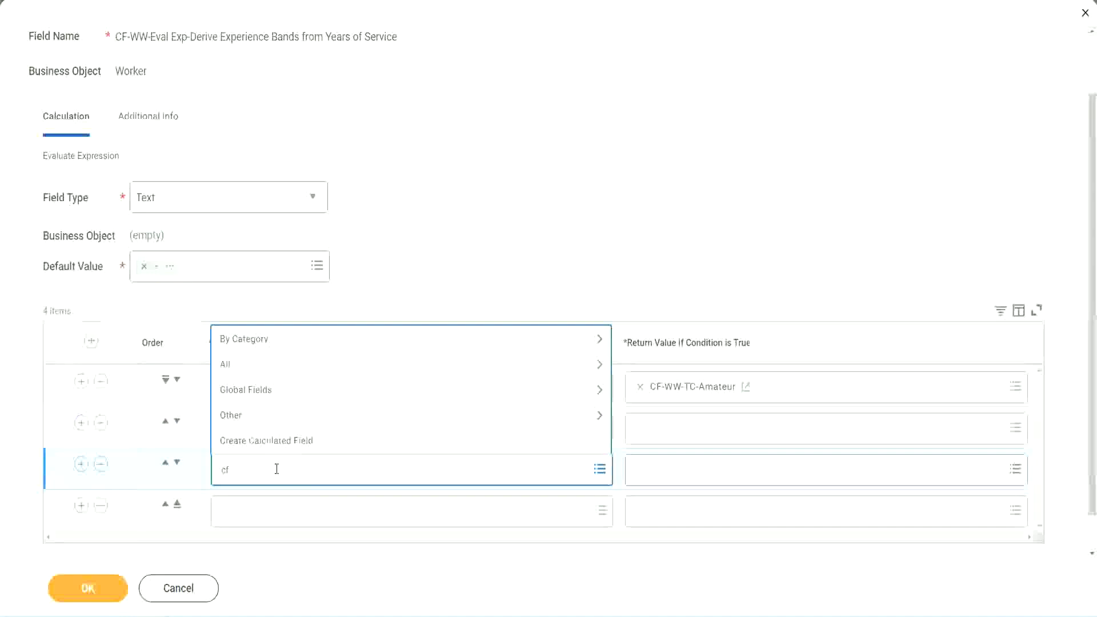
{"action": "type", "text": "-ww-tc"}
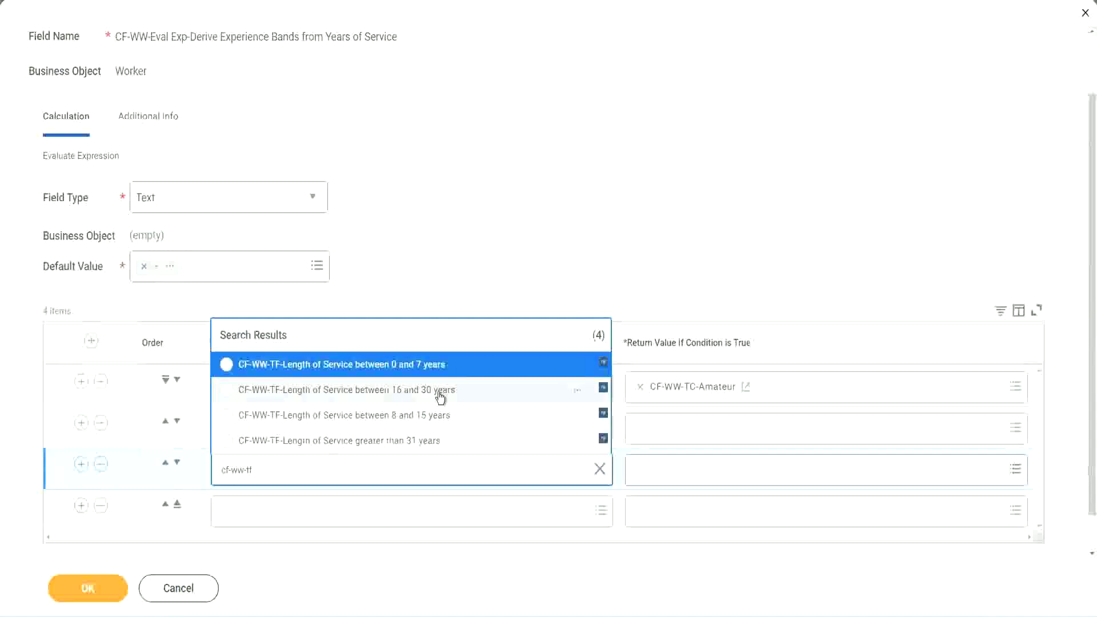
{"action": "left_click", "coordinate": [441, 394]}
Step: Set the fourth row's condition to CF-WW-TF-Length of Service greater than 31 years
{"action": "left_click", "coordinate": [258, 513]}
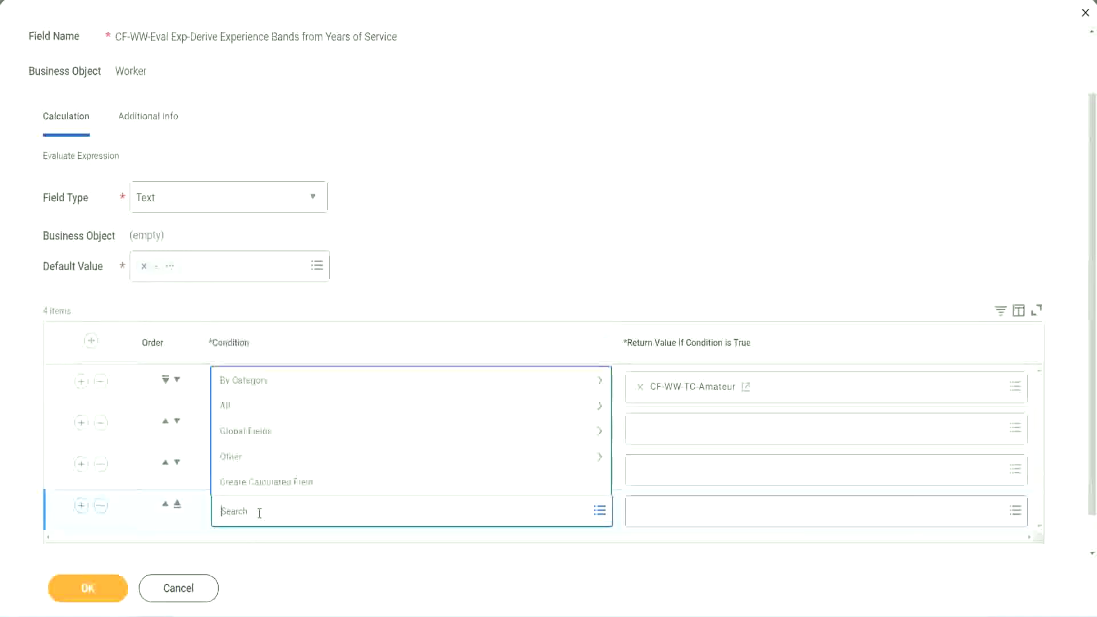
{"action": "type", "text": "cf-ww"}
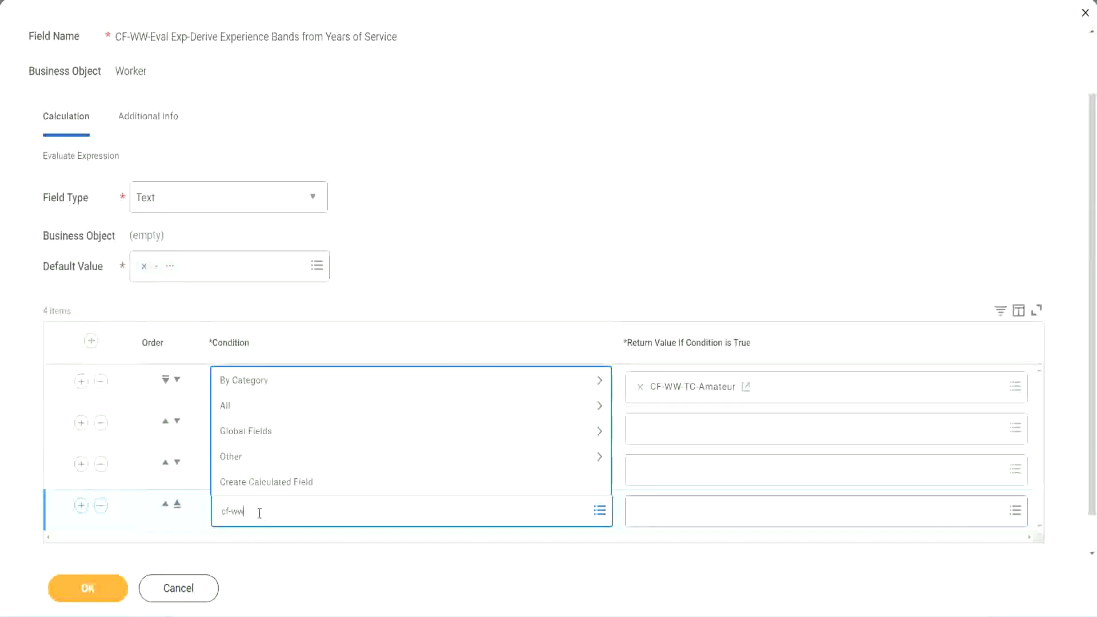
{"action": "type", "text": " tf 31"}
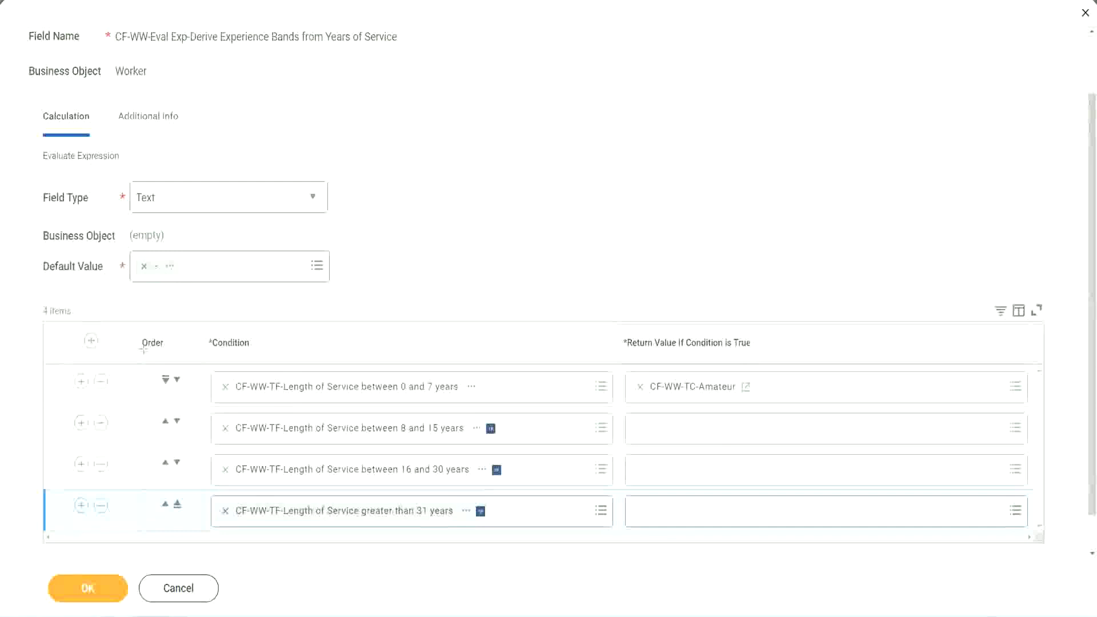
Step: Try reordering the table by moving the 8 to 15 years condition to first place and back to second
{"action": "left_click_drag", "start_coordinate": [123, 334], "coordinate": [121, 451]}
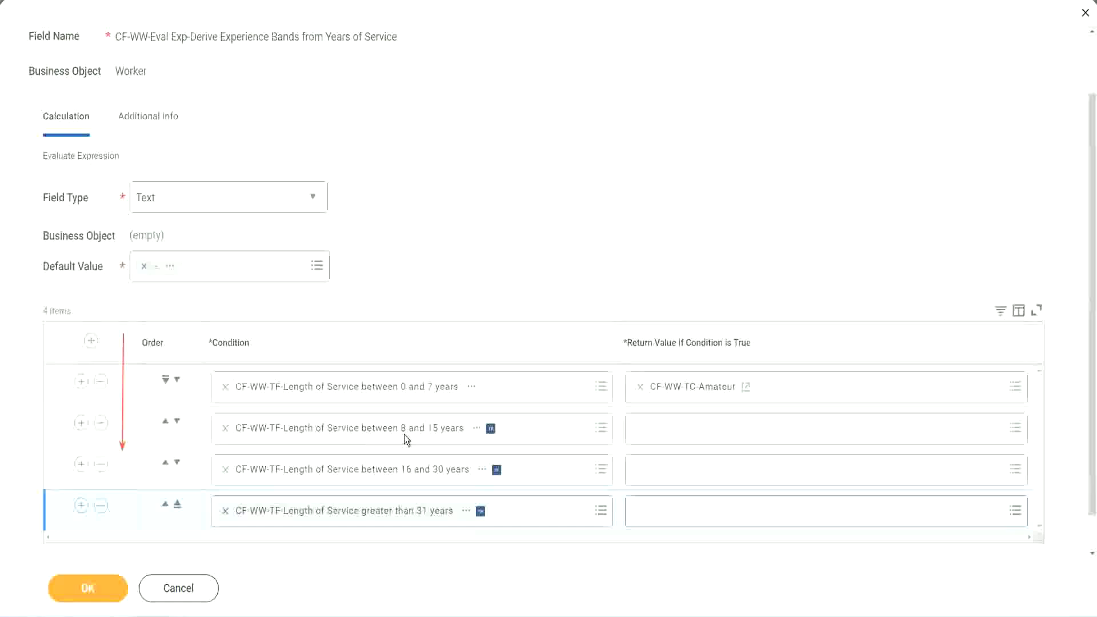
{"action": "left_click", "coordinate": [166, 422]}
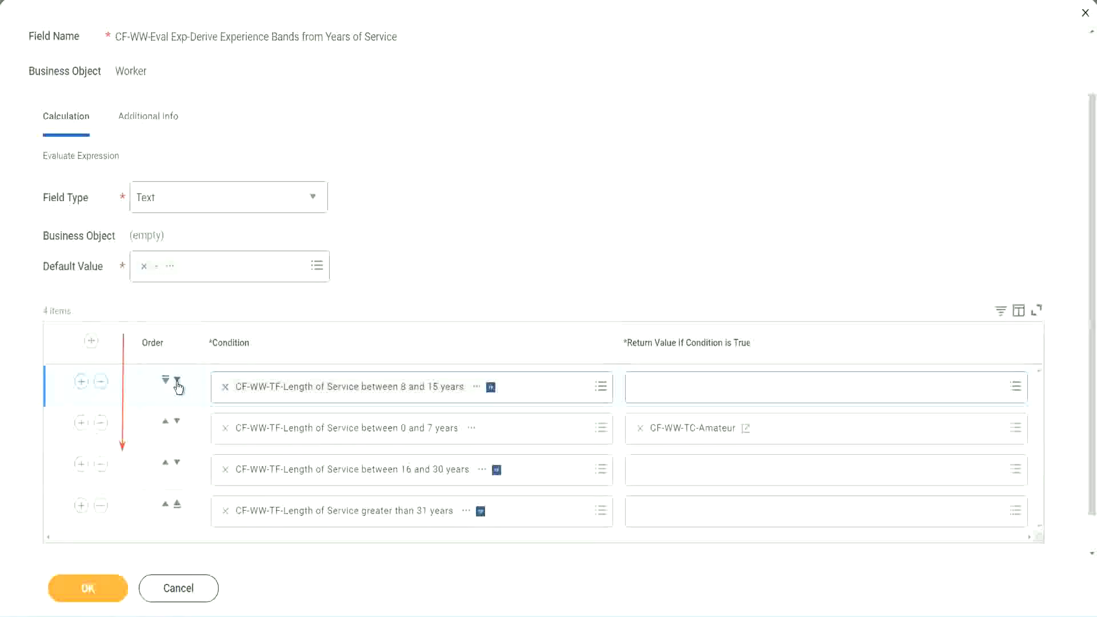
{"action": "left_click", "coordinate": [178, 386]}
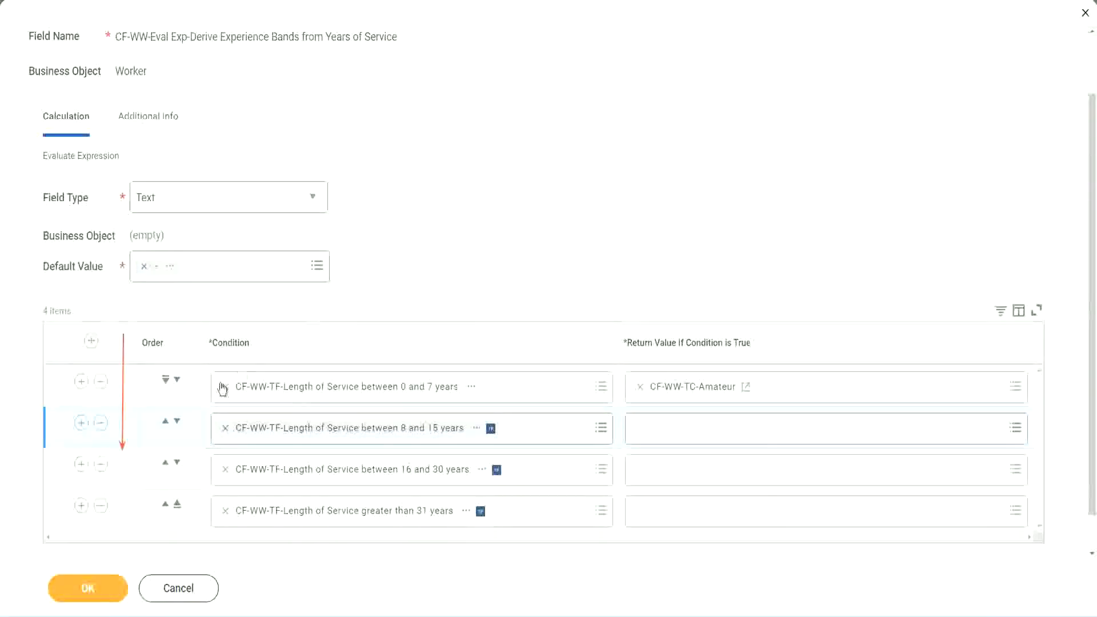
Step: Copy the name of the CF-WW-TC-Amateur return value while moving the 8 to 15 years row up and back to second place
{"action": "left_click", "coordinate": [165, 423]}
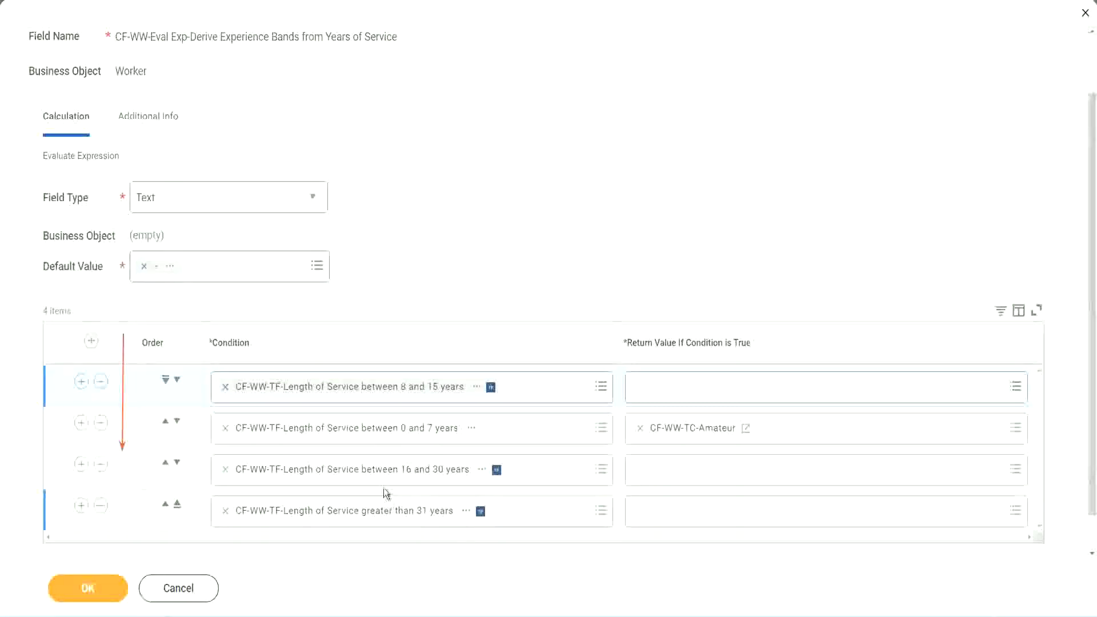
{"action": "right_click", "coordinate": [695, 437]}
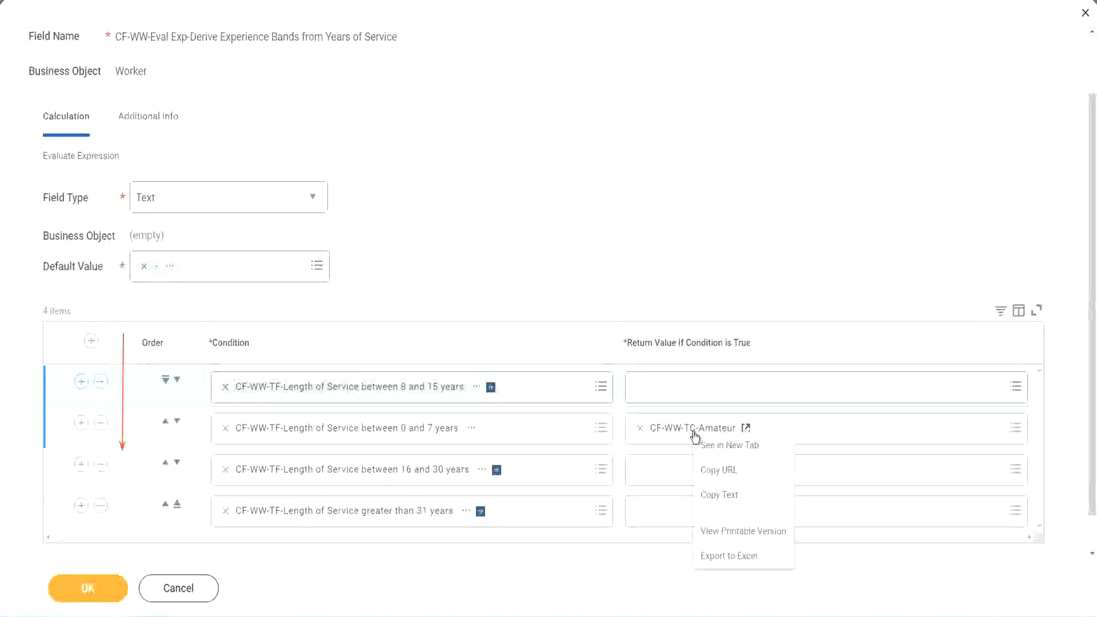
{"action": "left_click", "coordinate": [721, 493]}
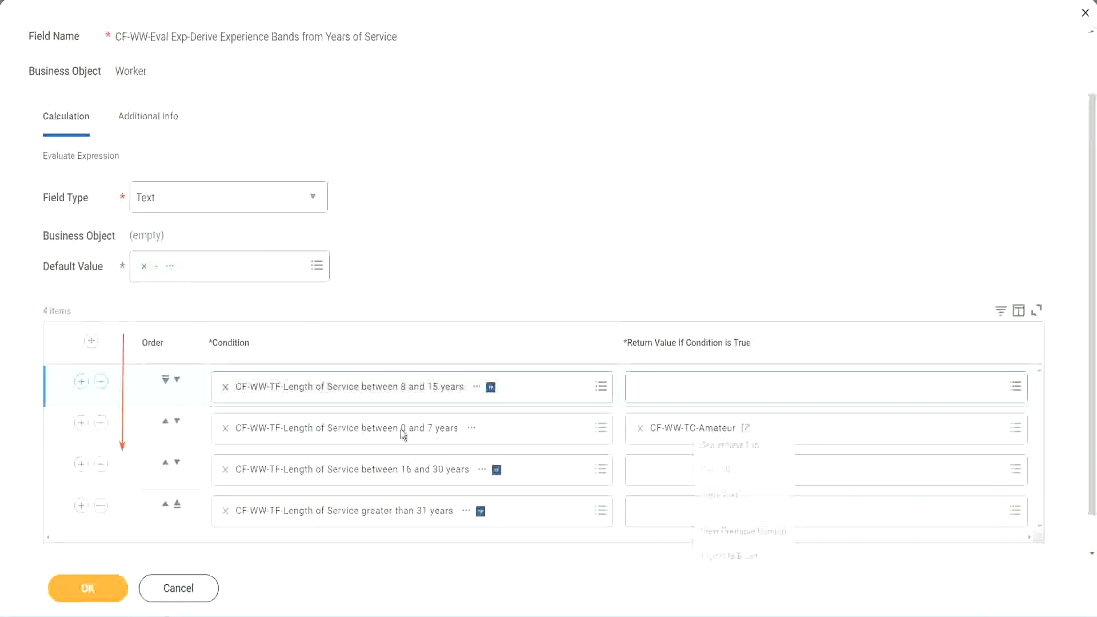
{"action": "left_click", "coordinate": [177, 380]}
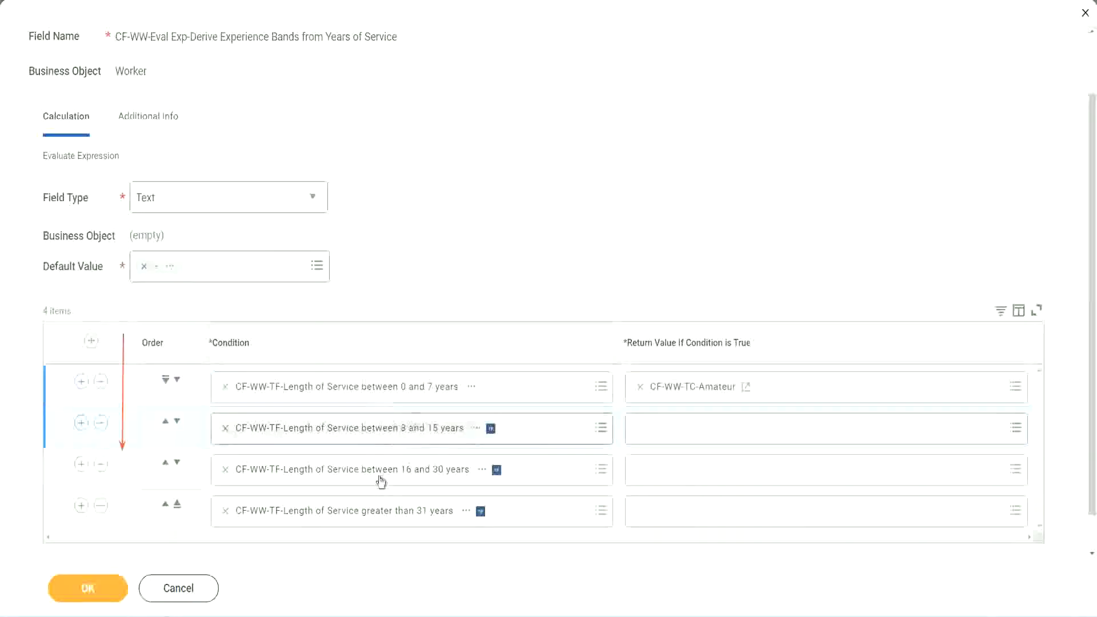
Step: Create a calculated field for the second row's return value, named CF-WW-TC-Experienced, with business object Global and function Text Constant
{"action": "left_click", "coordinate": [642, 429]}
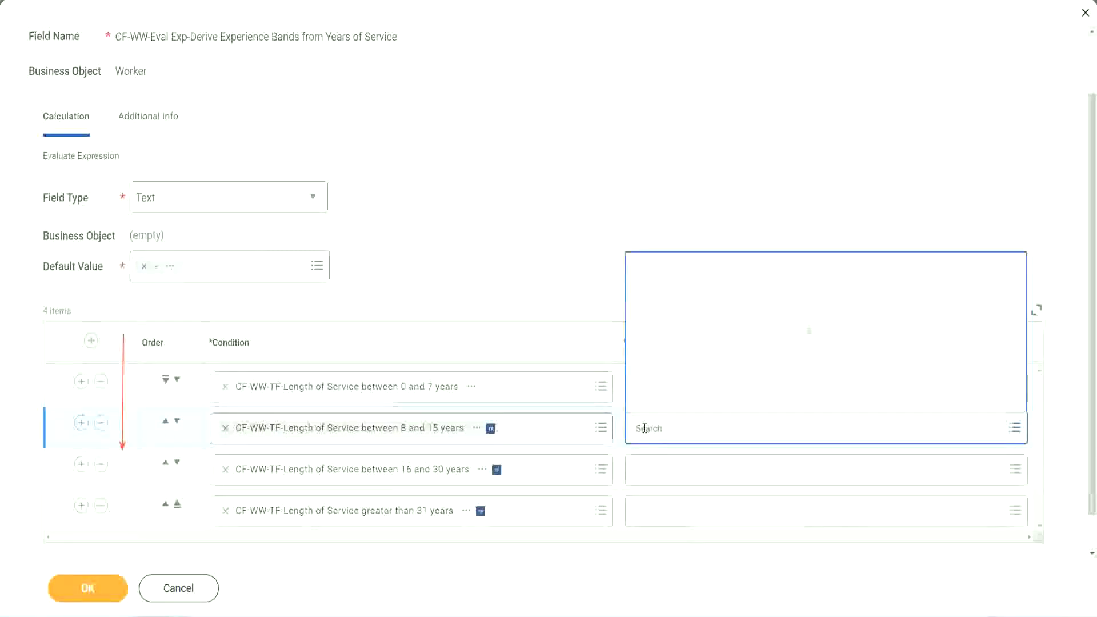
{"action": "left_click", "coordinate": [680, 403]}
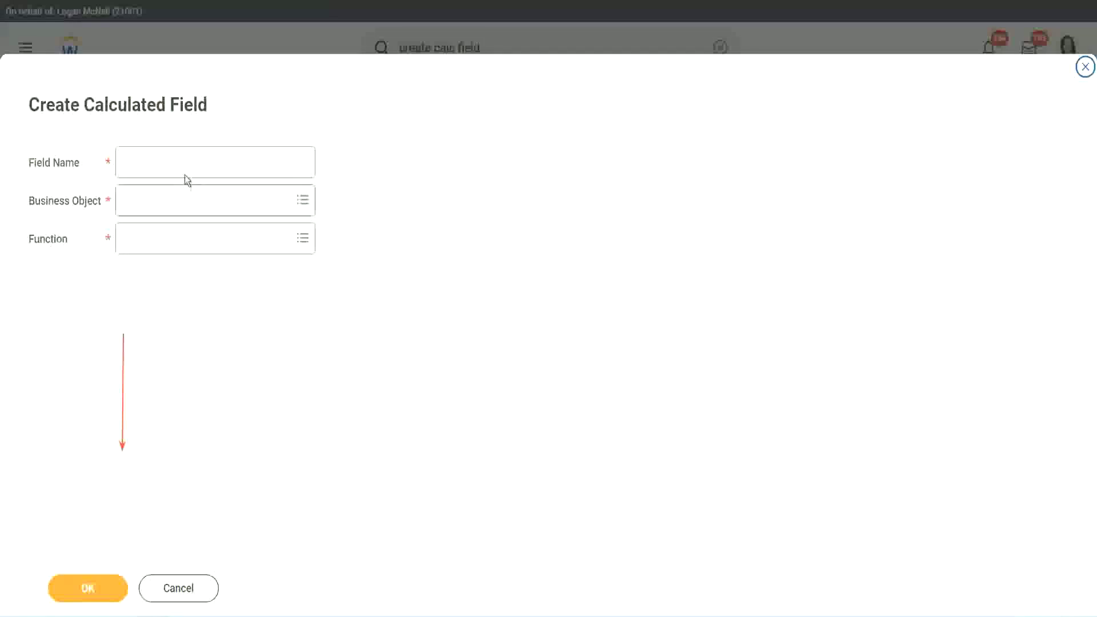
{"action": "left_click", "coordinate": [175, 162]}
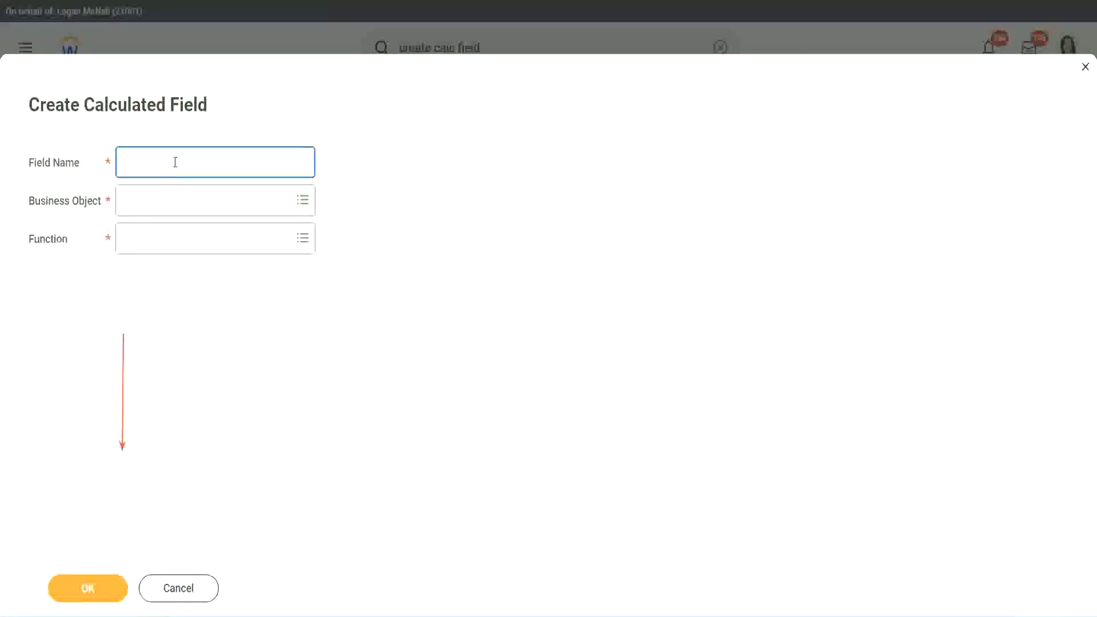
{"action": "type", "text": "CF-WW-TC-Amateur"}
{"action": "double_click", "coordinate": [189, 162]}
{"action": "type", "text": "Experi"}
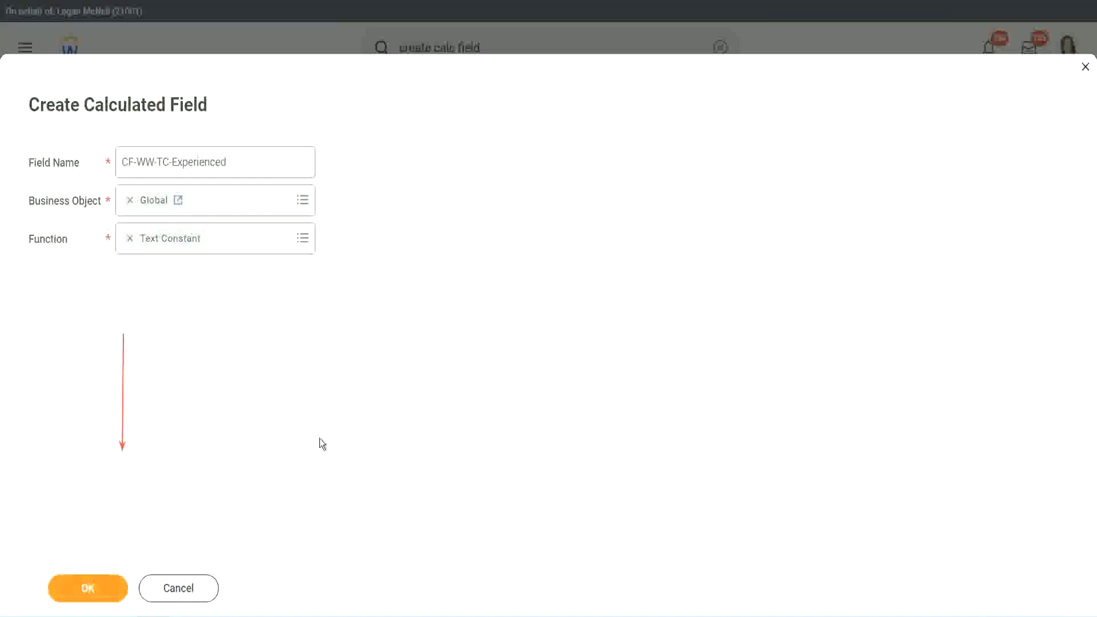
{"action": "key", "text": "Return"}
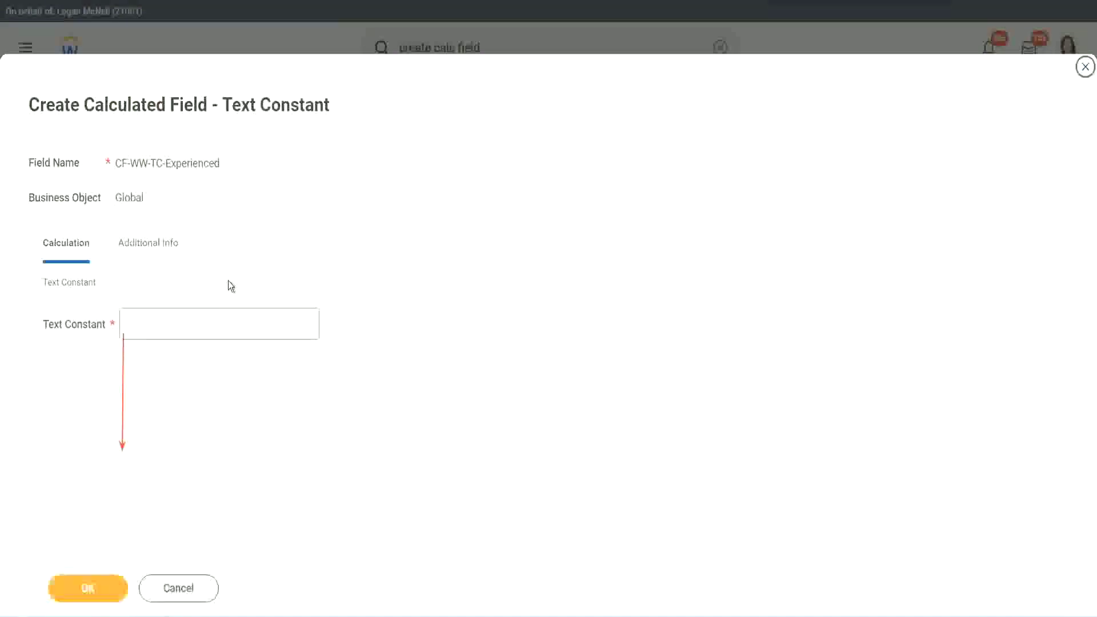
Step: Enter Experienced as the text constant and save the field
{"action": "left_click", "coordinate": [167, 325]}
{"action": "type", "text": "Ex"}
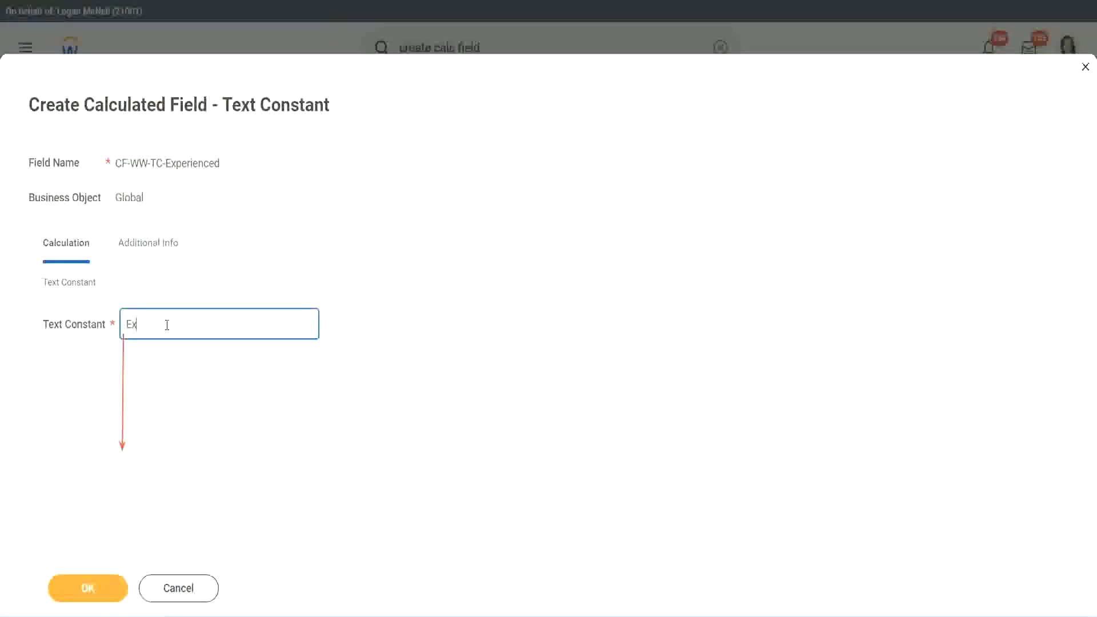
{"action": "type", "text": "perienced"}
{"action": "left_click", "coordinate": [91, 586]}
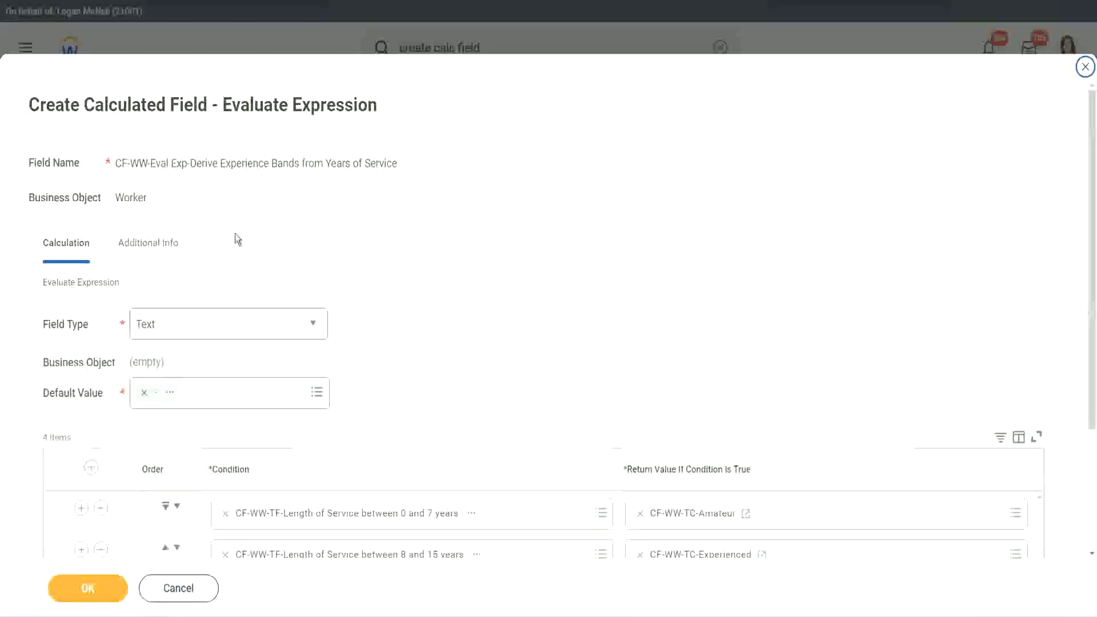
Step: Start a new calculated field for the third row's return value and paste the copied name CF-WW-TC-Amateur as its field name
{"action": "scroll", "coordinate": [506, 297], "scroll_direction": "down", "scroll_amount": 3}
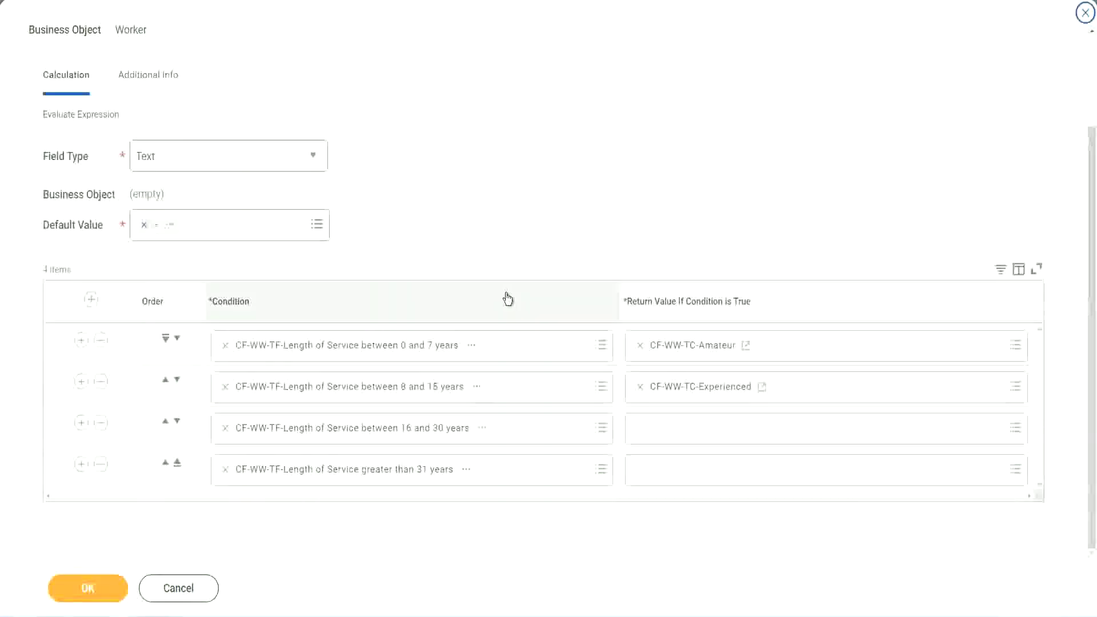
{"action": "left_click", "coordinate": [684, 434]}
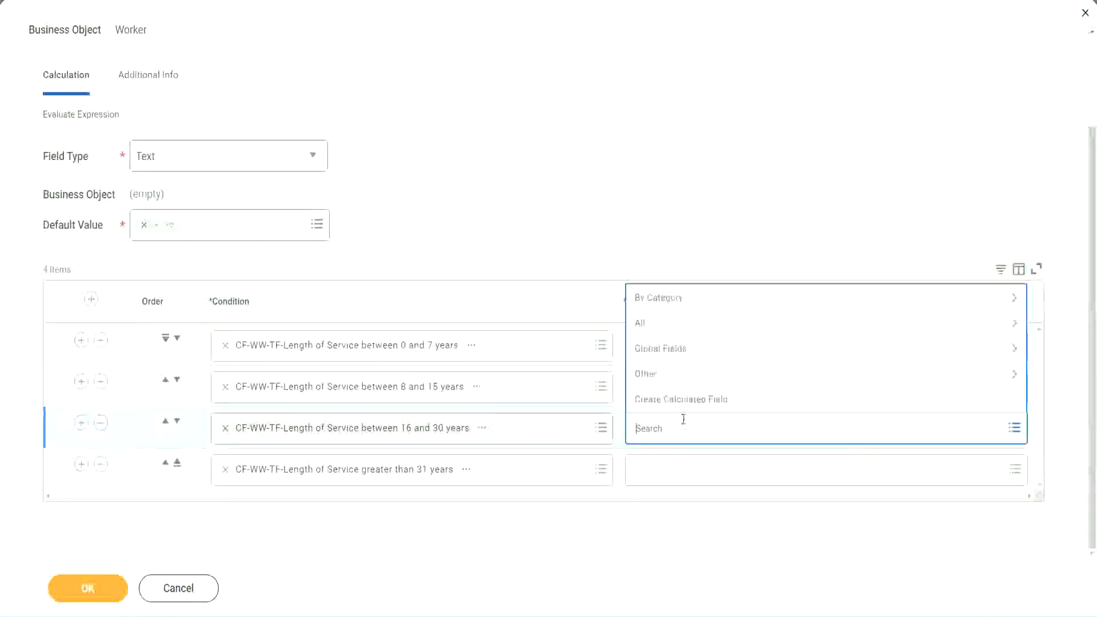
{"action": "key", "text": "Escape"}
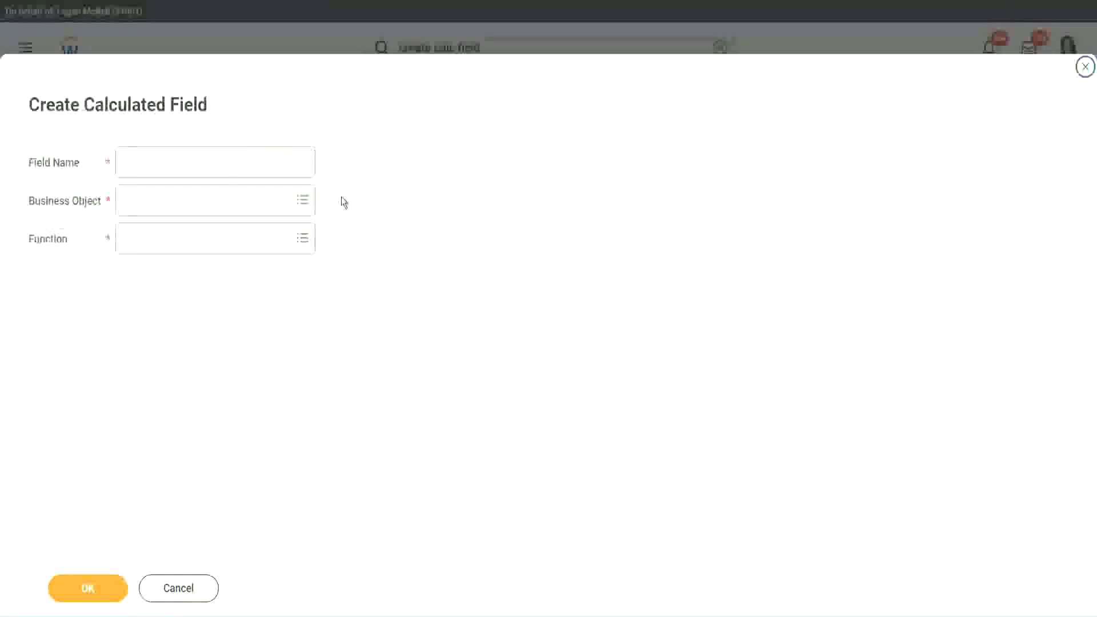
{"action": "left_click", "coordinate": [233, 162]}
{"action": "type", "text": "CF-WW-TC-Amateur"}
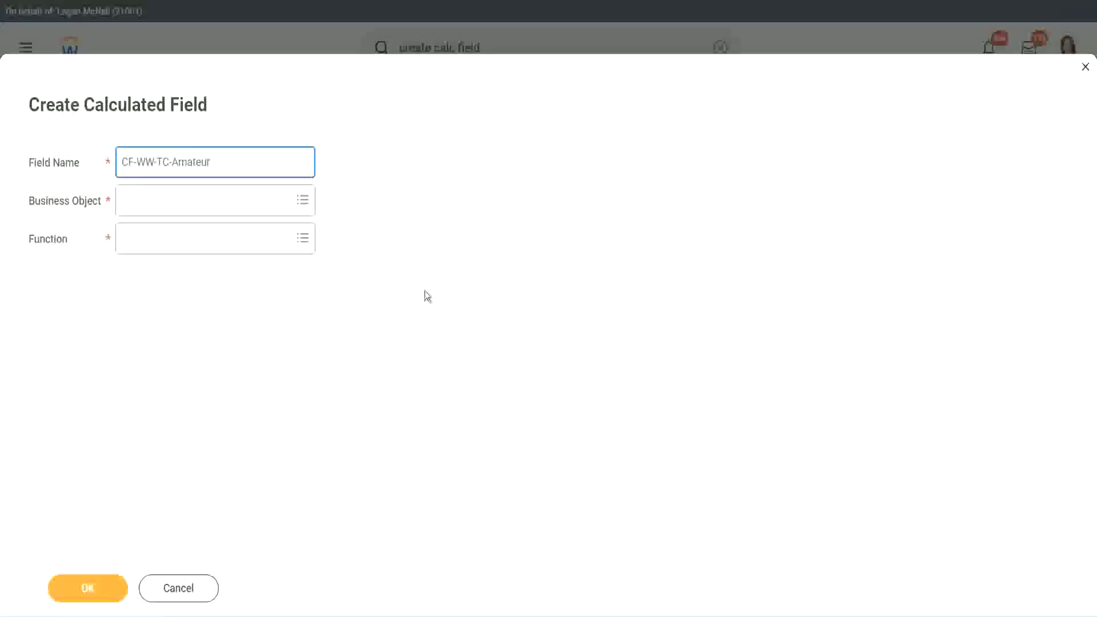
Step: Set the new field's business object to Global and change its name to CF-WW-TC-Senior
{"action": "left_click", "coordinate": [126, 201]}
{"action": "type", "text": "globa"}
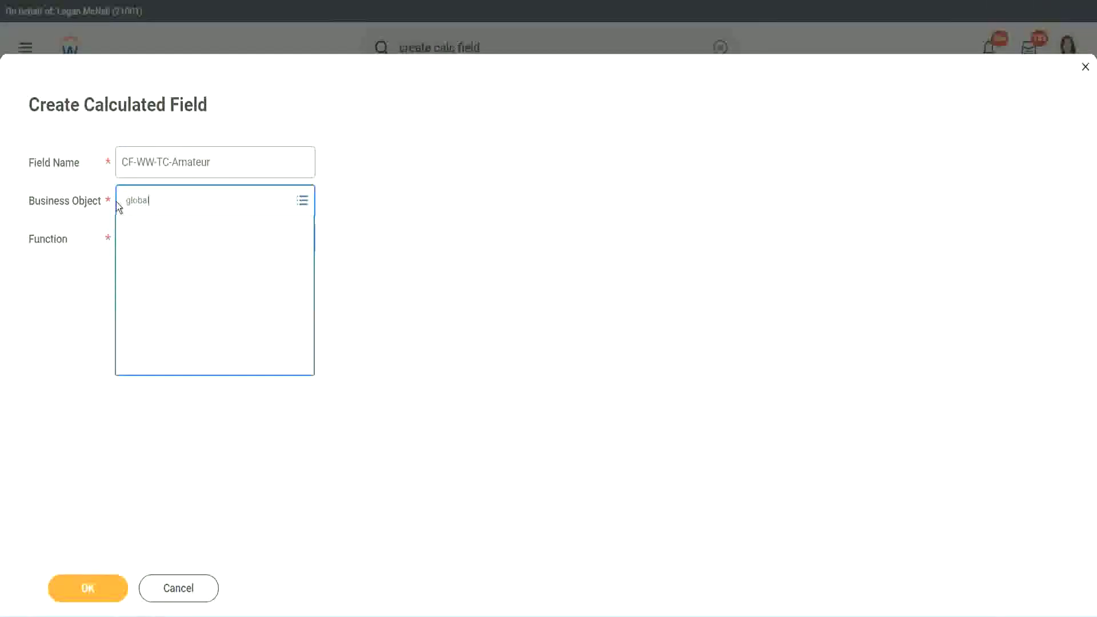
{"action": "type", "text": "l"}
{"action": "key", "text": "Return"}
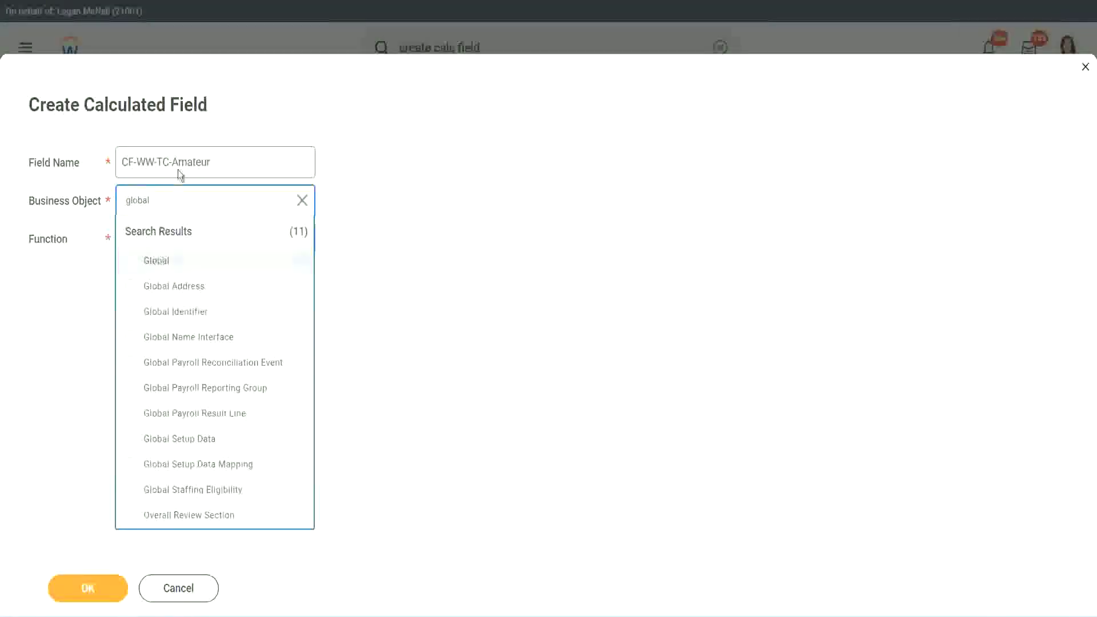
{"action": "key", "text": "Return"}
{"action": "double_click", "coordinate": [192, 162]}
{"action": "type", "text": "S"}
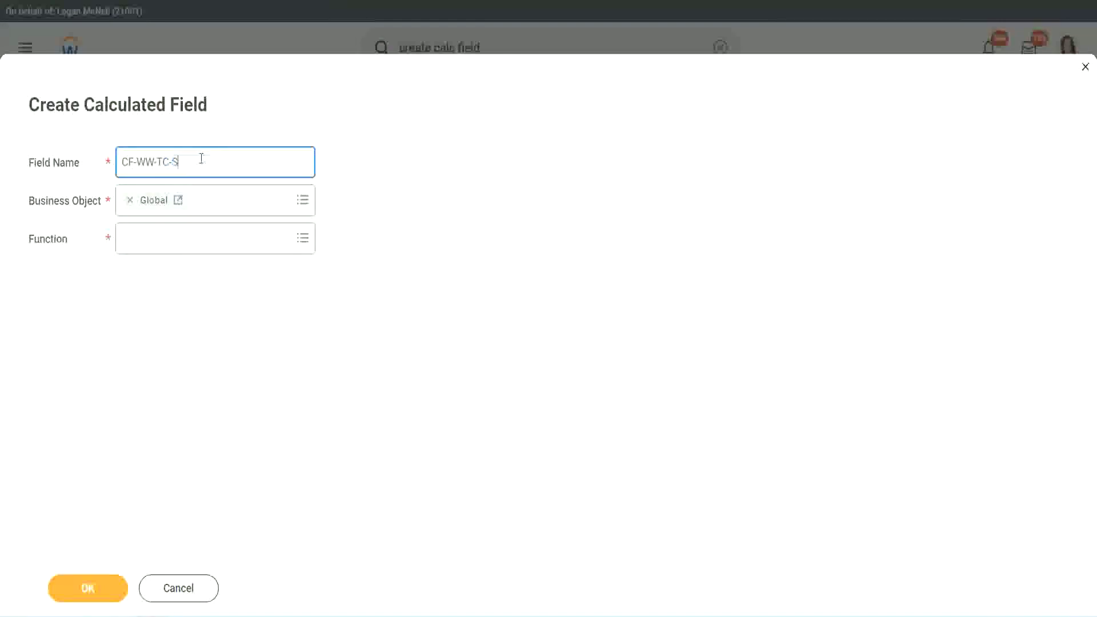
{"action": "type", "text": "enior"}
Step: Choose Text Constant as the field's function and continue to its definition
{"action": "left_click", "coordinate": [175, 248]}
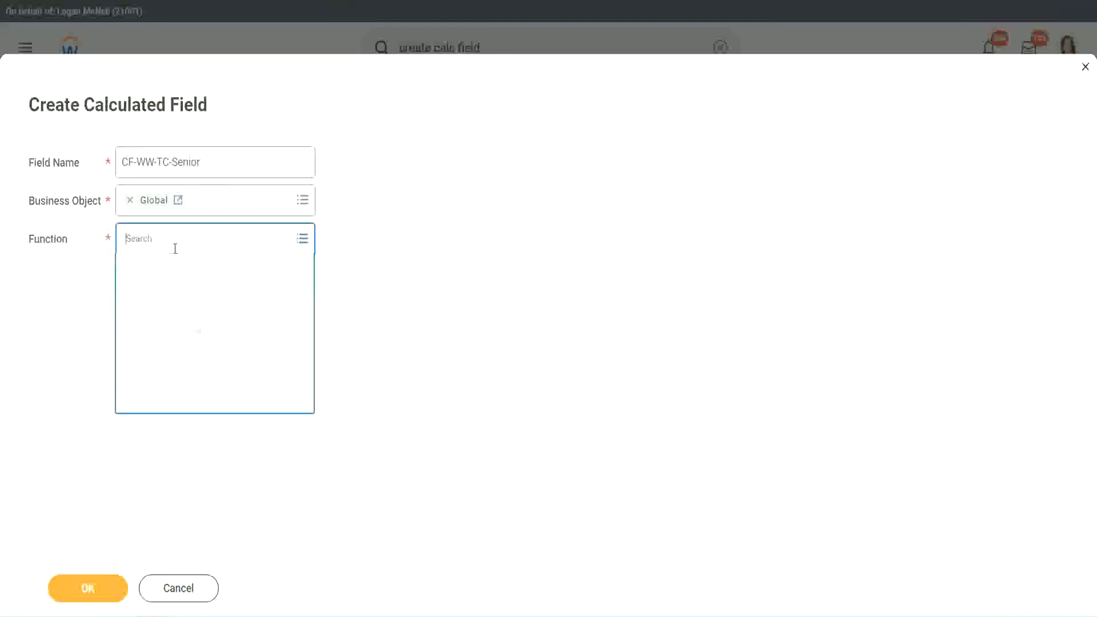
{"action": "type", "text": "tc"}
{"action": "key", "text": "Return"}
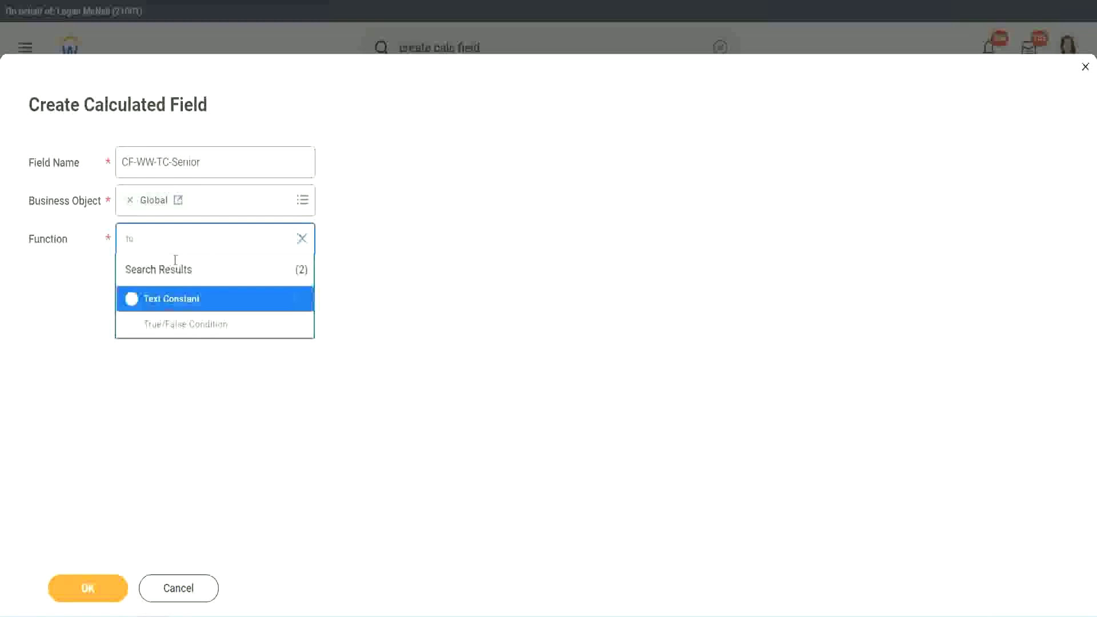
{"action": "left_click", "coordinate": [170, 298]}
{"action": "left_click", "coordinate": [97, 595]}
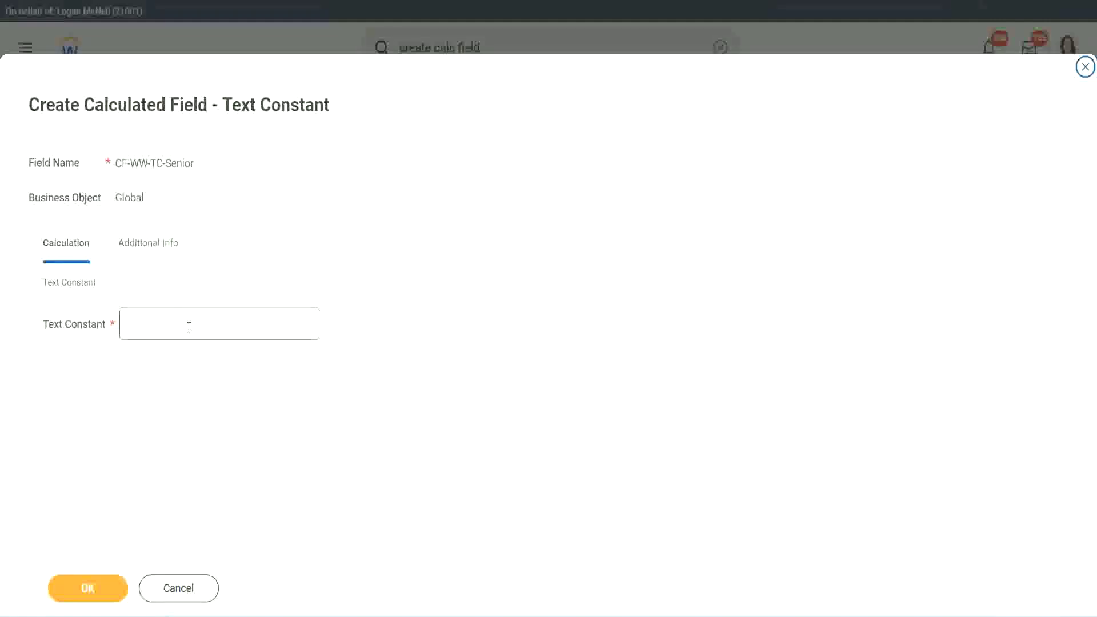
Step: Save the field with the text constant Senior and copy the name of the third row's return value
{"action": "left_click", "coordinate": [185, 320]}
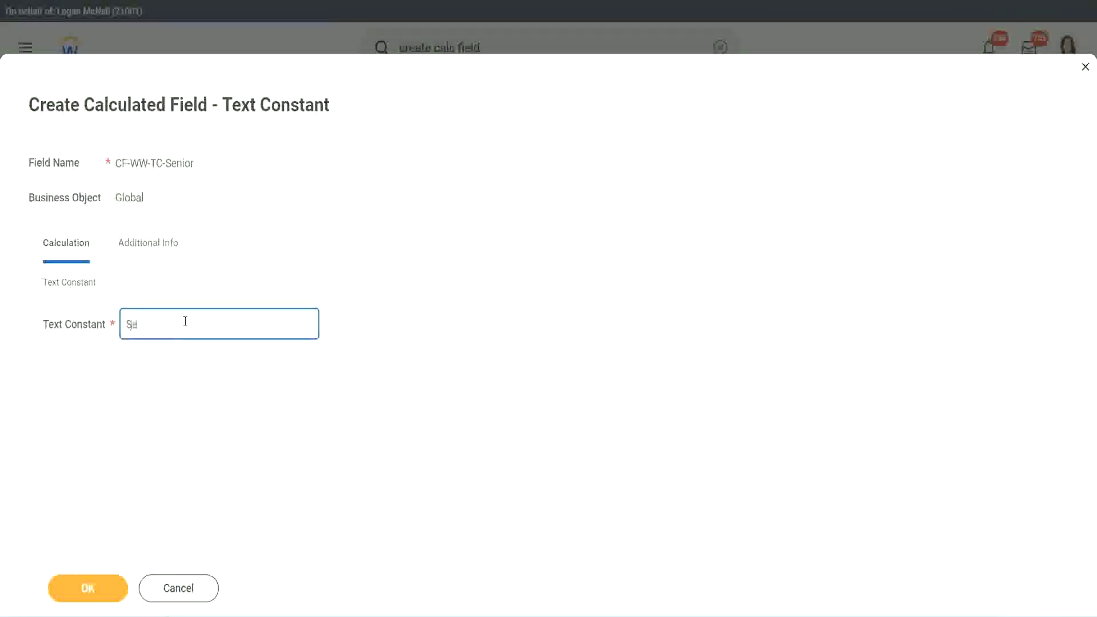
{"action": "left_click", "coordinate": [107, 578]}
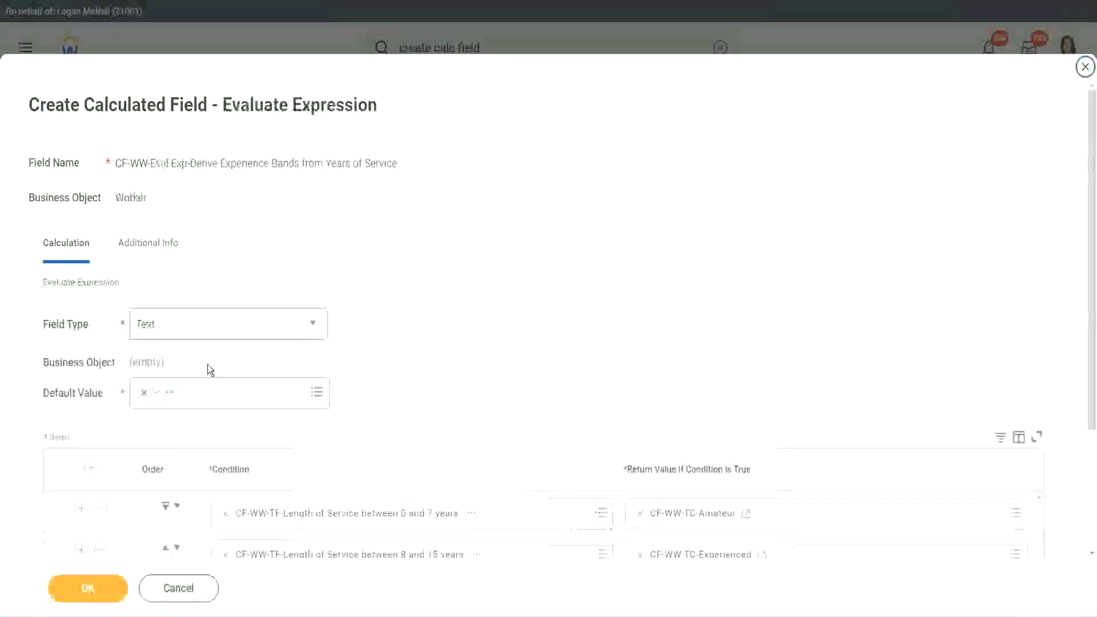
{"action": "scroll", "coordinate": [794, 411], "scroll_direction": "down", "scroll_amount": 3}
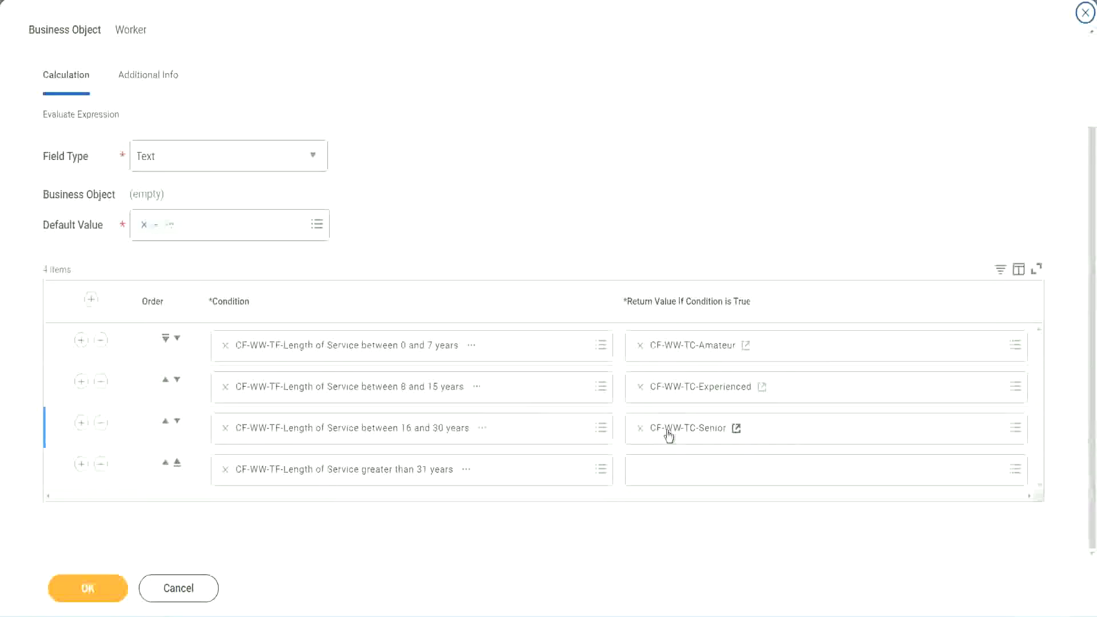
{"action": "right_click", "coordinate": [666, 431]}
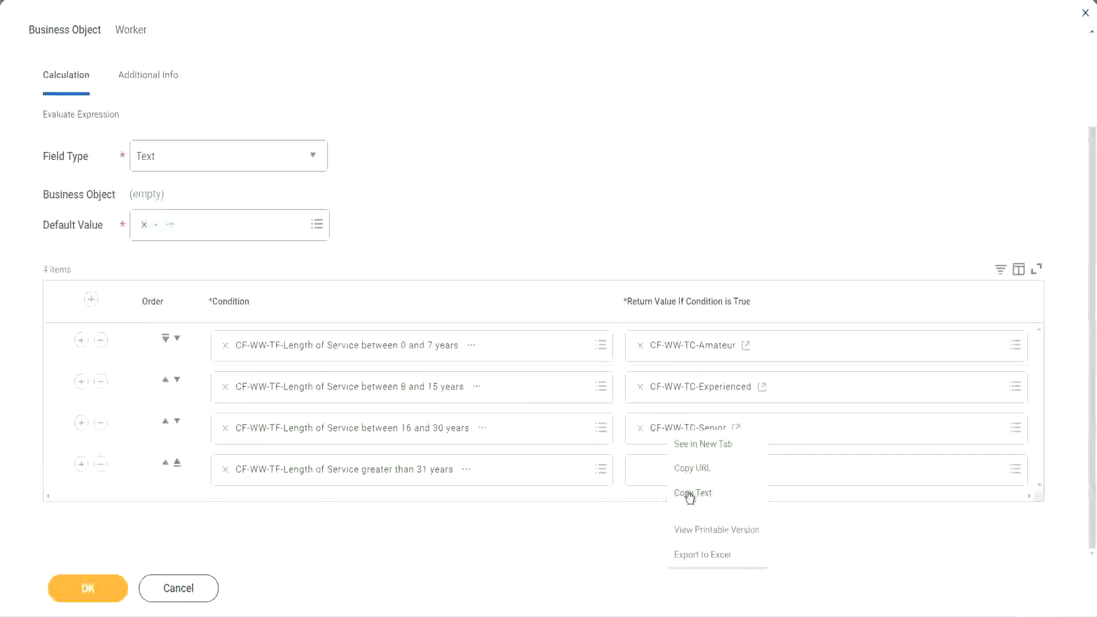
{"action": "left_click", "coordinate": [691, 490]}
Step: Start a new calculated field for the fourth row's return value, paste the copied name and change it to CF-WW-TC-Legend
{"action": "left_click", "coordinate": [669, 478]}
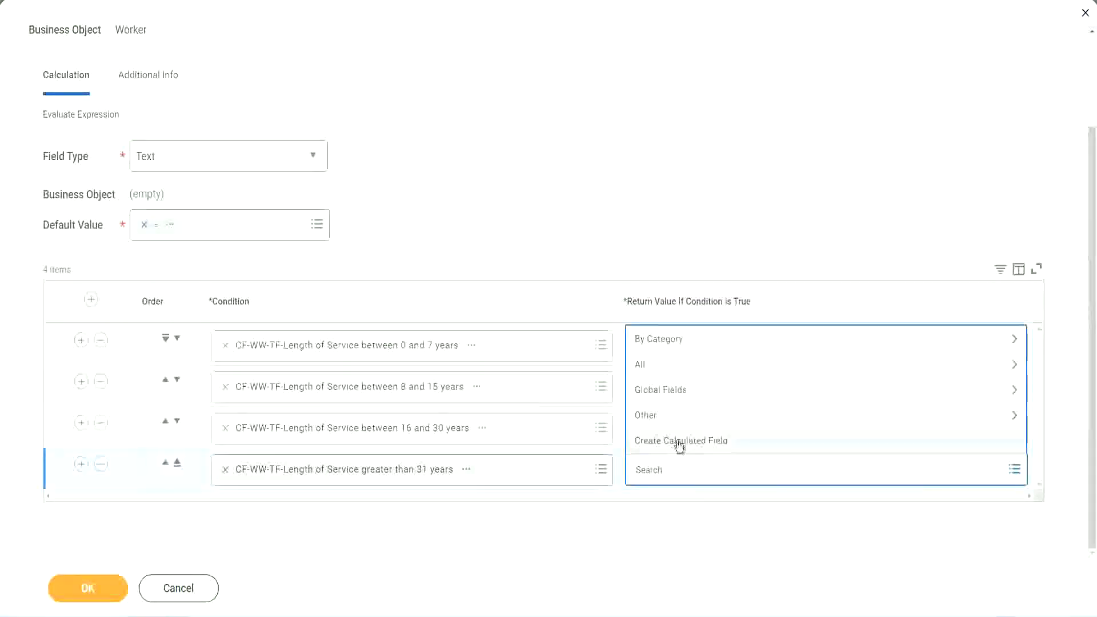
{"action": "left_click", "coordinate": [678, 444]}
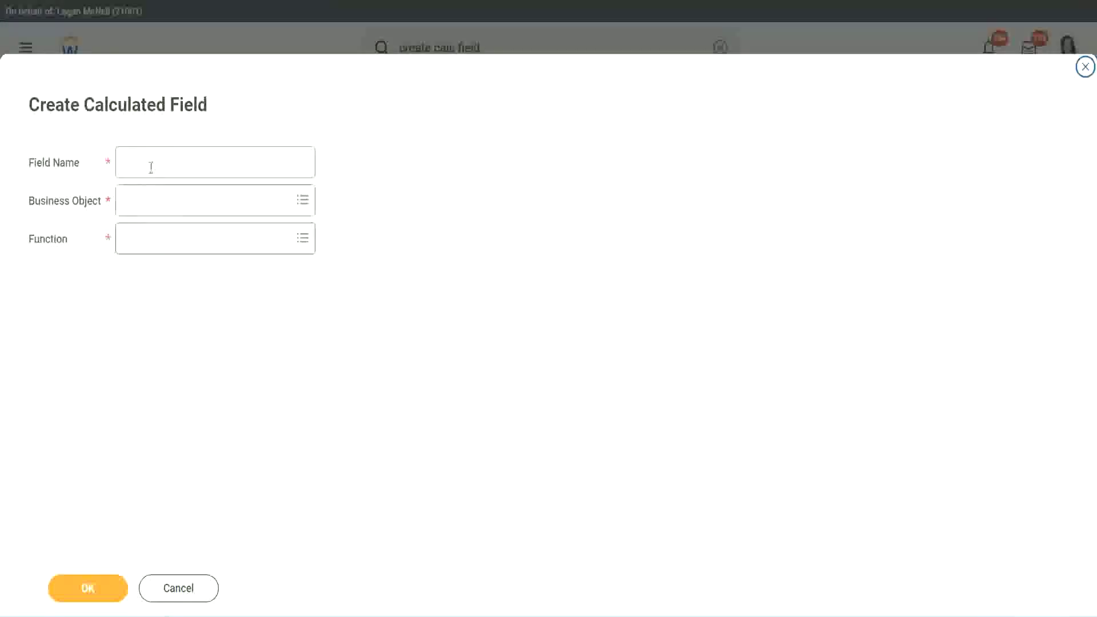
{"action": "left_click", "coordinate": [151, 167]}
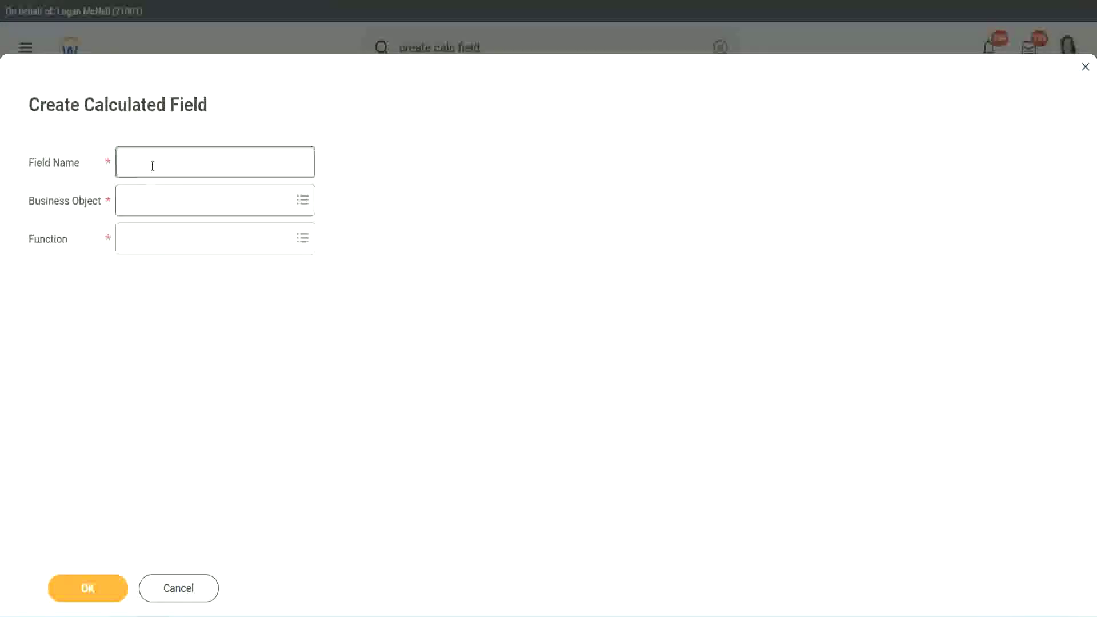
{"action": "key", "text": "ctrl+v"}
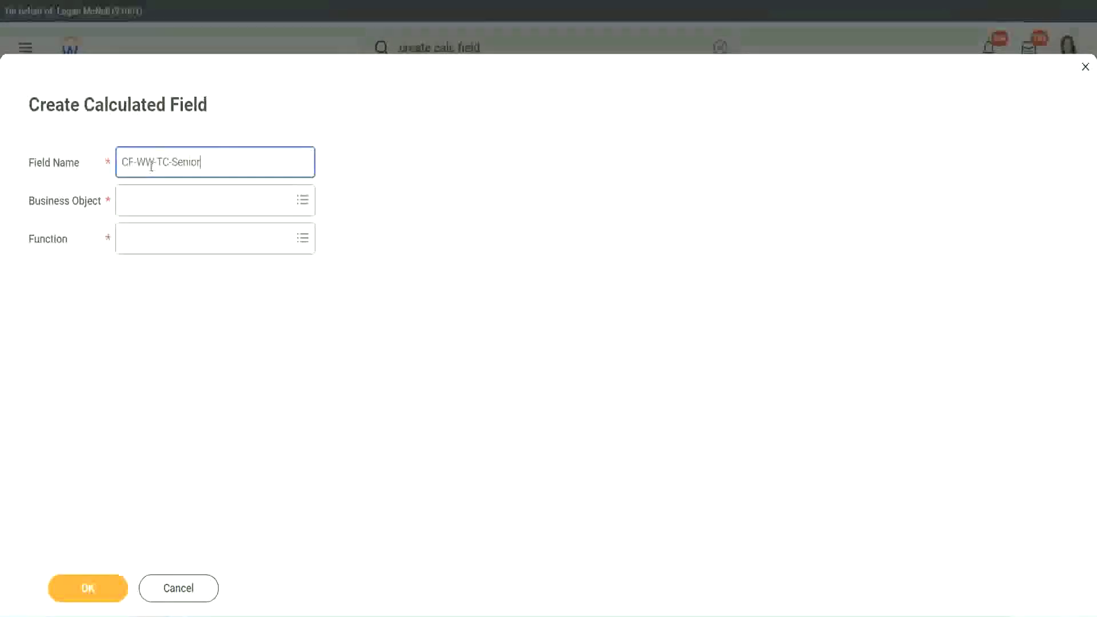
{"action": "double_click", "coordinate": [185, 162]}
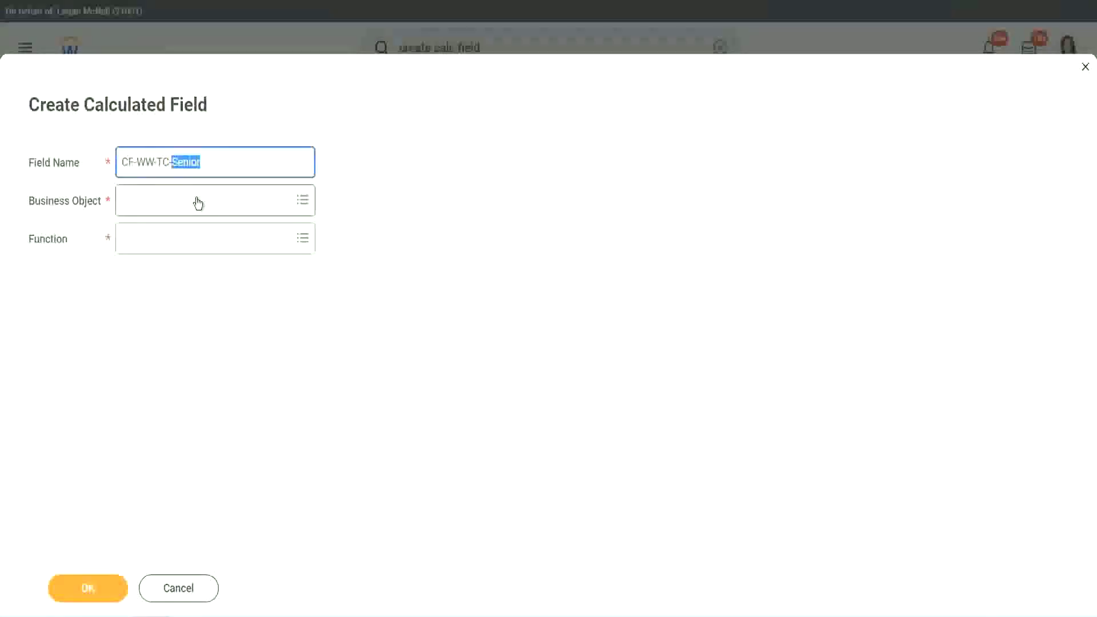
{"action": "type", "text": "Legend"}
Step: Set the new calculated field's business object to Global
{"action": "left_click", "coordinate": [154, 209]}
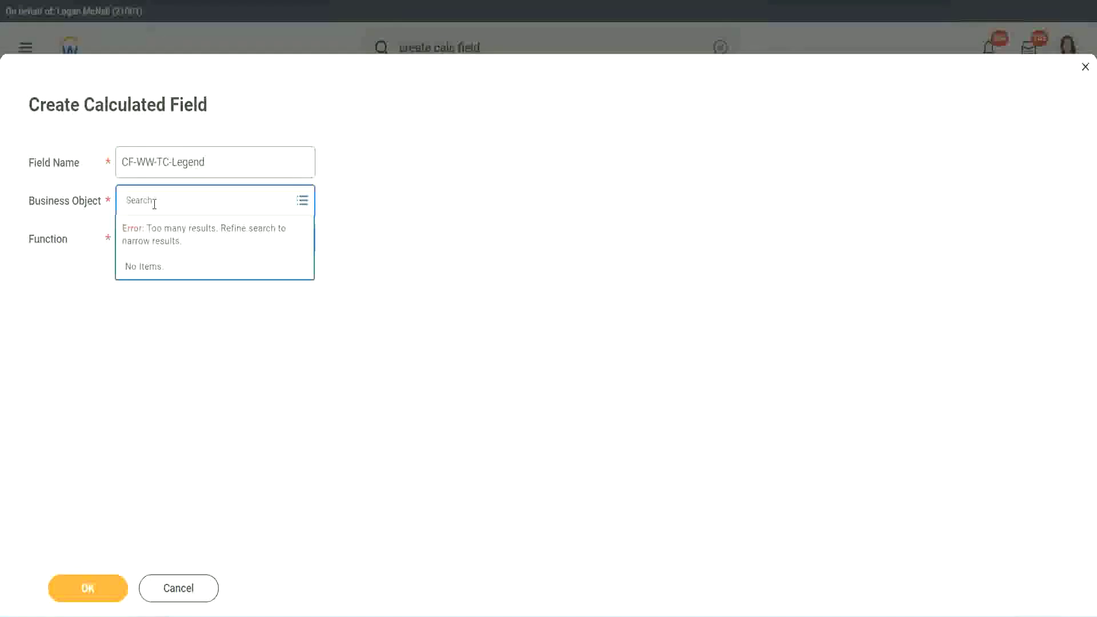
{"action": "type", "text": "Sk"}
{"action": "type", "text": "obal"}
{"action": "key", "text": "Return"}
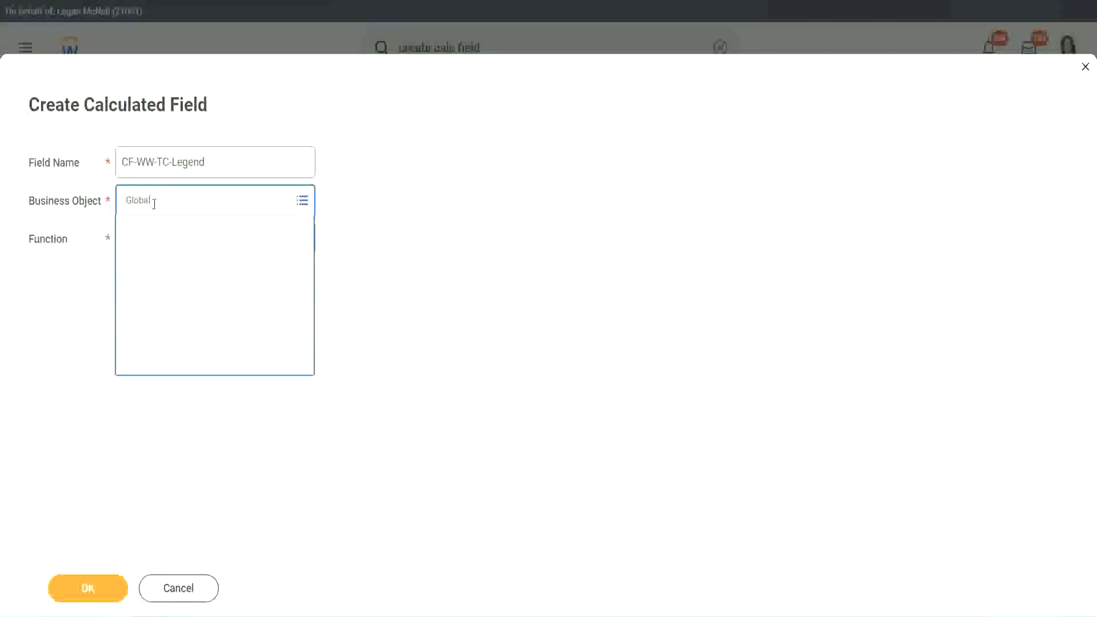
{"action": "left_click", "coordinate": [165, 263]}
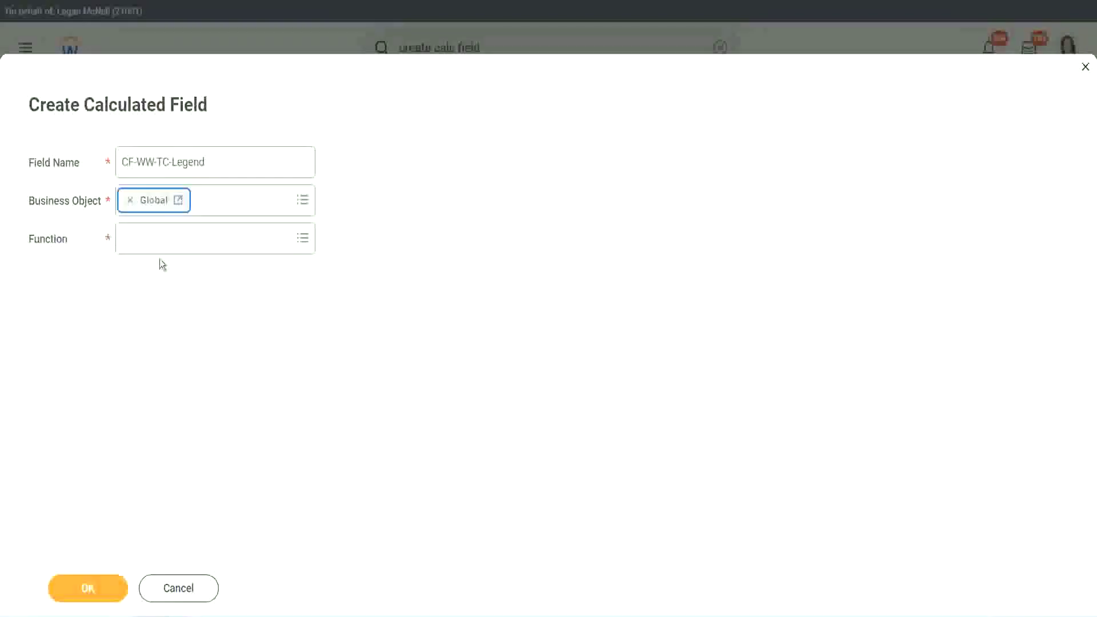
Step: Choose Text Constant as the field's function and save the field with the text constant Legend
{"action": "left_click", "coordinate": [158, 239]}
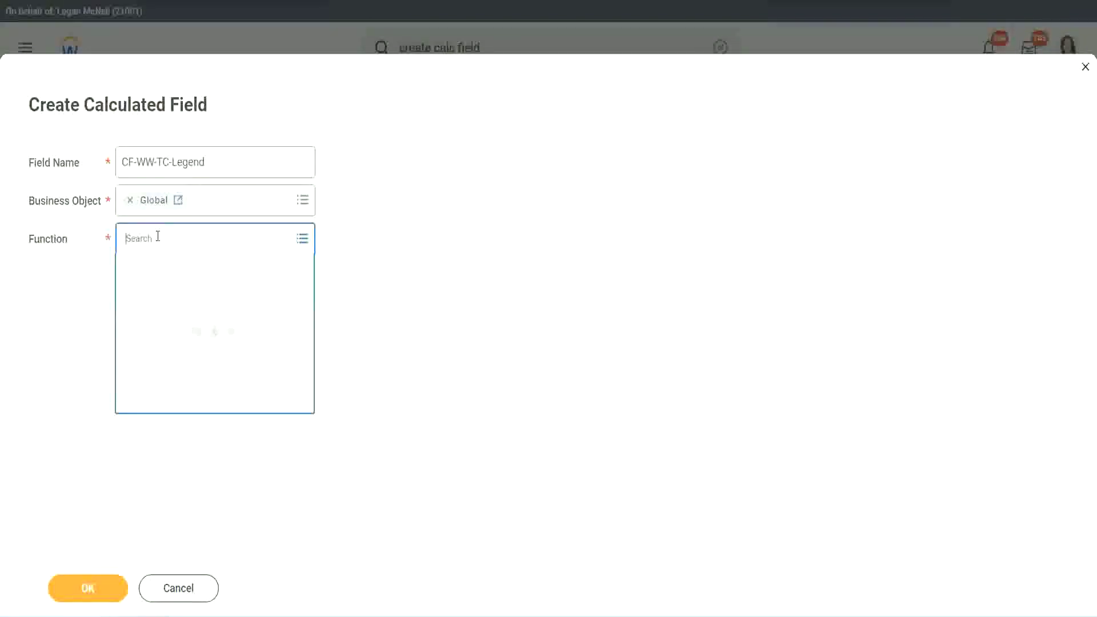
{"action": "type", "text": "tc"}
{"action": "key", "text": "Return"}
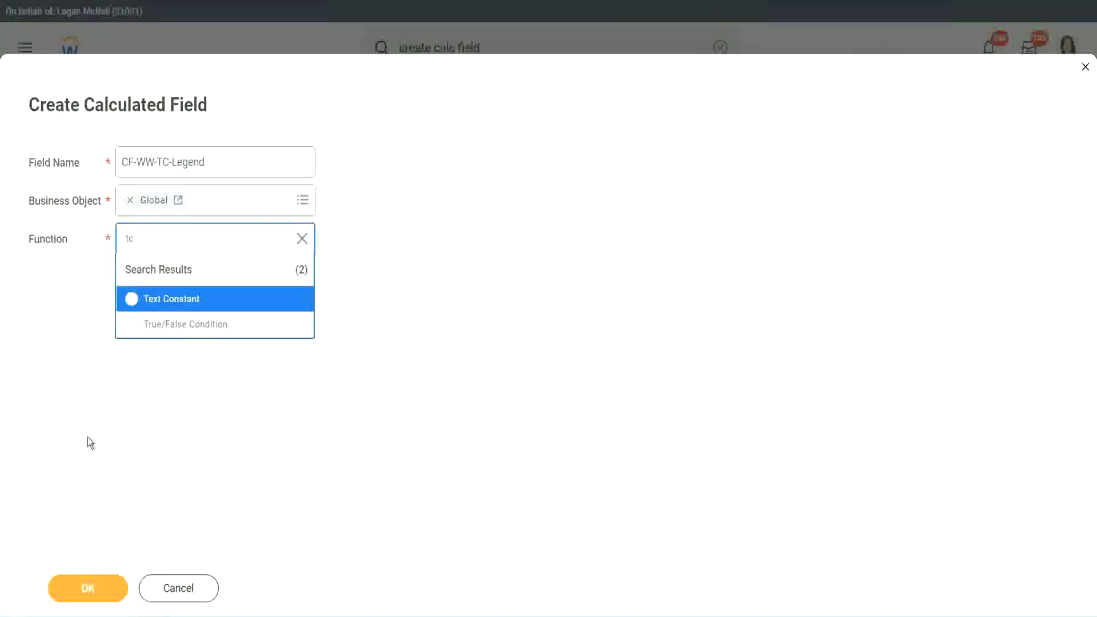
{"action": "left_click", "coordinate": [200, 306]}
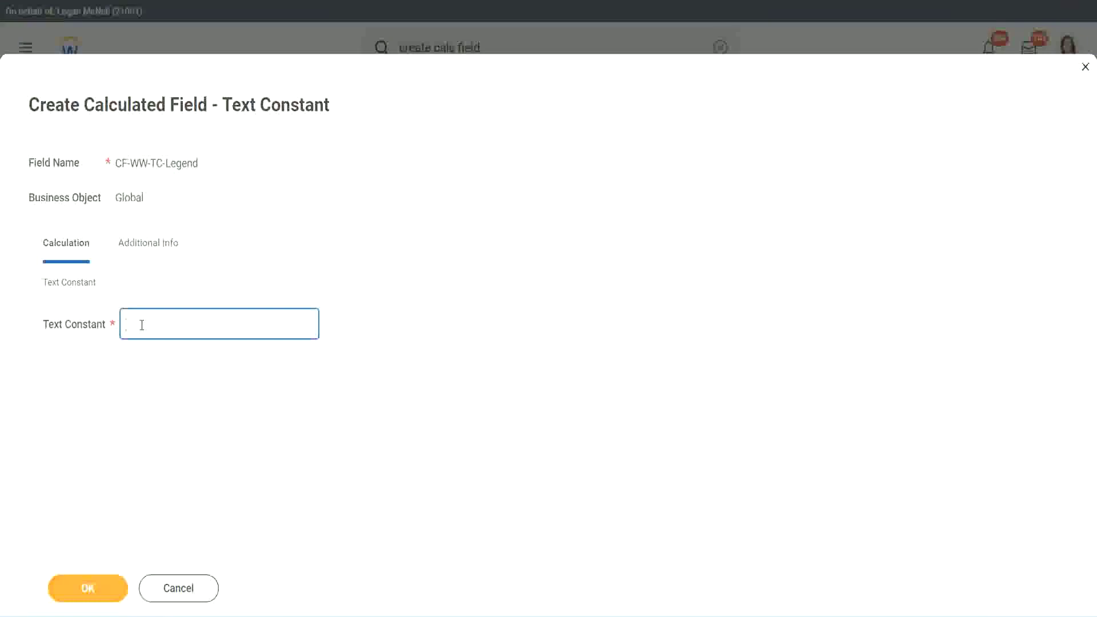
{"action": "type", "text": "Legend"}
{"action": "left_click", "coordinate": [92, 590]}
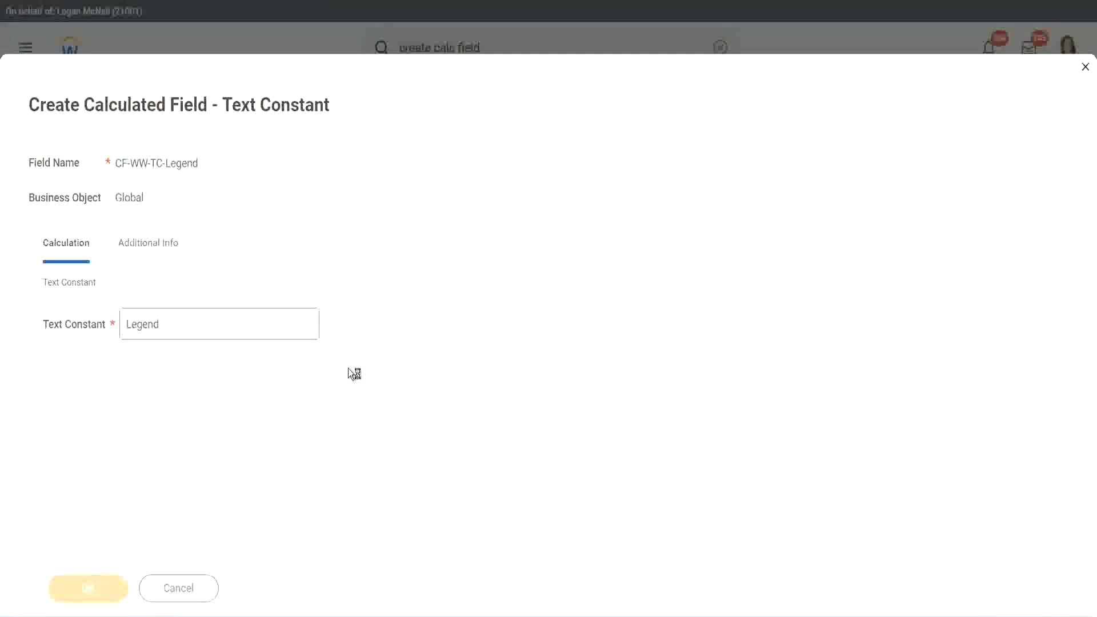
Step: Review the four conditions and their return values against the Text field type, and save the Evaluate Expression calculated field
{"action": "scroll", "coordinate": [581, 307], "scroll_direction": "down", "scroll_amount": 3}
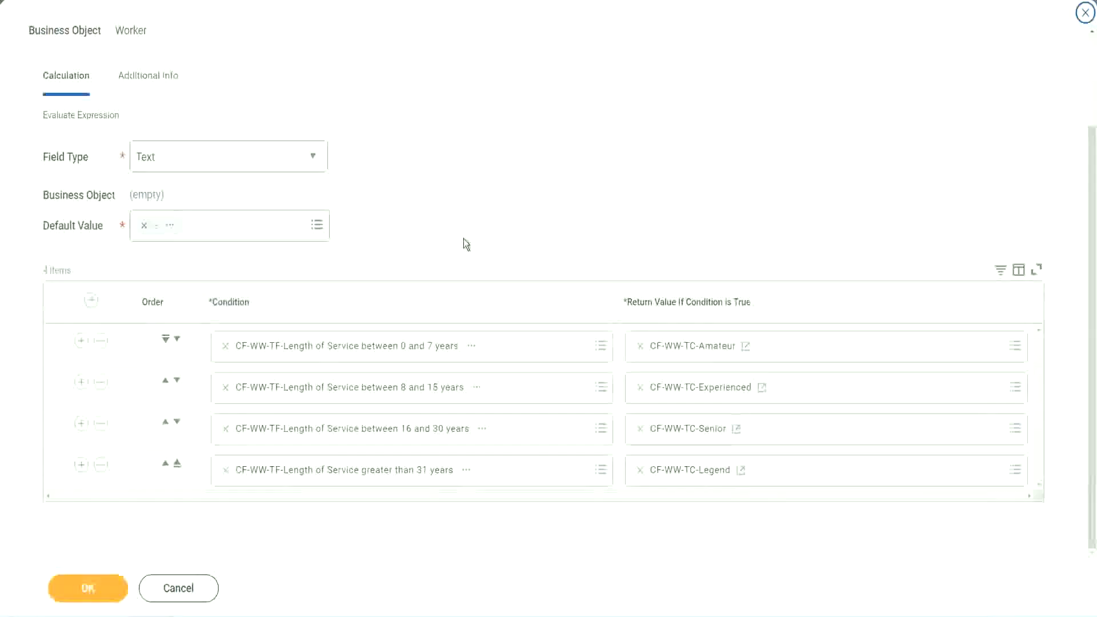
{"action": "scroll", "coordinate": [464, 229], "scroll_direction": "up", "scroll_amount": 1}
{"action": "scroll", "coordinate": [464, 229], "scroll_direction": "up", "scroll_amount": 1}
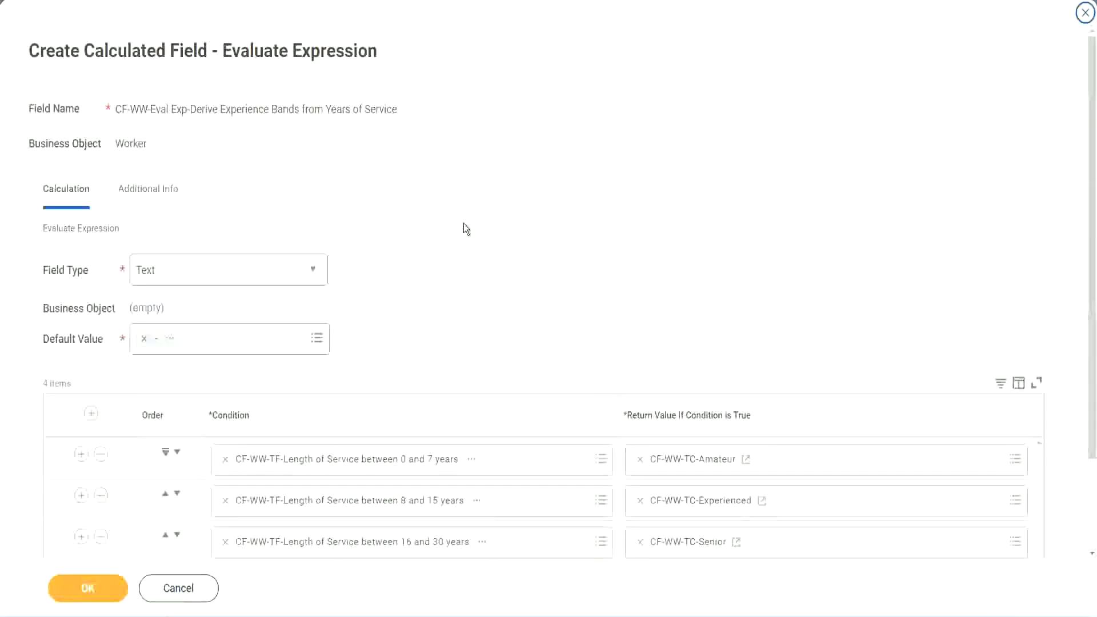
{"action": "scroll", "coordinate": [463, 227], "scroll_direction": "down", "scroll_amount": 2}
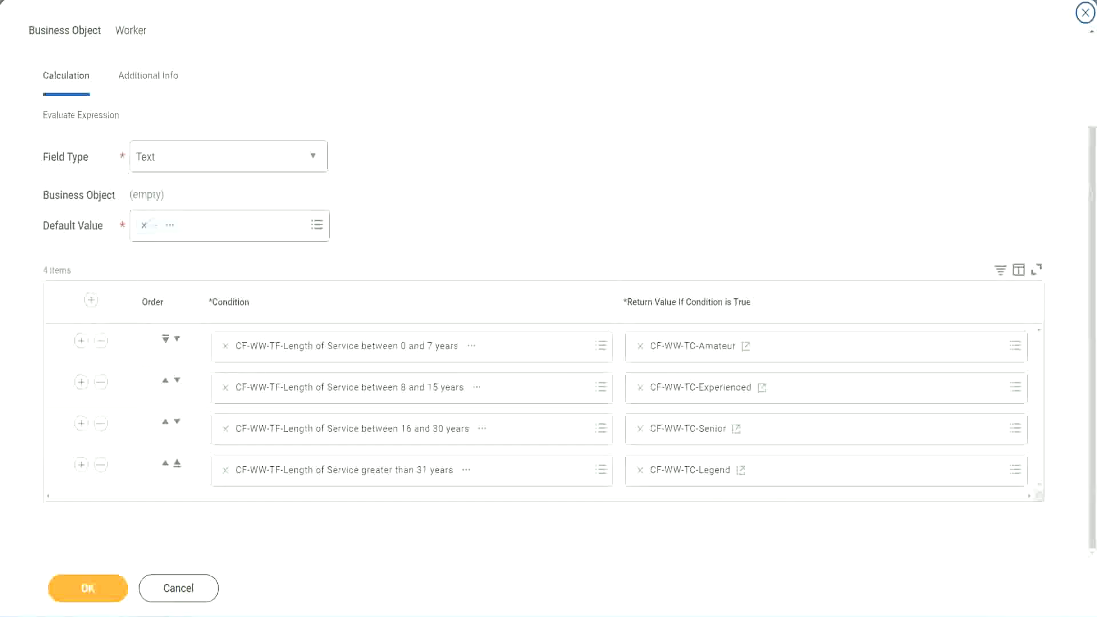
{"action": "left_click_drag", "start_coordinate": [704, 160], "coordinate": [711, 269]}
{"action": "left_click_drag", "start_coordinate": [136, 98], "coordinate": [140, 137]}
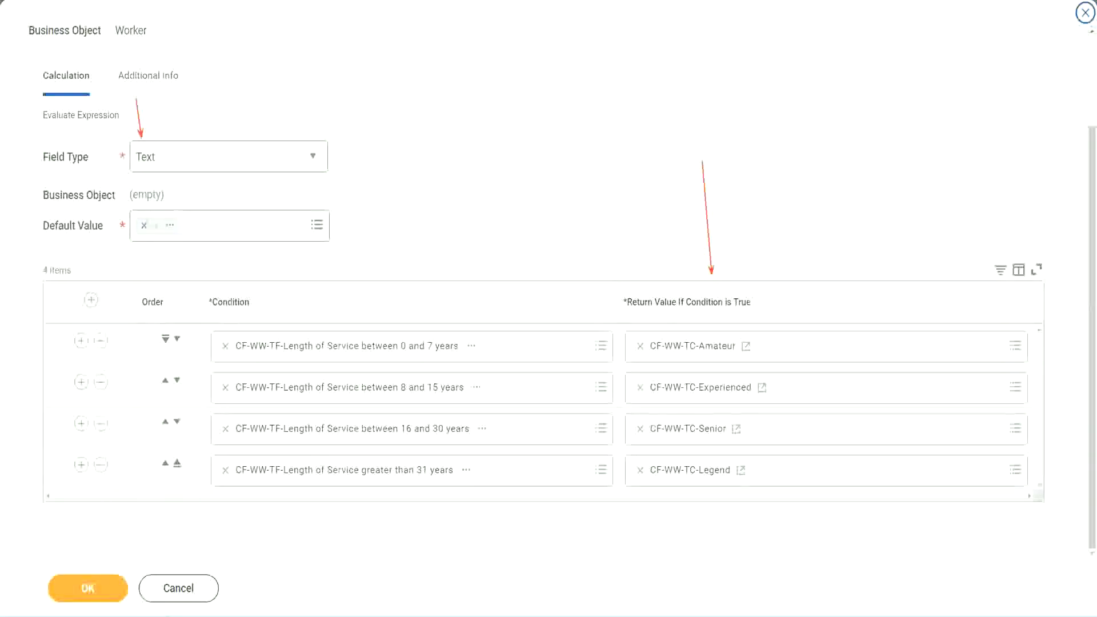
{"action": "left_click", "coordinate": [95, 585]}
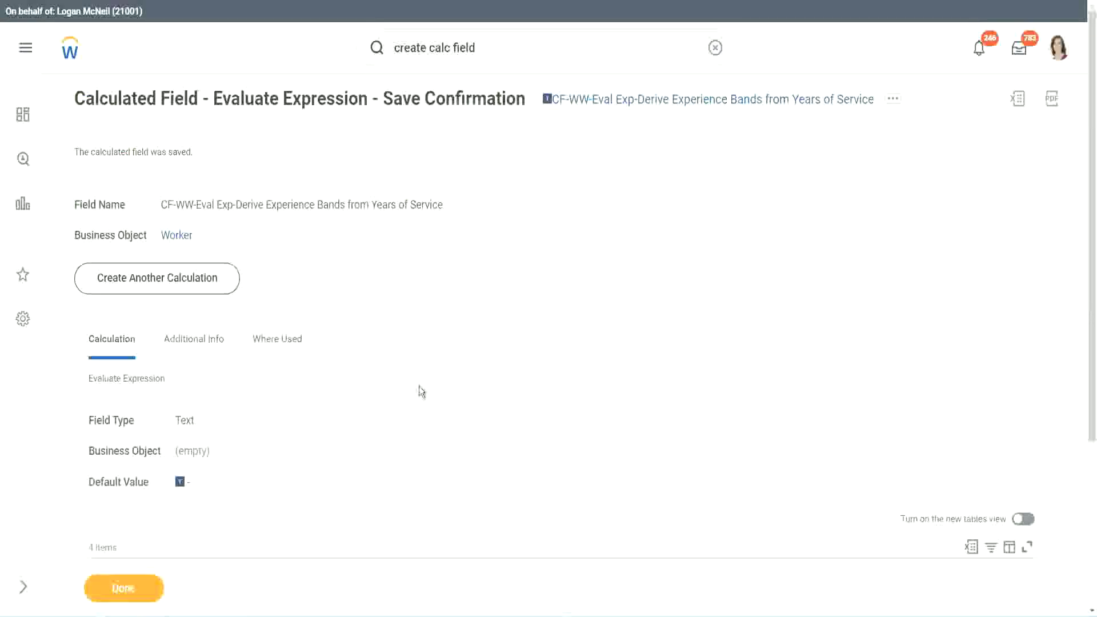
Step: Check the saved conditions and return values, copy the calculated field's name and close the save confirmation
{"action": "scroll", "coordinate": [421, 391], "scroll_direction": "down", "scroll_amount": 4}
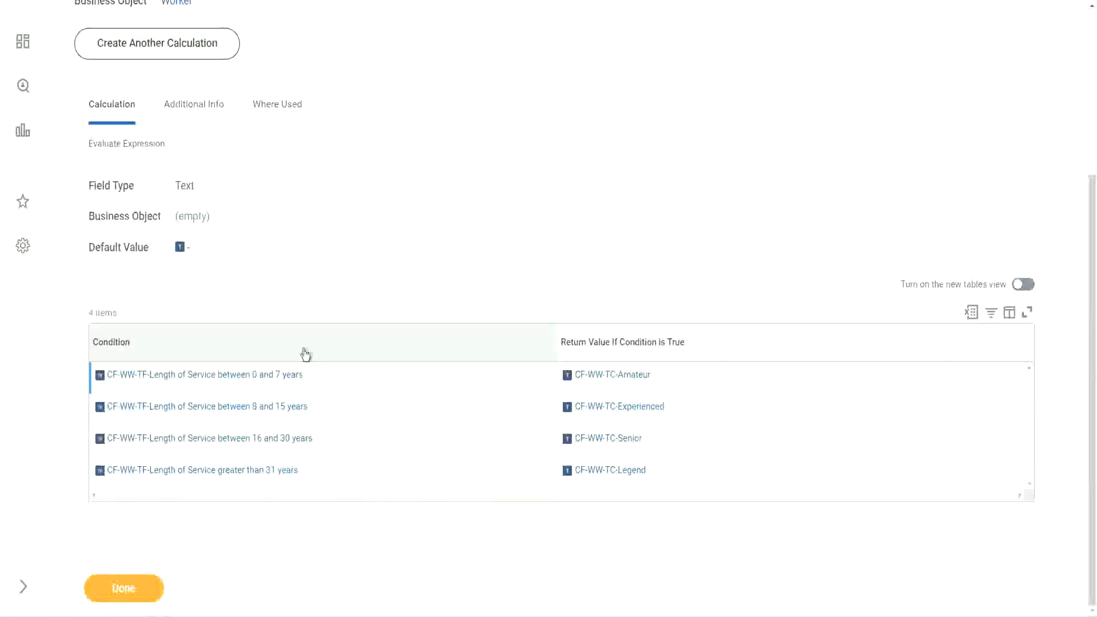
{"action": "scroll", "coordinate": [303, 350], "scroll_direction": "up", "scroll_amount": 4}
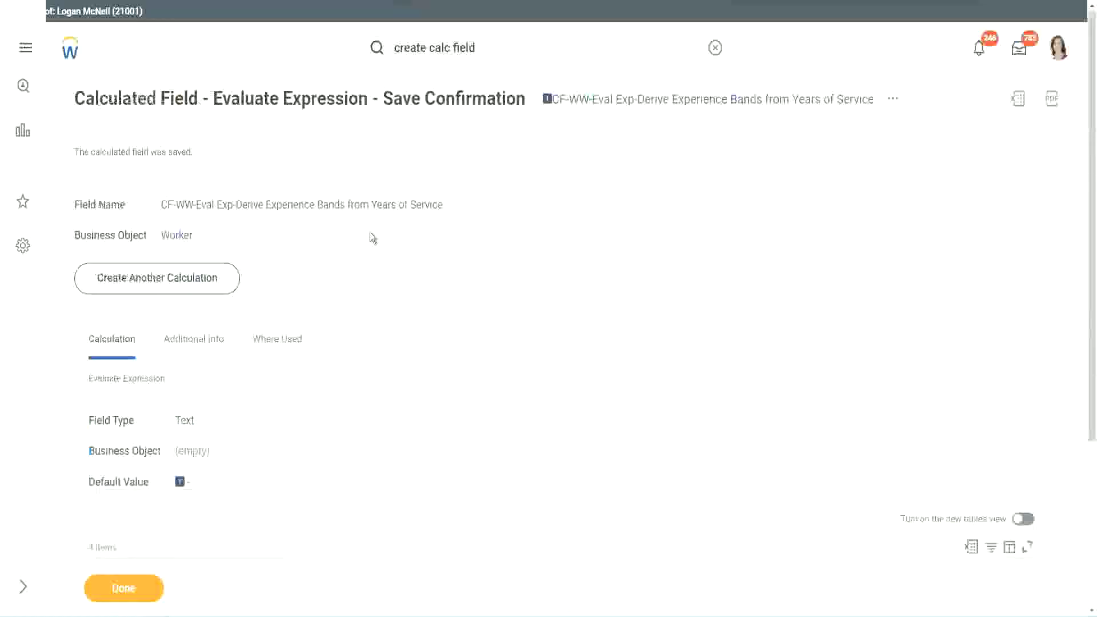
{"action": "right_click", "coordinate": [643, 106]}
{"action": "left_click", "coordinate": [673, 175]}
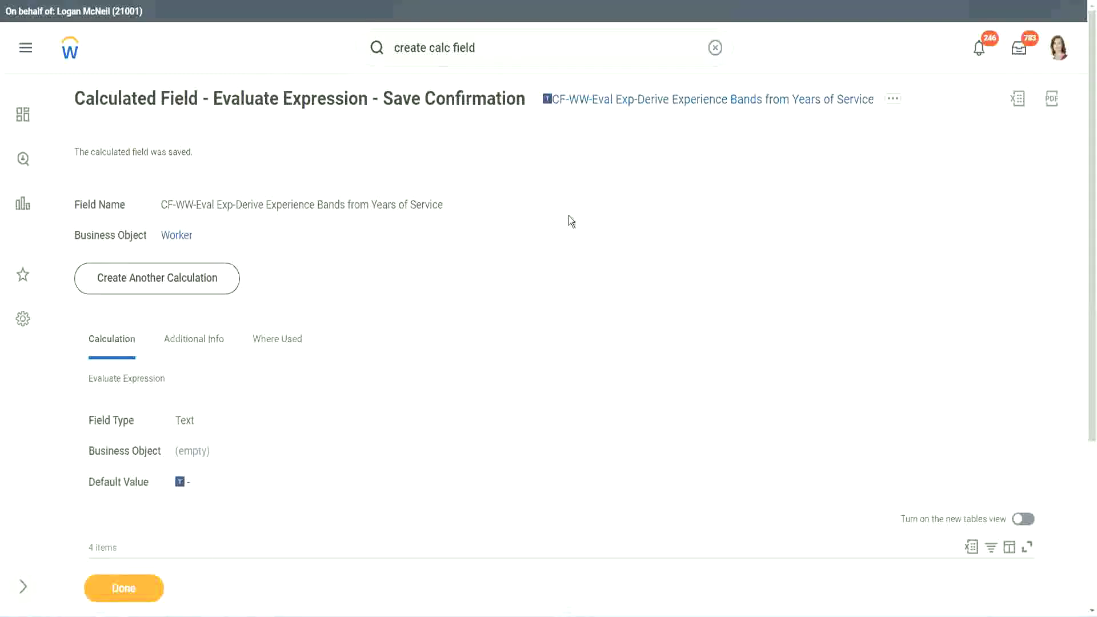
{"action": "left_click", "coordinate": [122, 589]}
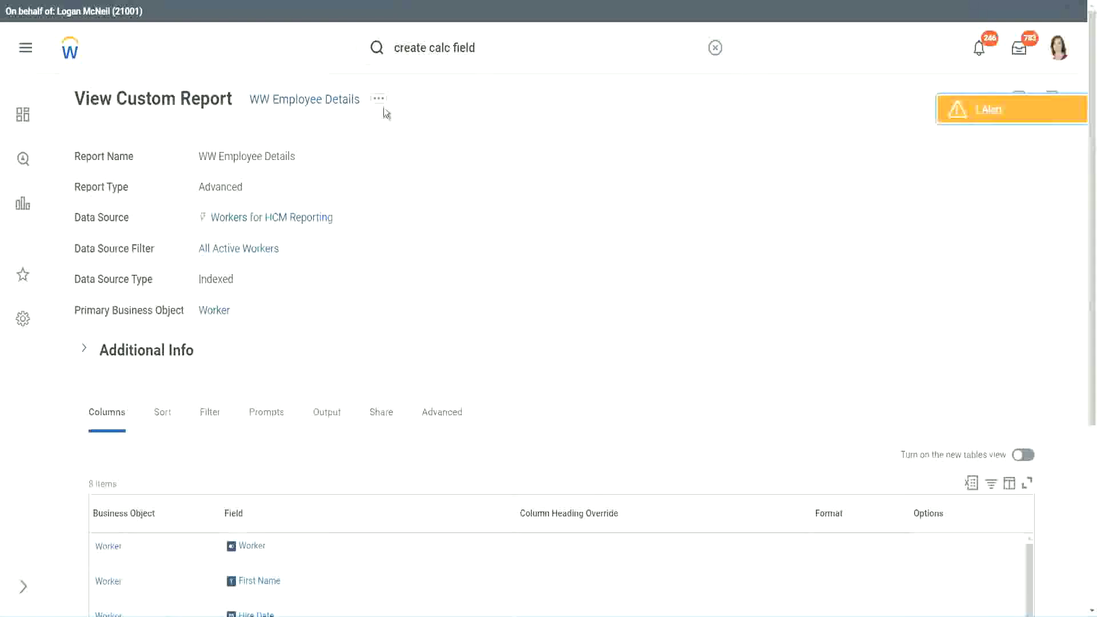
Step: Open the WW Employee Details custom report for editing
{"action": "left_click", "coordinate": [381, 107]}
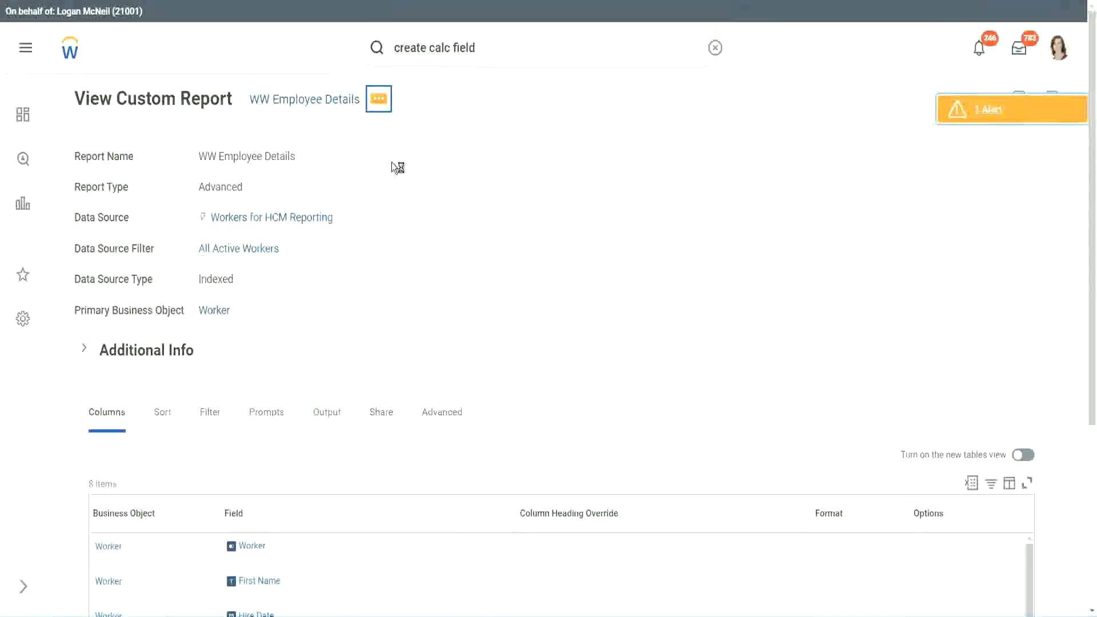
{"action": "mouse_move", "coordinate": [448, 164]}
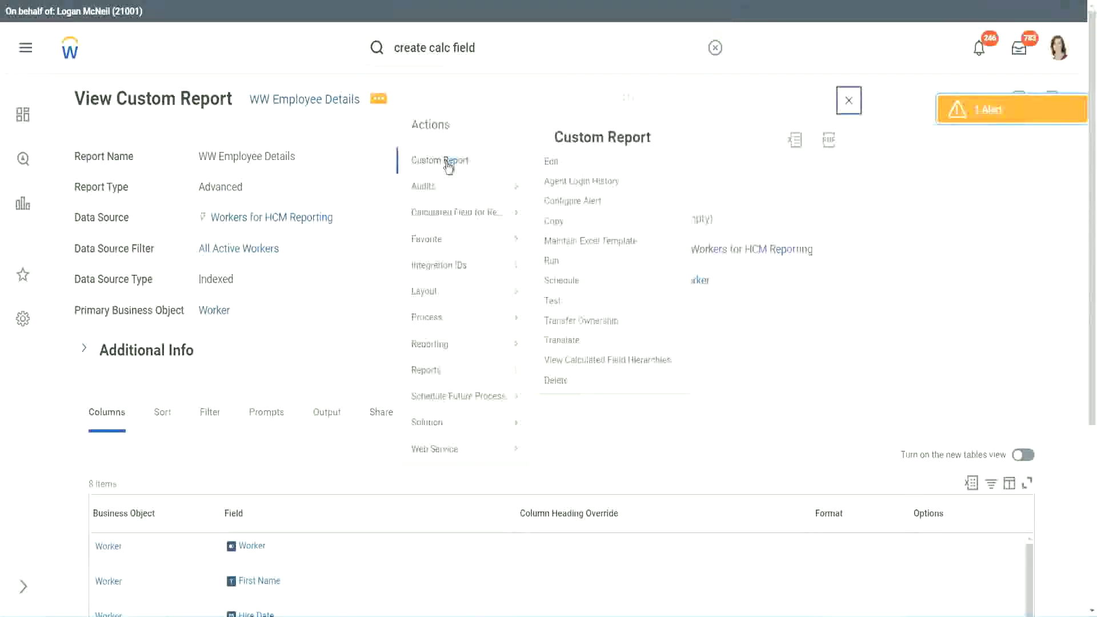
{"action": "left_click", "coordinate": [552, 162]}
Step: Add a new Worker row to the report's columns and remove the CF-WW-Substring Text column headed Years of Service
{"action": "scroll", "coordinate": [400, 248], "scroll_direction": "down", "scroll_amount": 4}
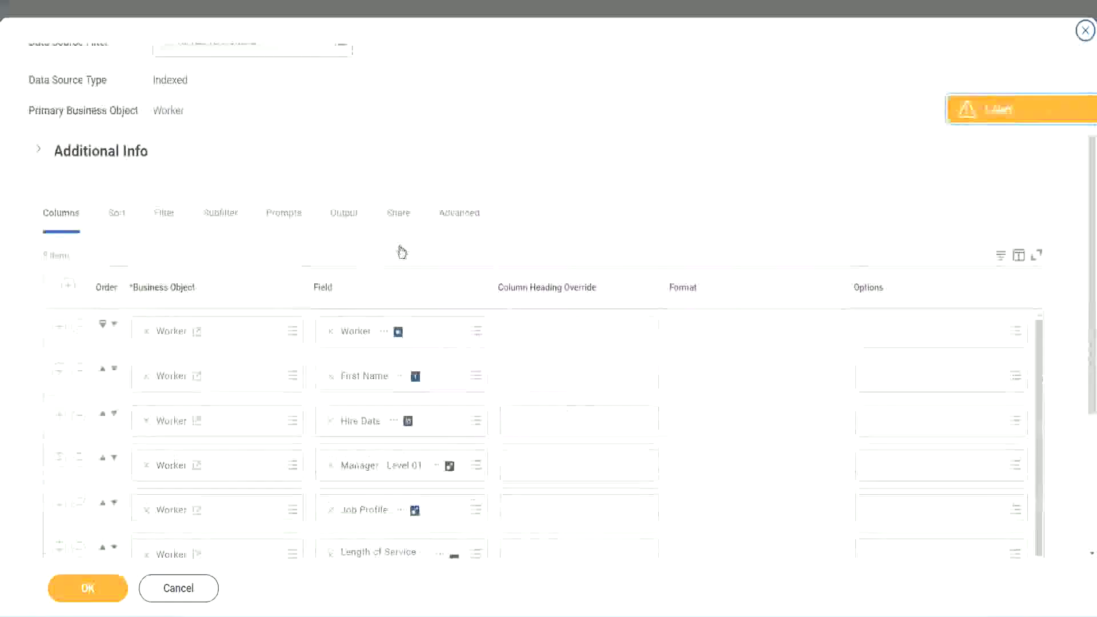
{"action": "scroll", "coordinate": [402, 251], "scroll_direction": "down", "scroll_amount": 2}
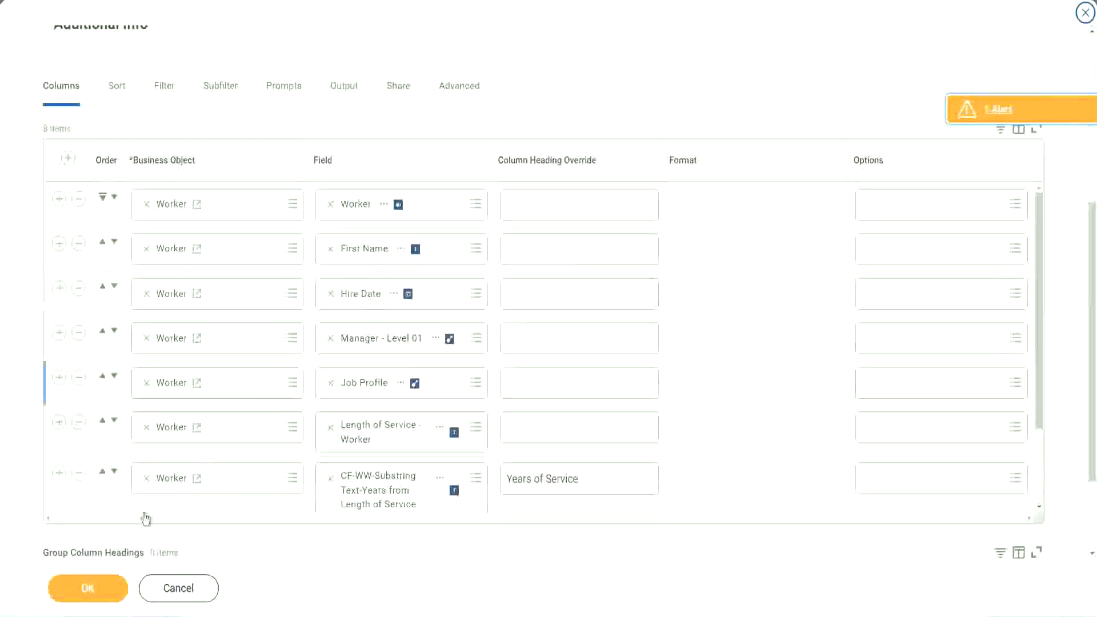
{"action": "left_click", "coordinate": [58, 473]}
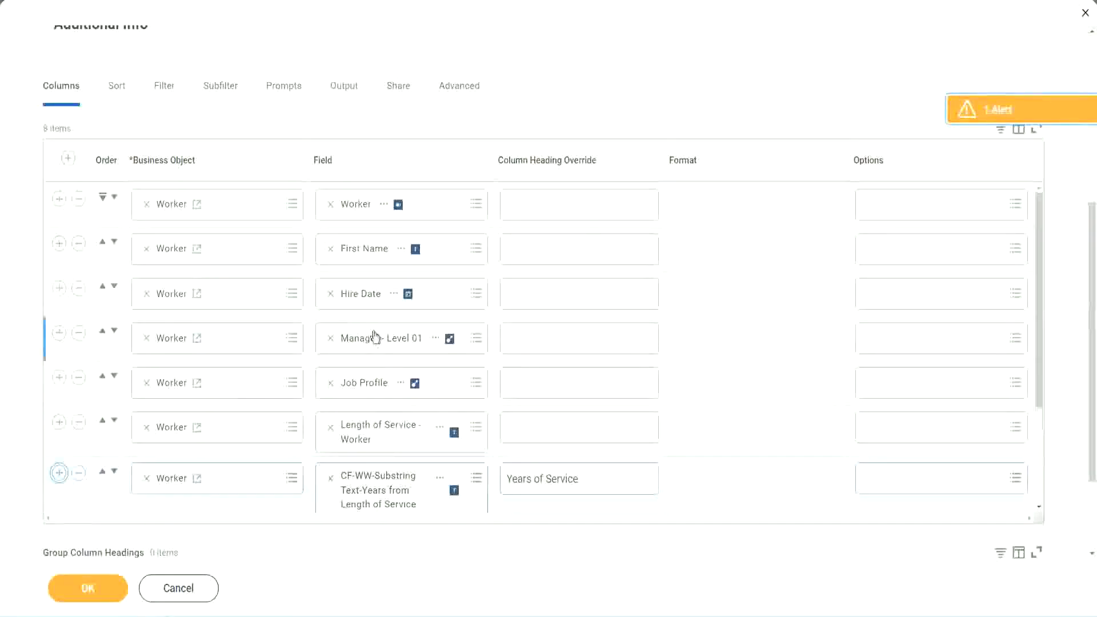
{"action": "scroll", "coordinate": [512, 370], "scroll_direction": "down", "scroll_amount": 3}
{"action": "scroll", "coordinate": [575, 374], "scroll_direction": "down", "scroll_amount": 2}
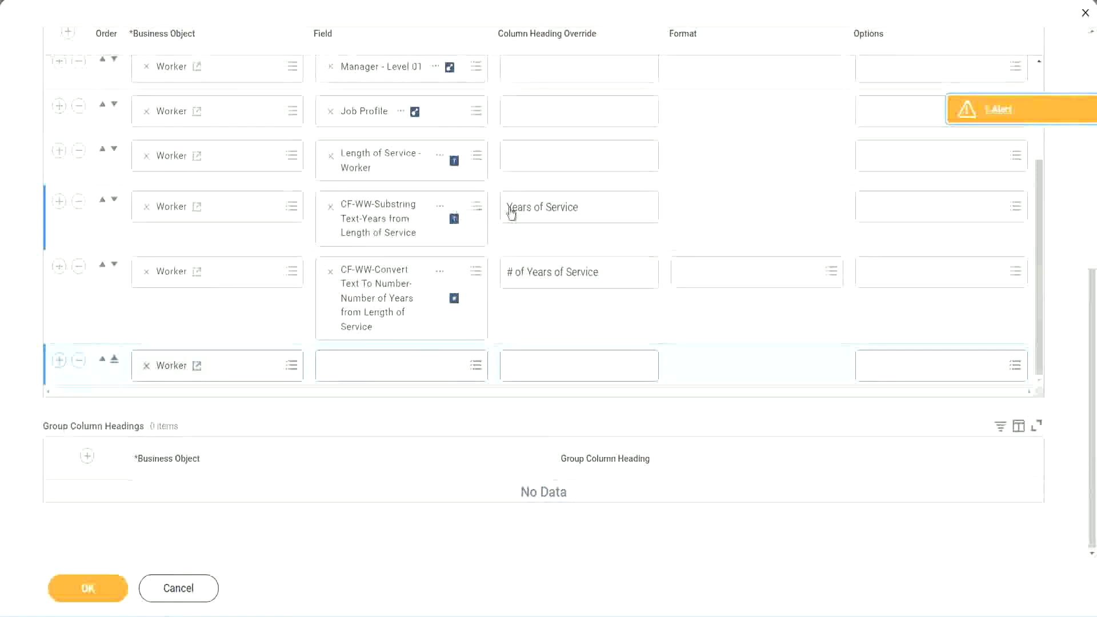
{"action": "left_click", "coordinate": [79, 202]}
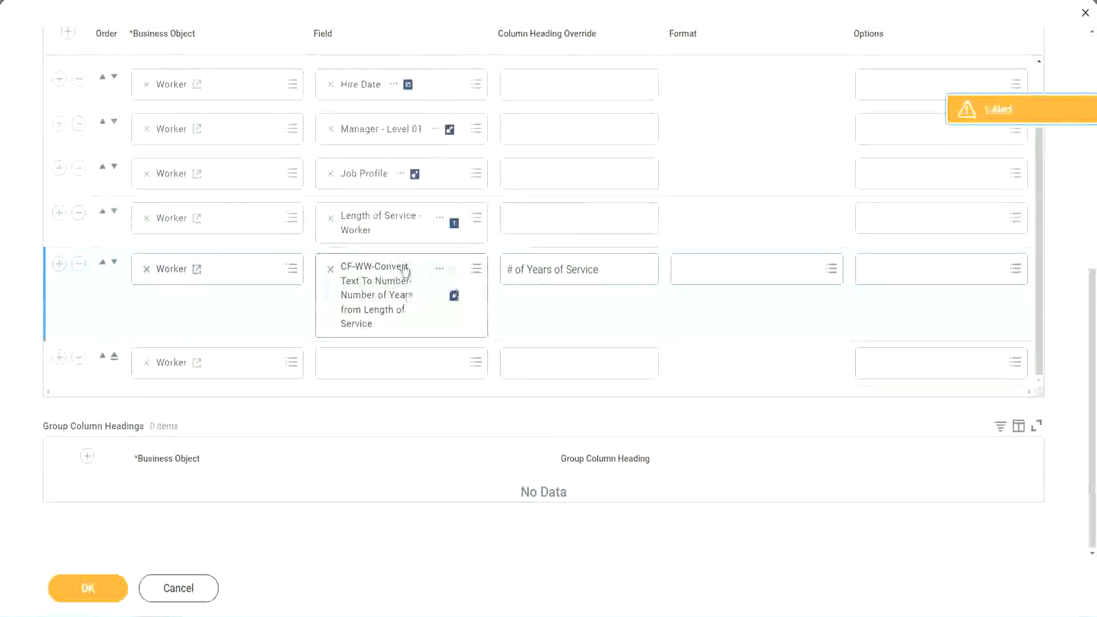
Step: Set the new row's field to the copied CF-WW-Eval Exp-Derive Experience Bands from Years of Service and its column heading override to Experience Bands
{"action": "left_click", "coordinate": [358, 361]}
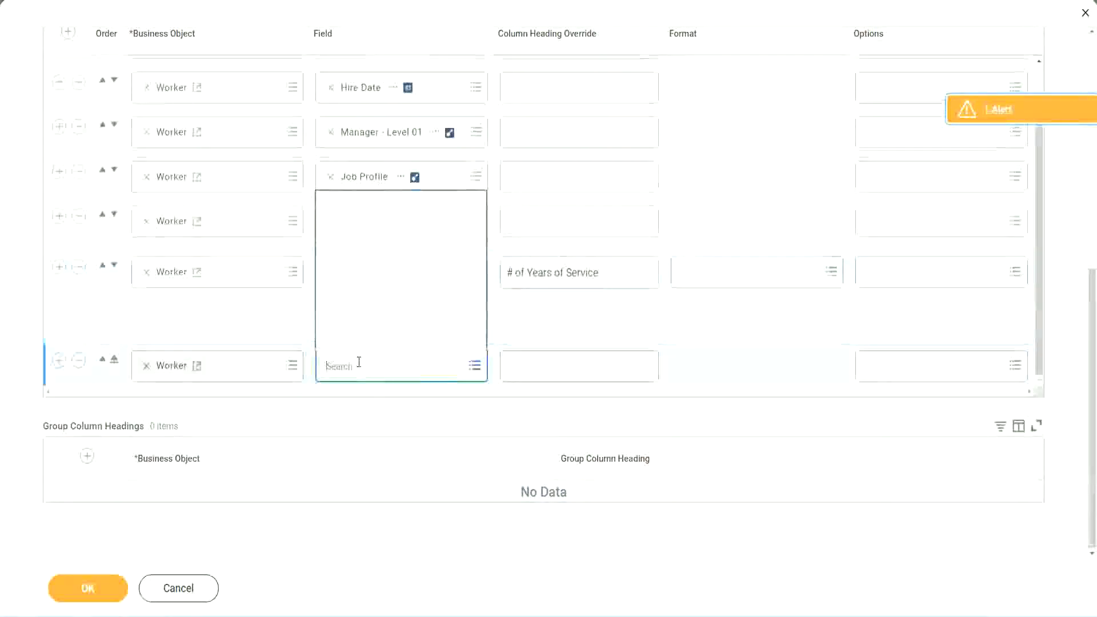
{"action": "key", "text": "ctrl+v"}
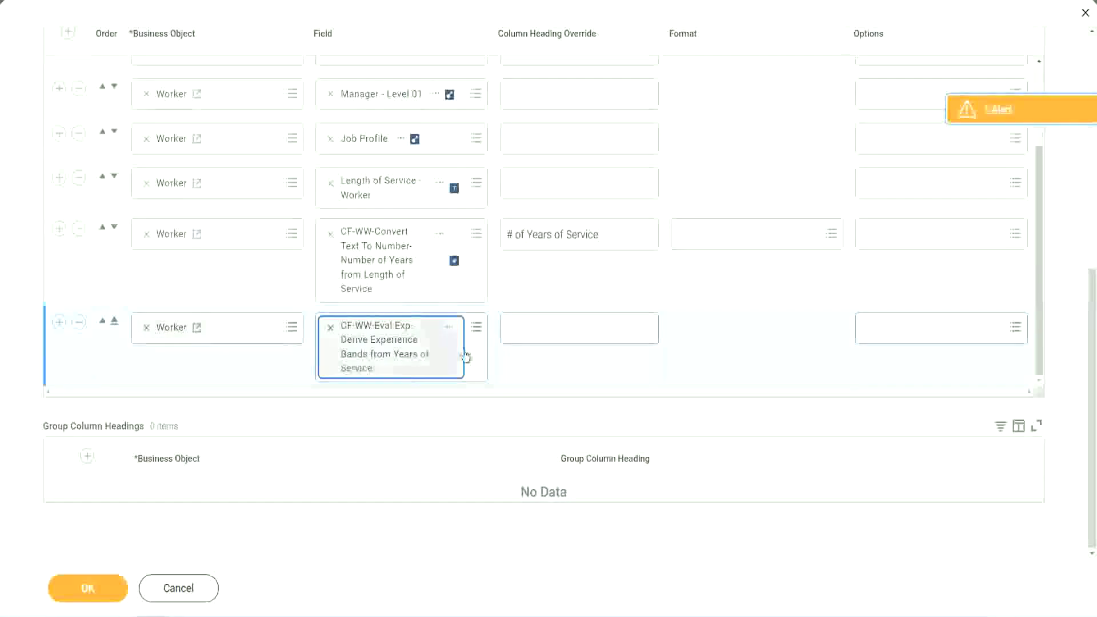
{"action": "left_click", "coordinate": [559, 329]}
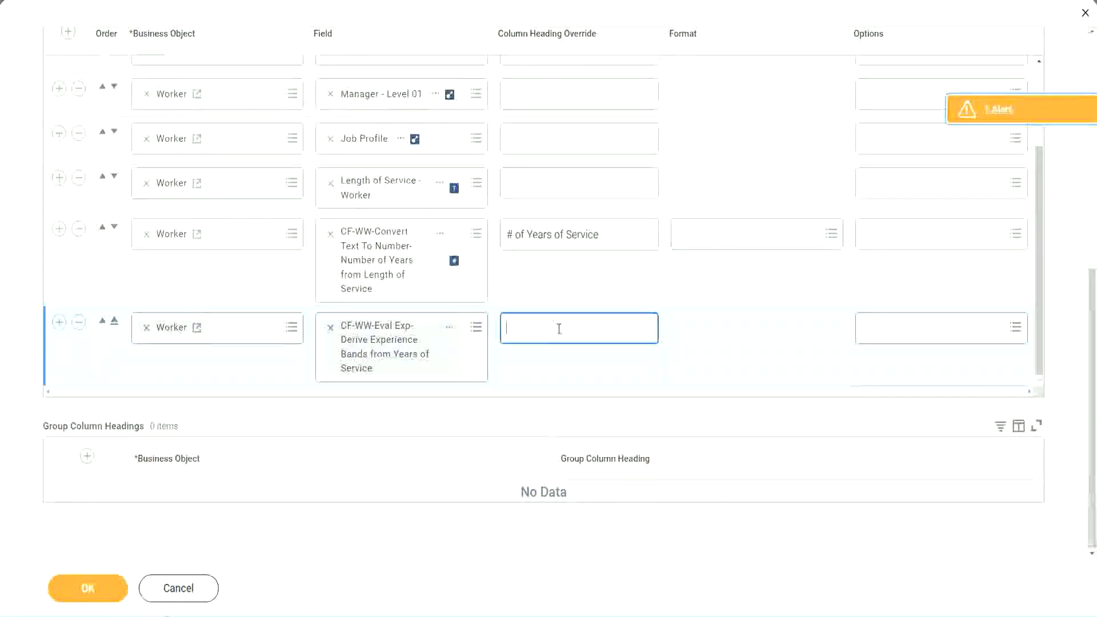
{"action": "type", "text": "Expe"}
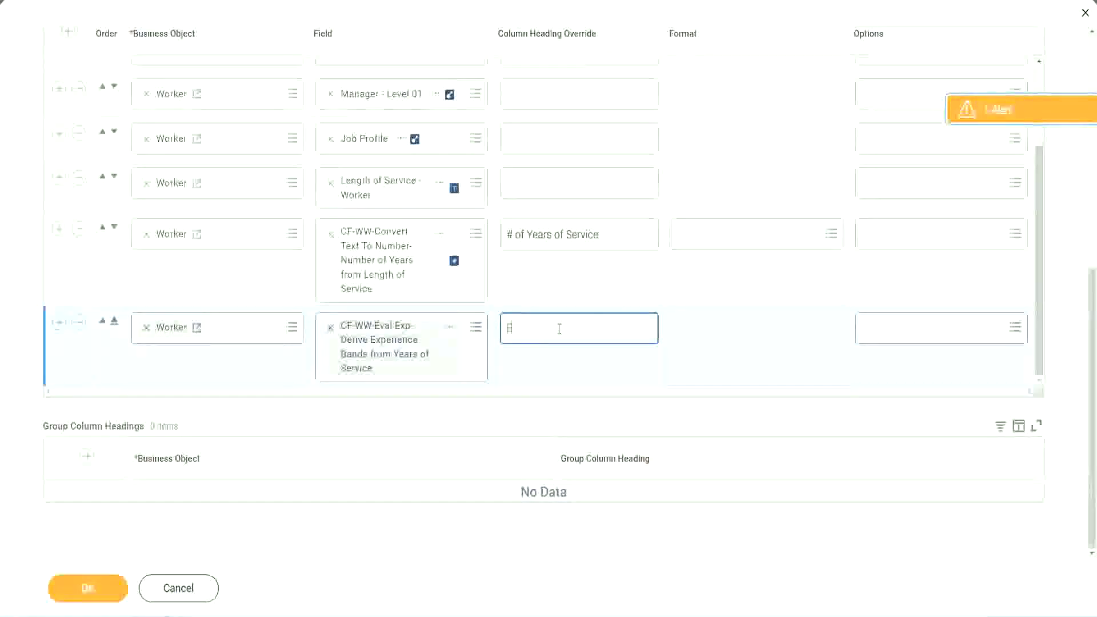
{"action": "type", "text": "rience"}
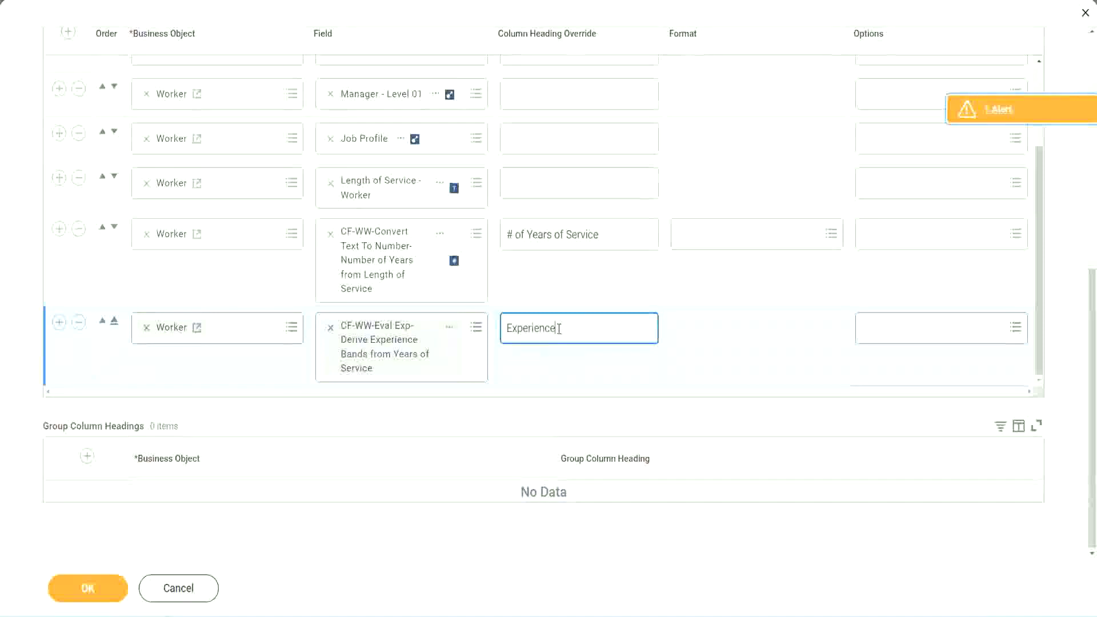
{"action": "type", "text": " Bands"}
Step: Save the edited report definition and start running the WW Employee Details report
{"action": "left_click", "coordinate": [105, 592]}
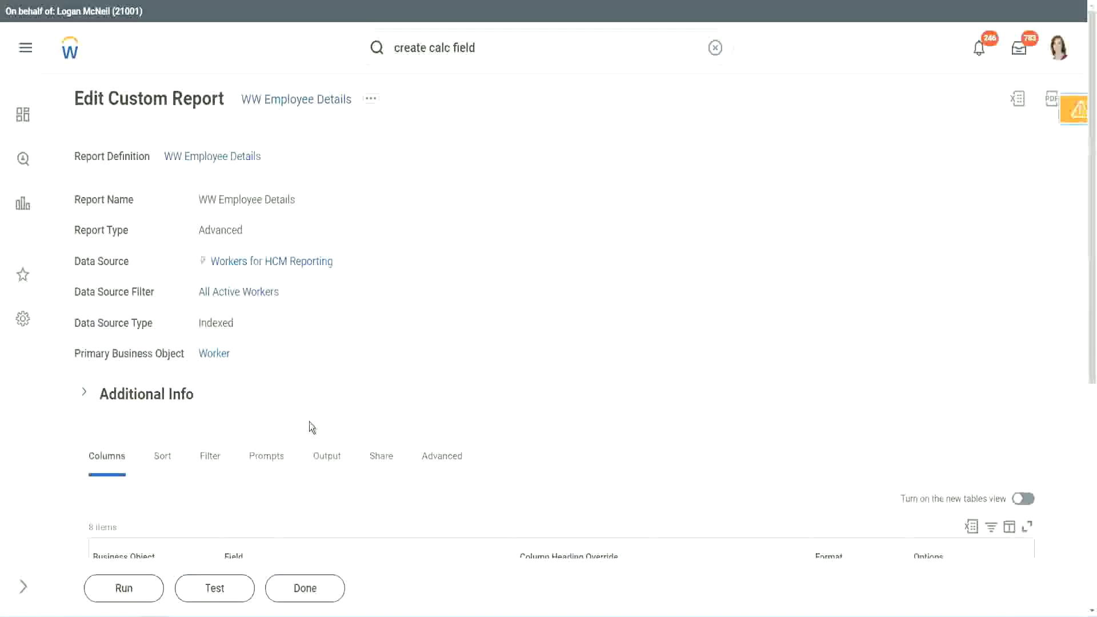
{"action": "scroll", "coordinate": [342, 386], "scroll_direction": "down", "scroll_amount": 5}
{"action": "left_click", "coordinate": [126, 587]}
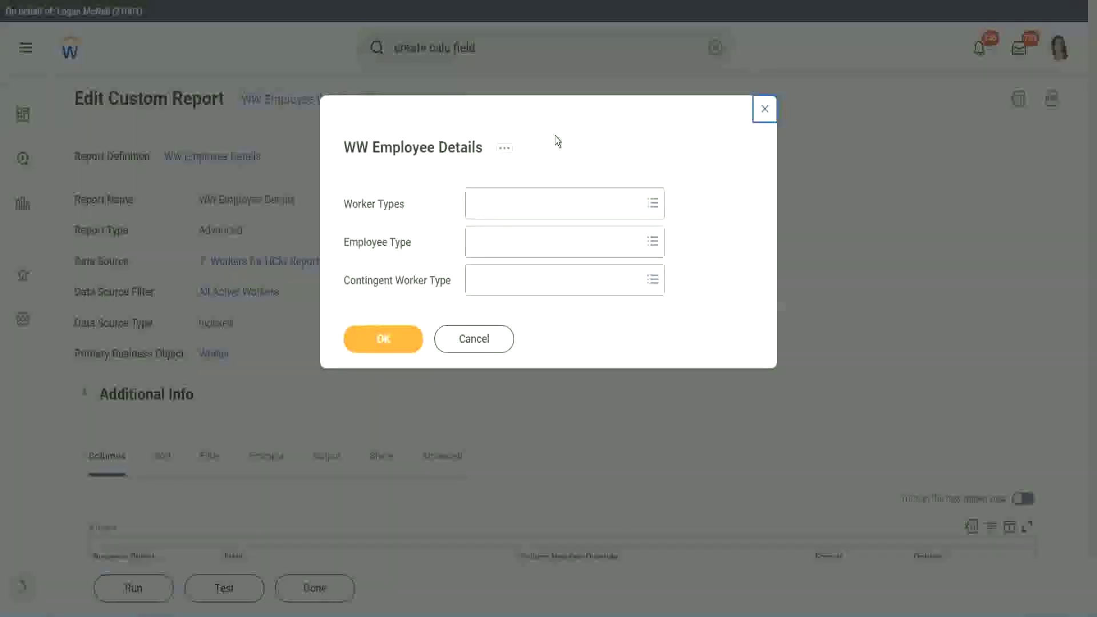
Step: Run the WW Employee Details report with all prompts left blank and check the first worker's number of years of service
{"action": "left_click", "coordinate": [382, 338]}
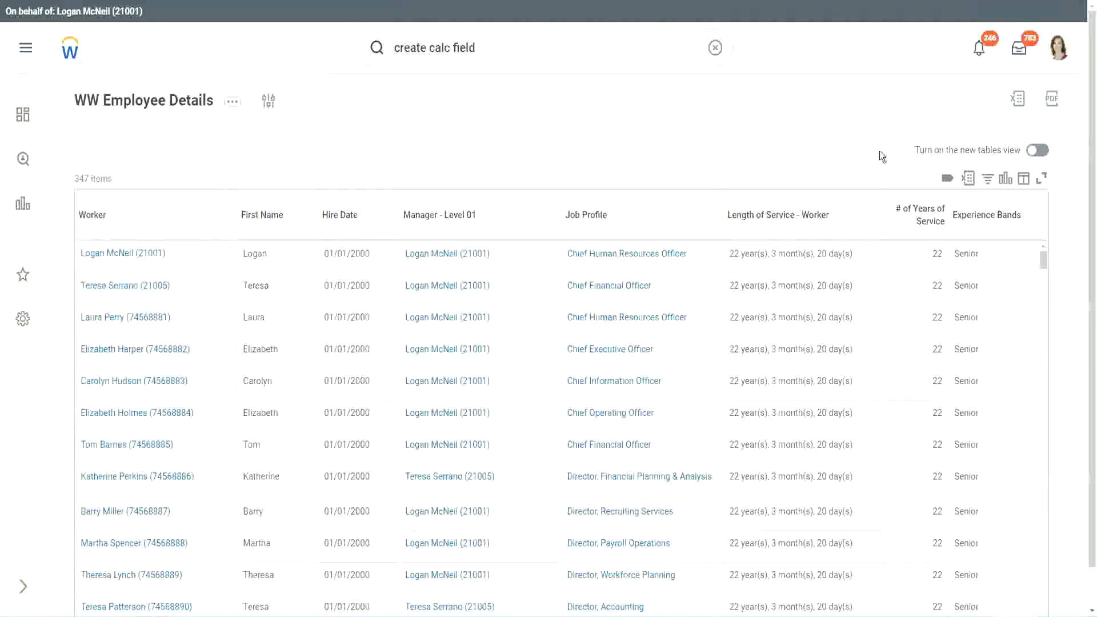
{"action": "scroll", "coordinate": [891, 166], "scroll_direction": "down", "scroll_amount": 1}
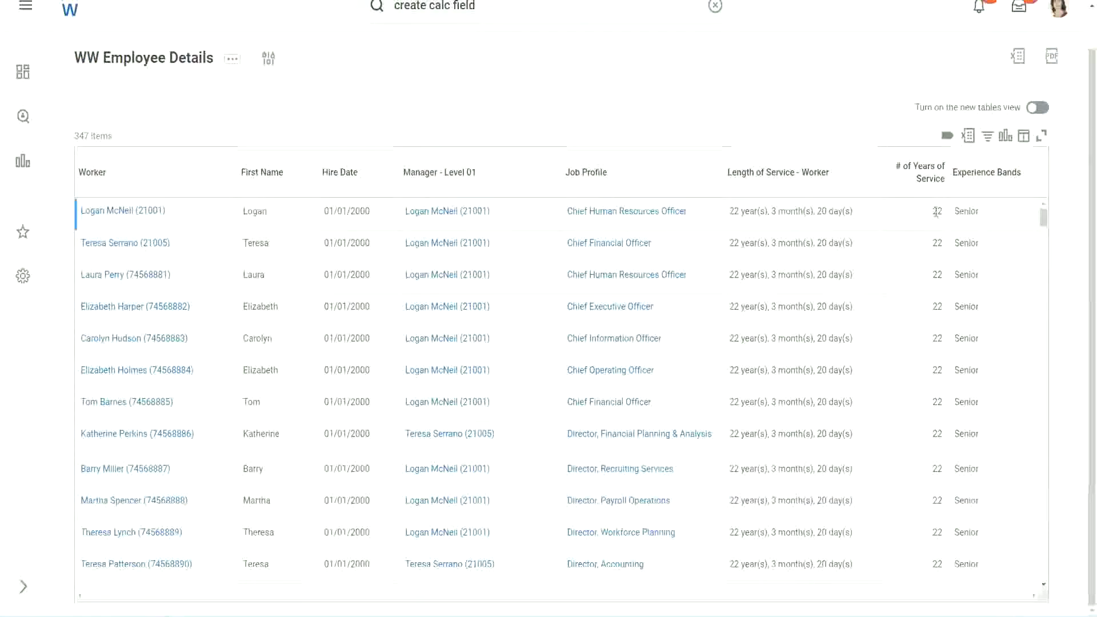
{"action": "double_click", "coordinate": [940, 211]}
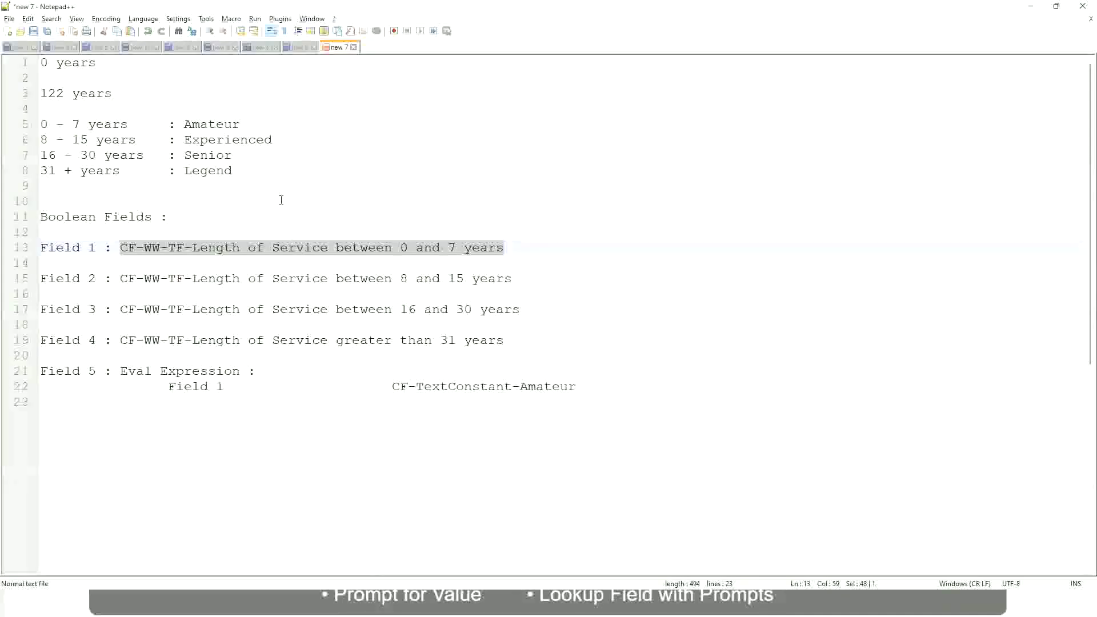
Step: Switch to the Notepad++ notes and check the 16 - 30 years range against its Senior band
{"action": "left_click", "coordinate": [282, 200]}
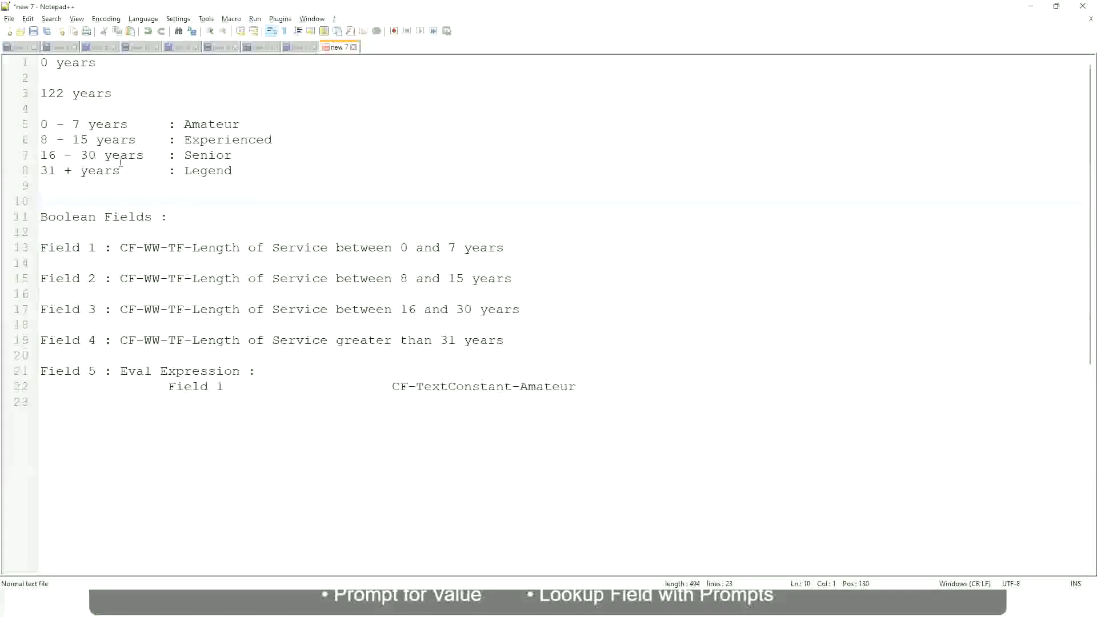
{"action": "left_click", "coordinate": [188, 154]}
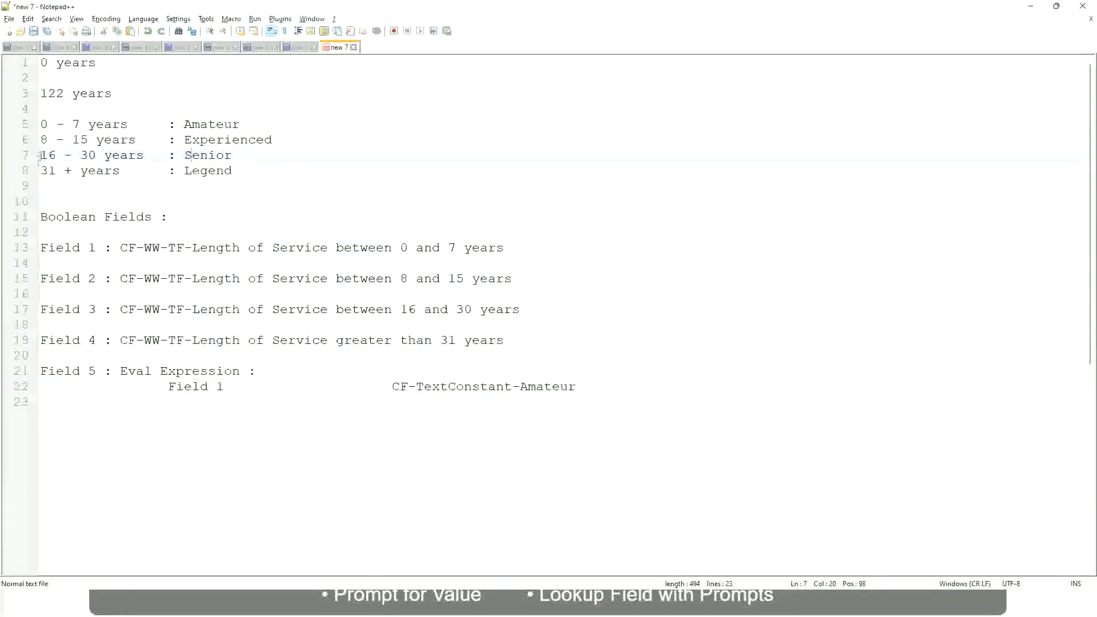
{"action": "left_click_drag", "start_coordinate": [40, 156], "coordinate": [107, 156]}
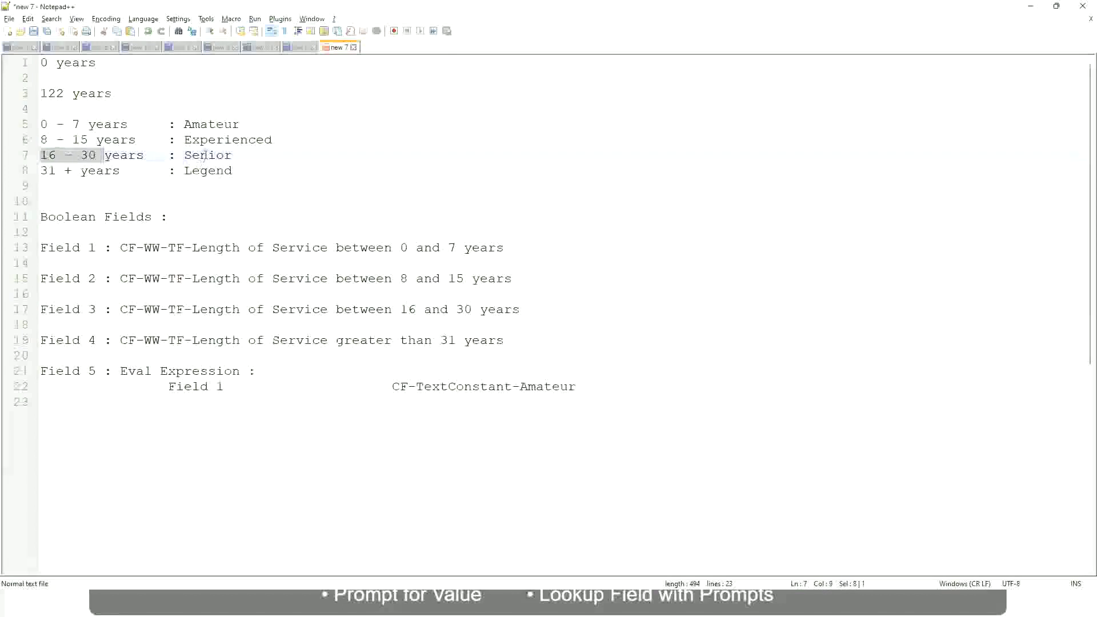
{"action": "double_click", "coordinate": [204, 155]}
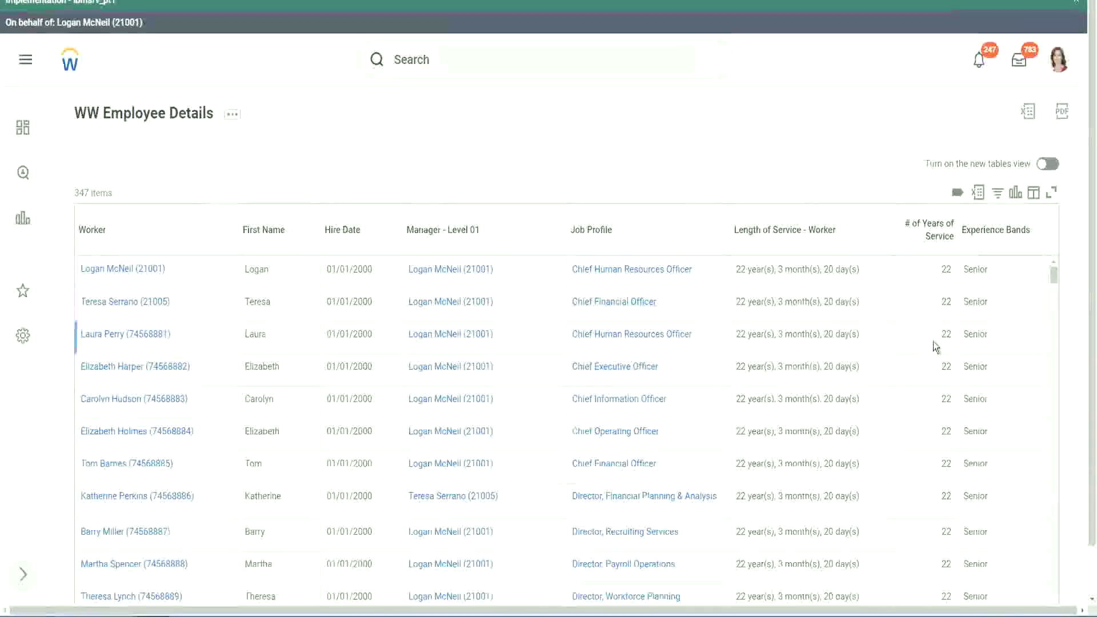
Step: Return to the Workday report and compare the years of service with the Experience Bands values down the worker rows
{"action": "scroll", "coordinate": [933, 342], "scroll_direction": "down", "scroll_amount": 3}
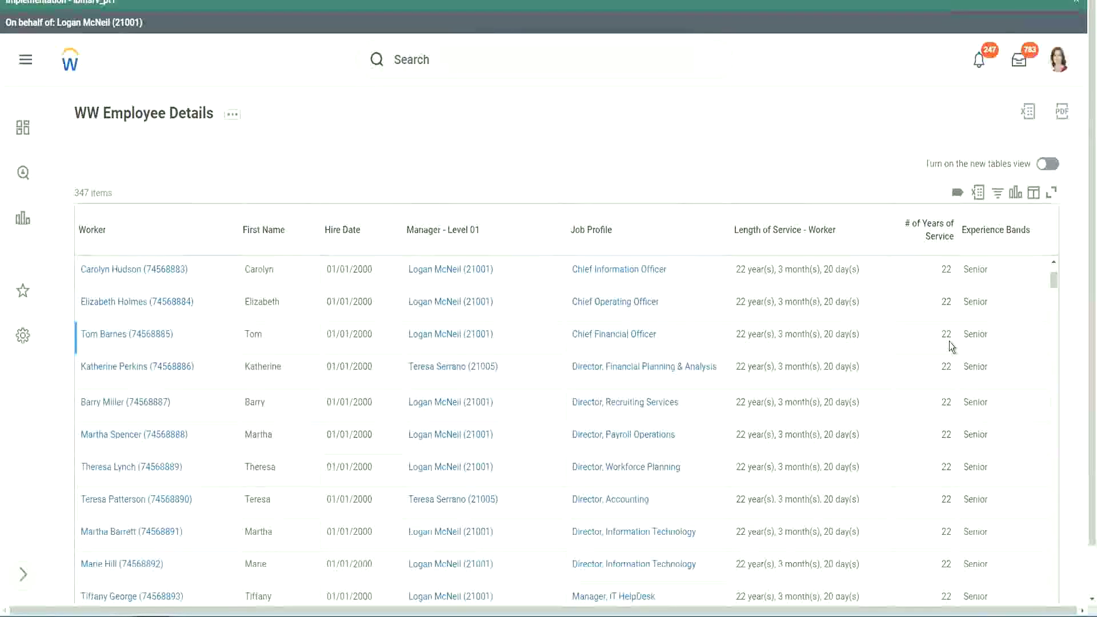
{"action": "scroll", "coordinate": [948, 349], "scroll_direction": "down", "scroll_amount": 5}
{"action": "scroll", "coordinate": [956, 377], "scroll_direction": "down", "scroll_amount": 5}
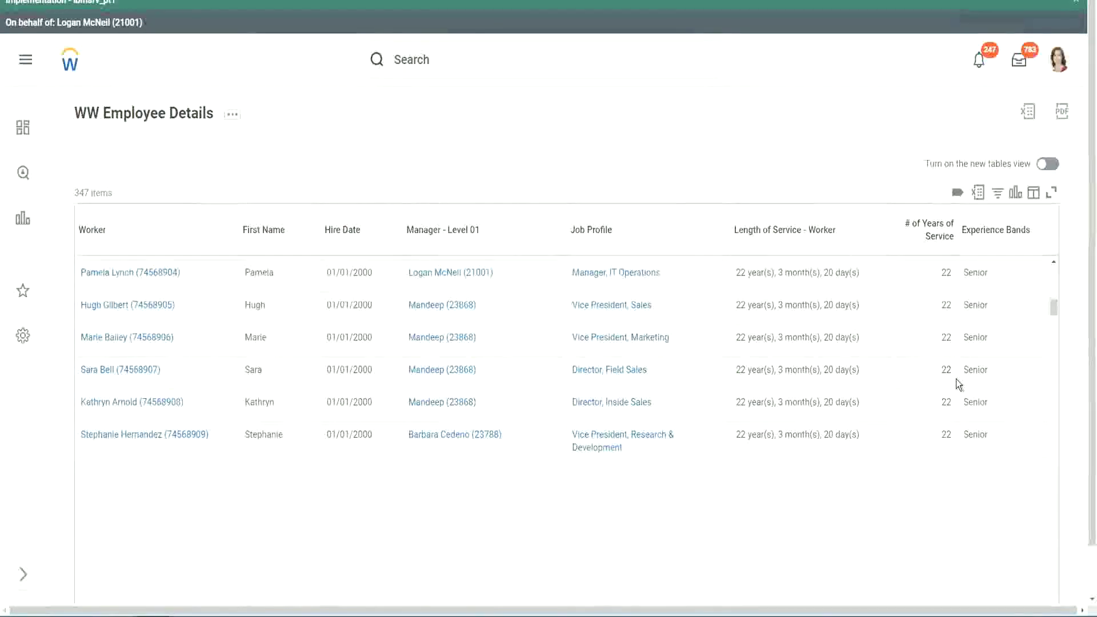
{"action": "scroll", "coordinate": [971, 393], "scroll_direction": "down", "scroll_amount": 1}
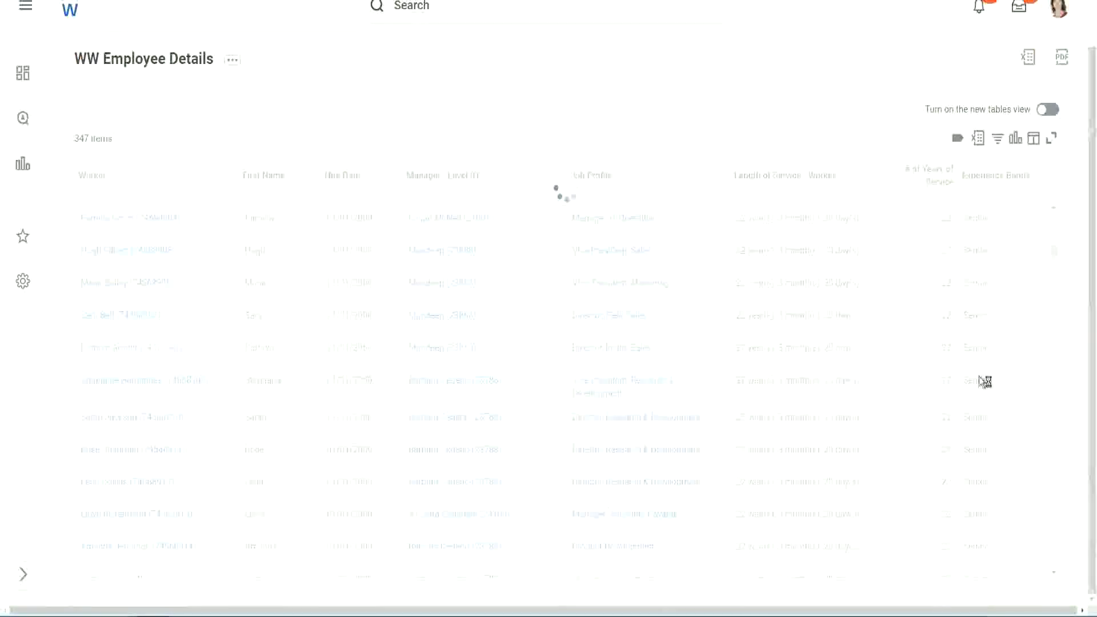
{"action": "scroll", "coordinate": [1016, 321], "scroll_direction": "down", "scroll_amount": 5}
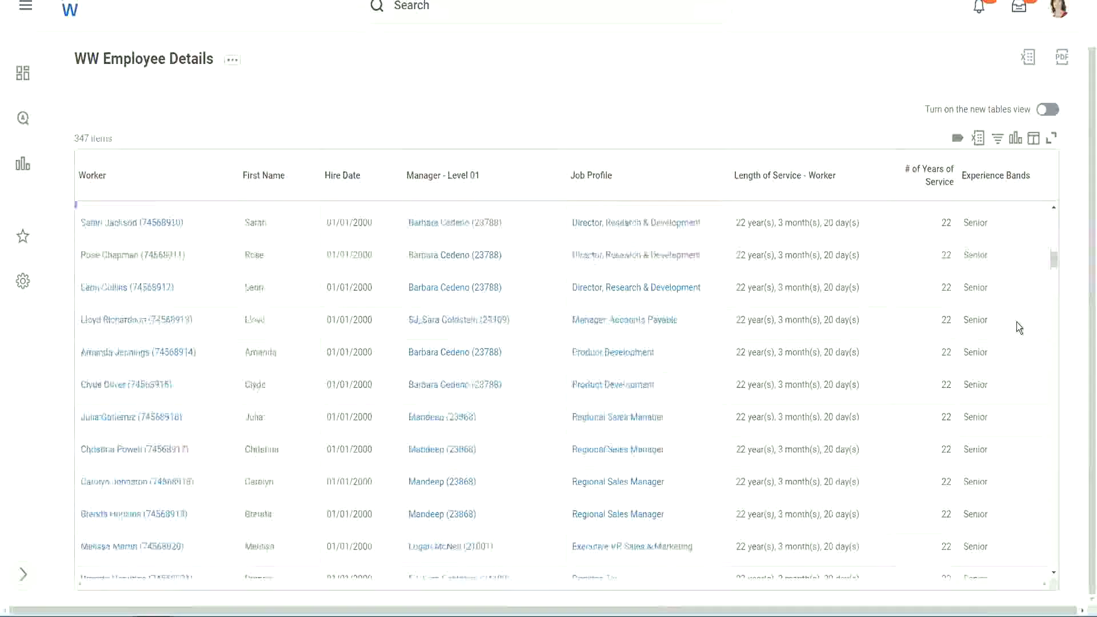
{"action": "scroll", "coordinate": [1016, 322], "scroll_direction": "down", "scroll_amount": 3}
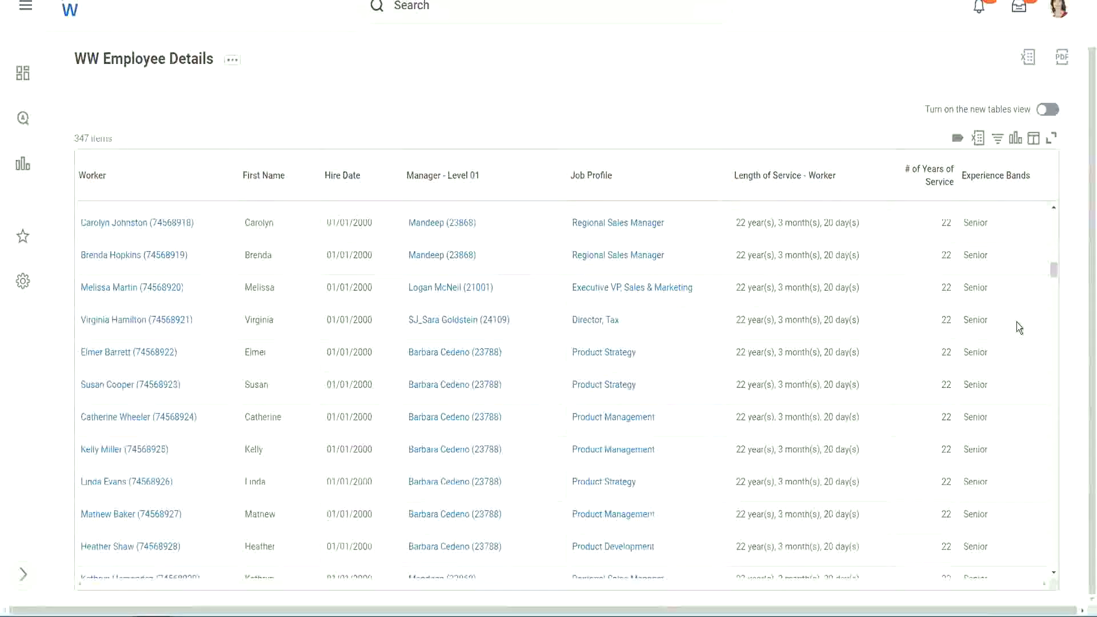
{"action": "scroll", "coordinate": [1016, 321], "scroll_direction": "down", "scroll_amount": 6}
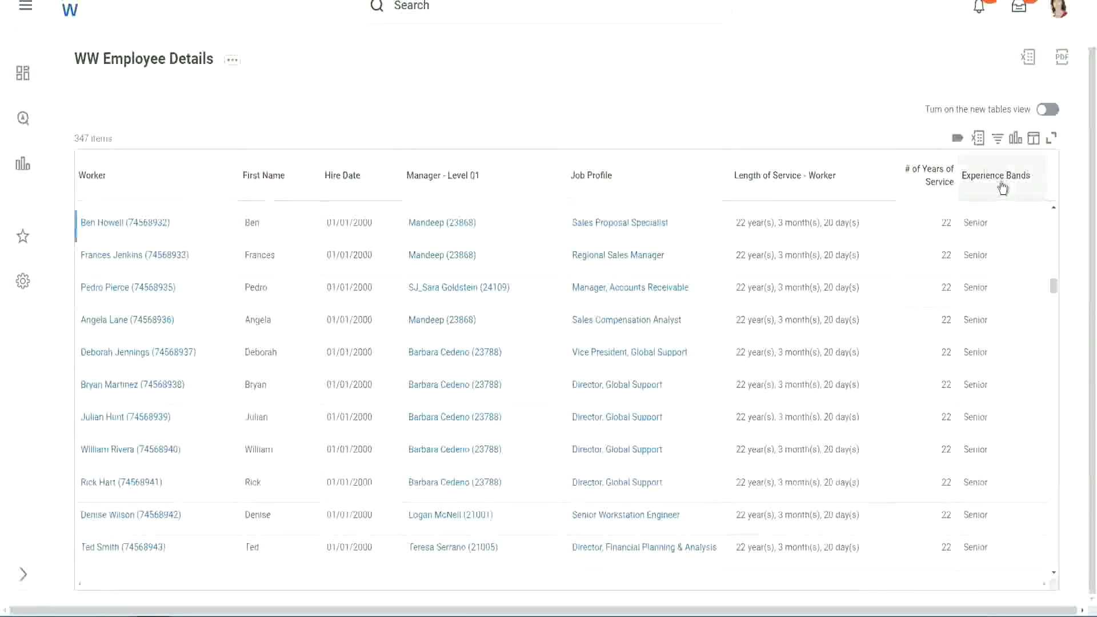
Step: Filter the report's Experience Bands column to values containing Amateur
{"action": "left_click", "coordinate": [1003, 188]}
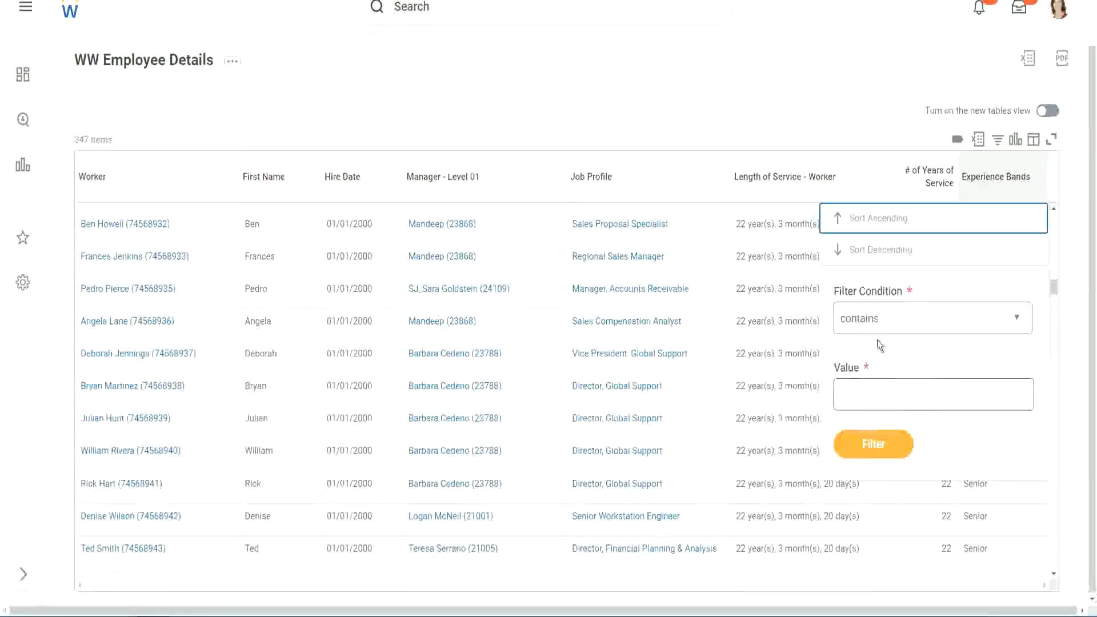
{"action": "left_click", "coordinate": [870, 384]}
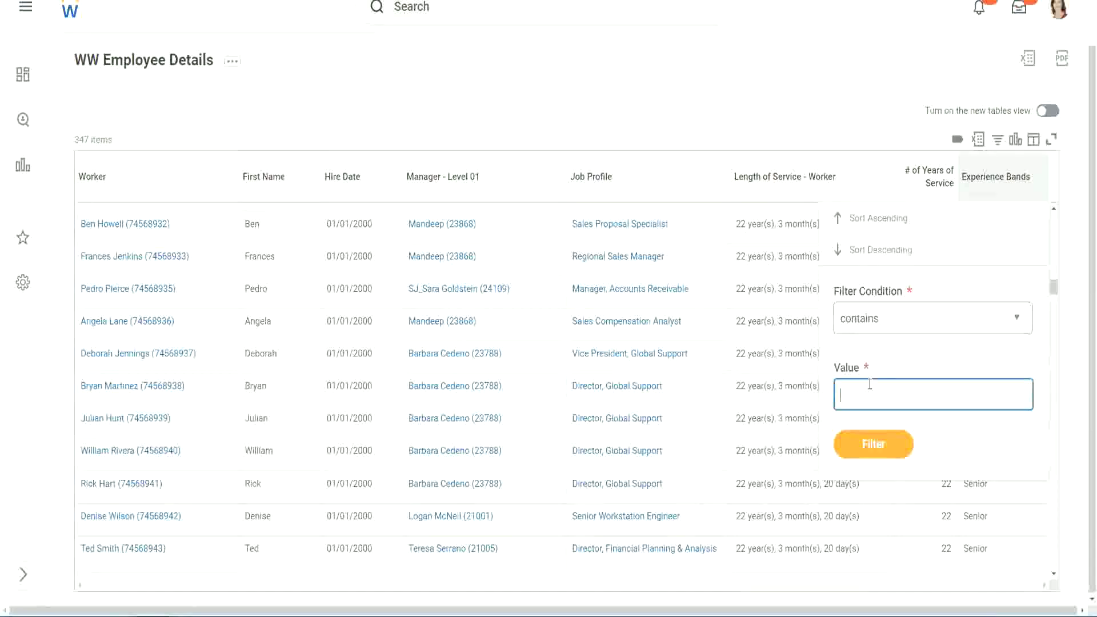
{"action": "type", "text": "Amateur"}
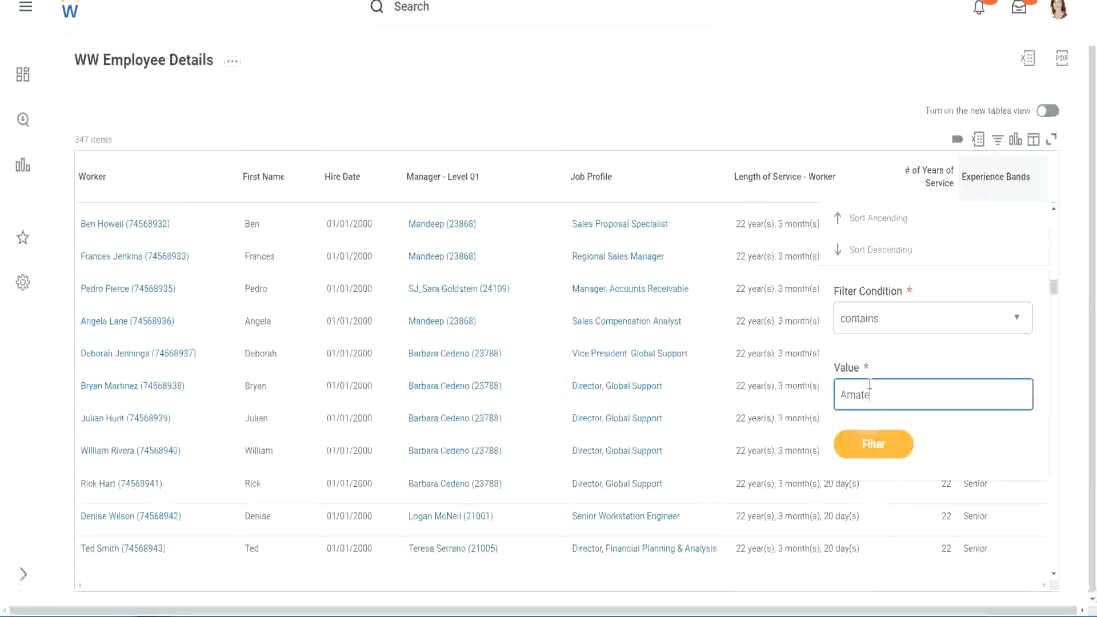
{"action": "left_click", "coordinate": [866, 448]}
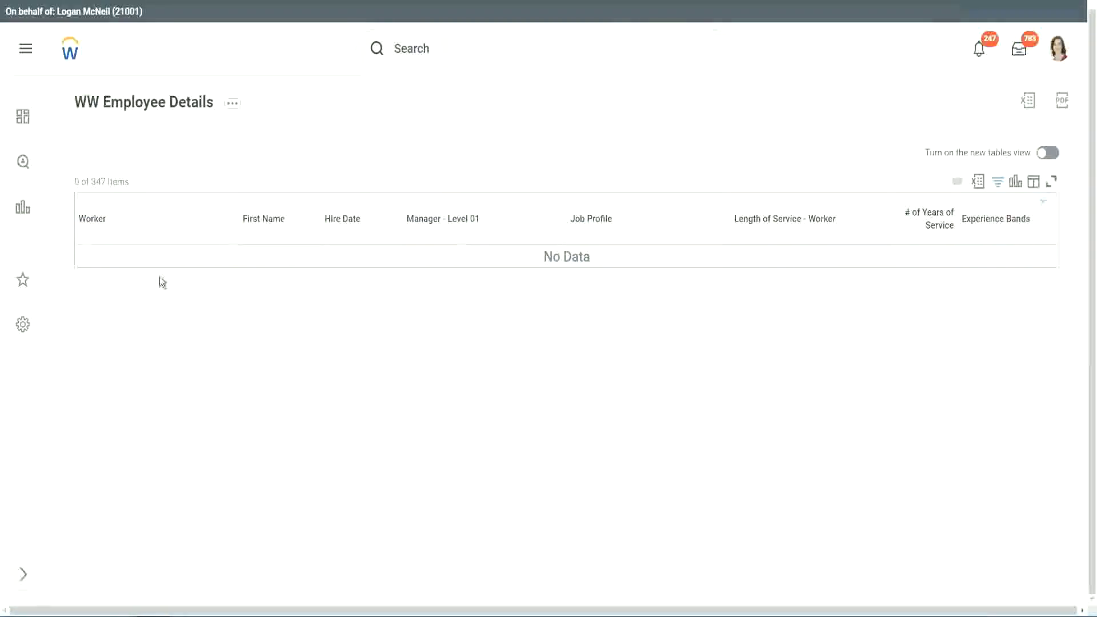
Step: Change the Experience Bands filter value to Legend and apply it
{"action": "left_click", "coordinate": [992, 220]}
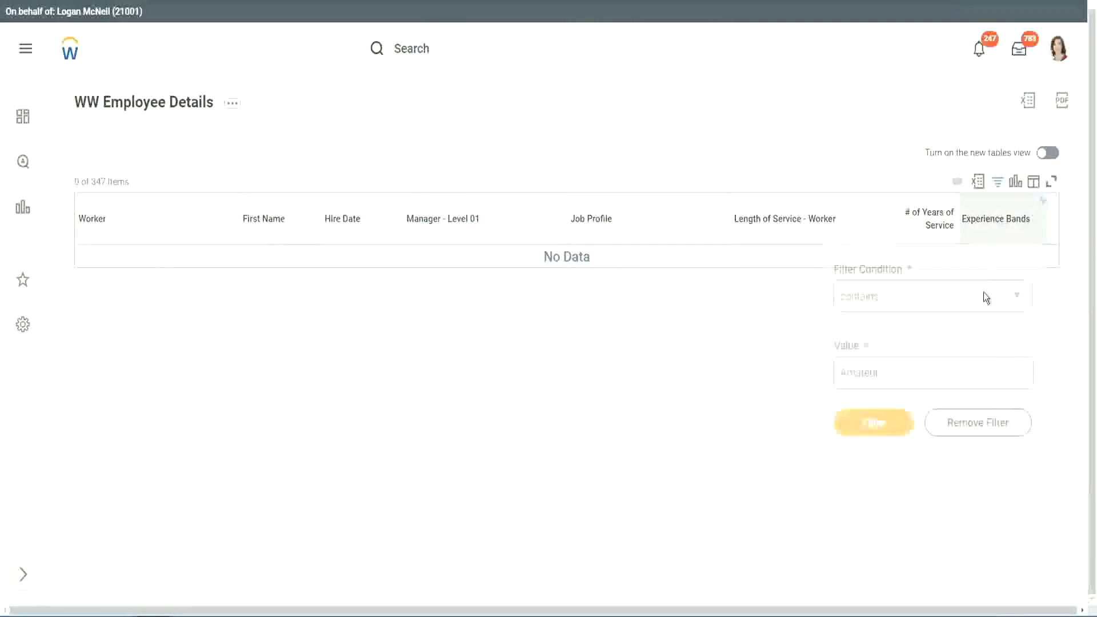
{"action": "left_click", "coordinate": [884, 370]}
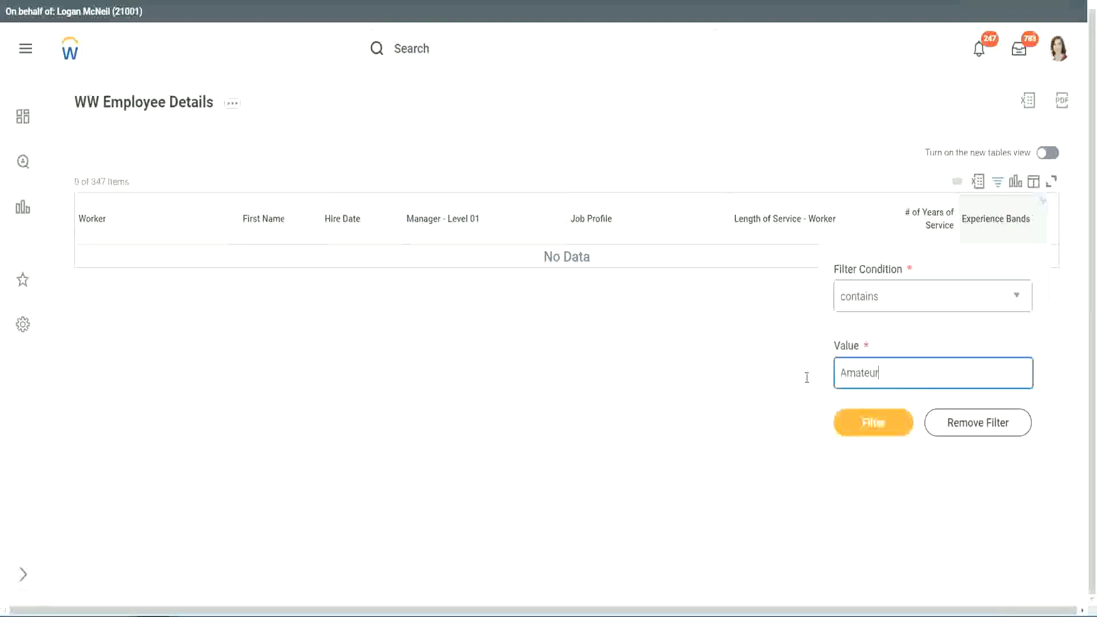
{"action": "key", "text": "ctrl+a"}
{"action": "left_click", "coordinate": [901, 413]}
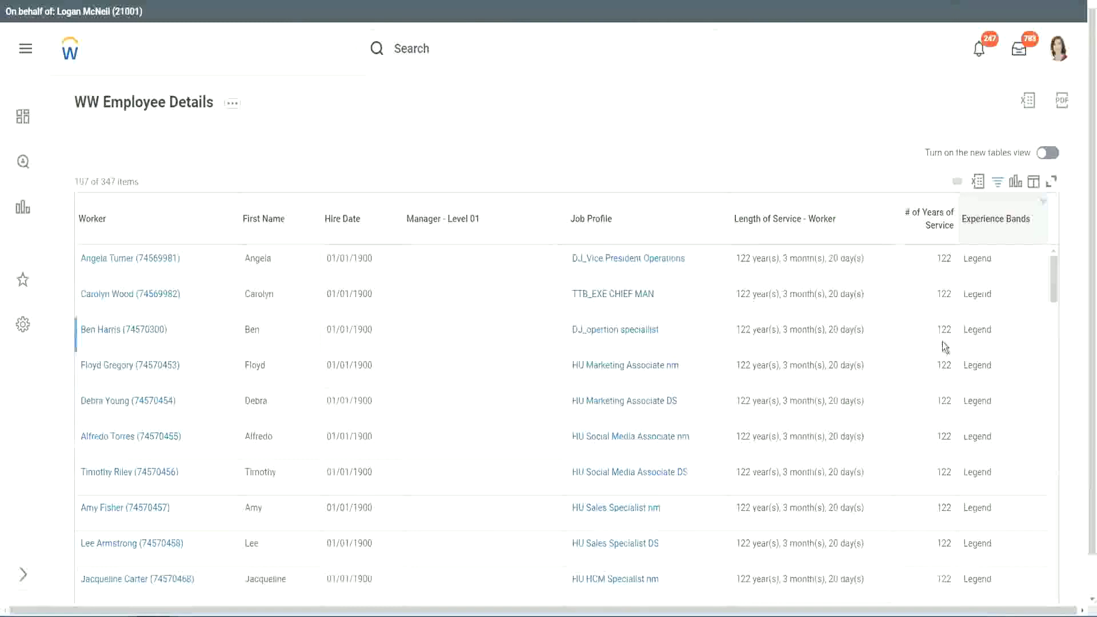
Step: Examine the hire dates and years of service of the workers in the Legend band through the end of the filtered list
{"action": "scroll", "coordinate": [942, 342], "scroll_direction": "down", "scroll_amount": 10}
{"action": "scroll", "coordinate": [942, 341], "scroll_direction": "down", "scroll_amount": 5}
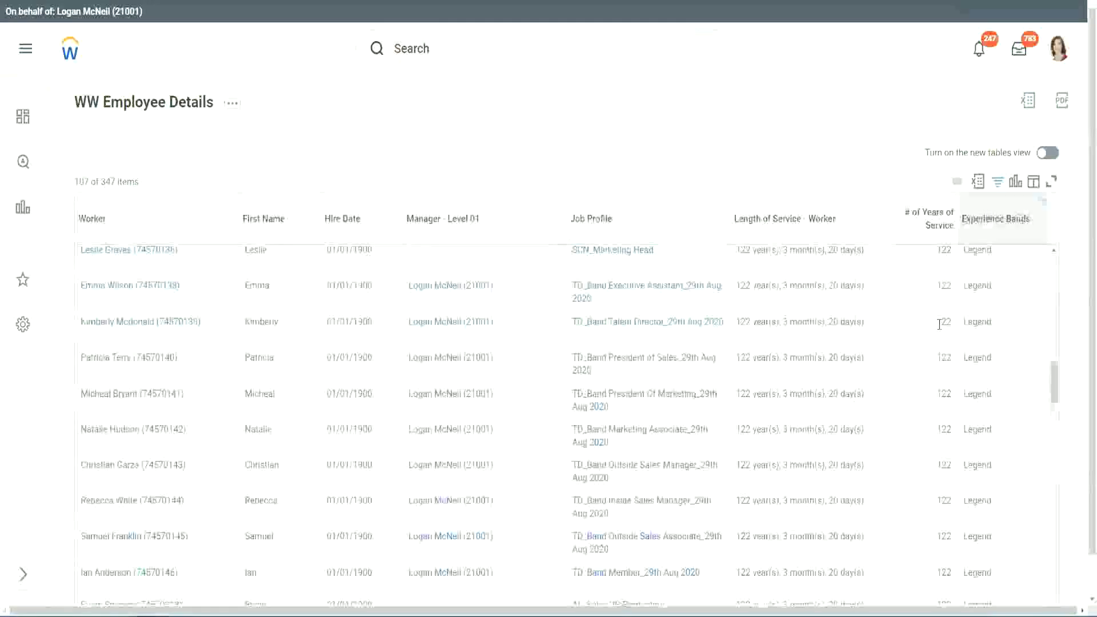
{"action": "scroll", "coordinate": [940, 327], "scroll_direction": "down", "scroll_amount": 15}
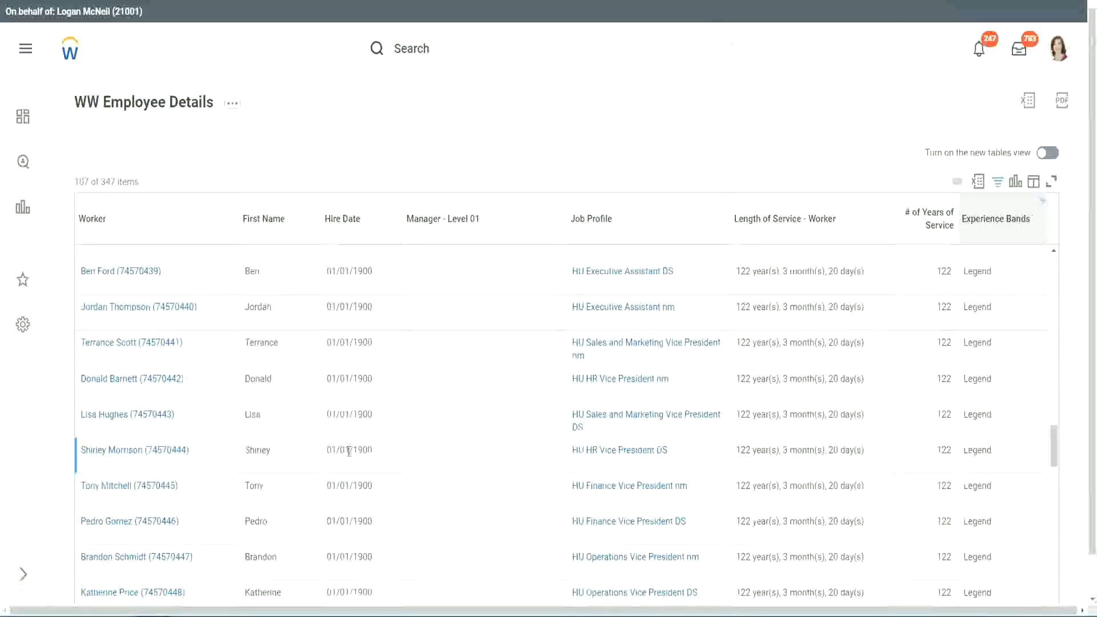
{"action": "double_click", "coordinate": [362, 450]}
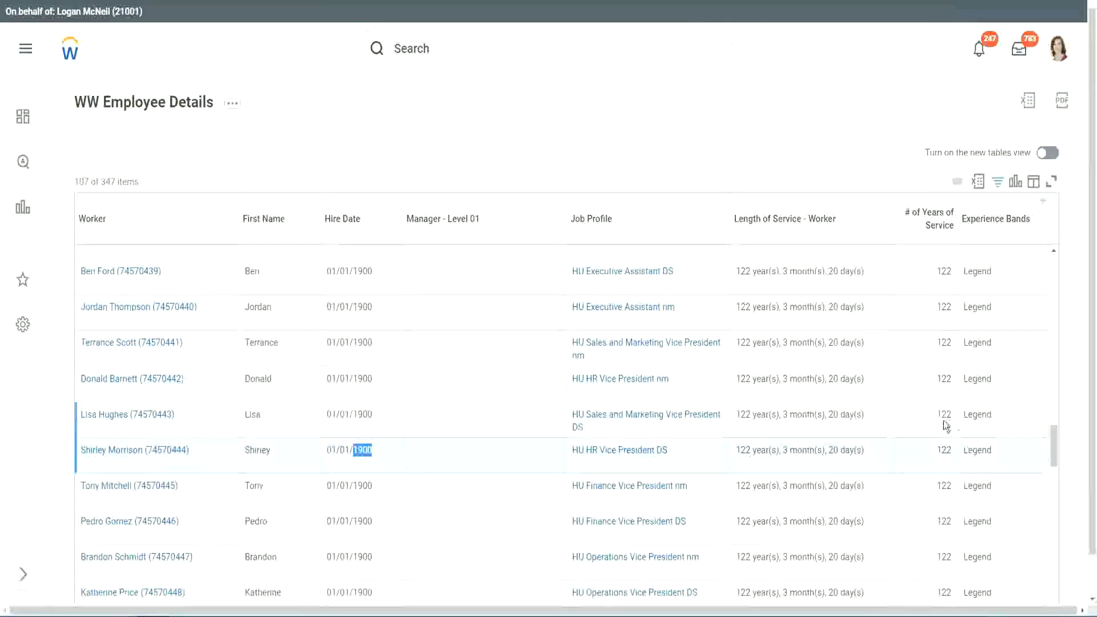
{"action": "scroll", "coordinate": [937, 426], "scroll_direction": "down", "scroll_amount": 2}
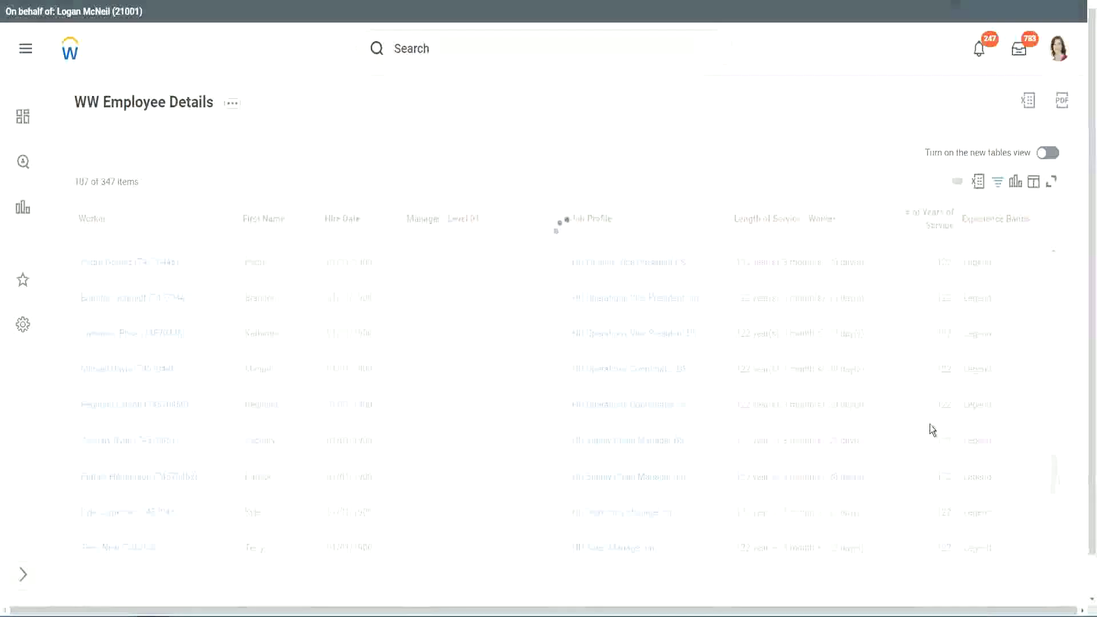
{"action": "scroll", "coordinate": [930, 424], "scroll_direction": "down", "scroll_amount": 10}
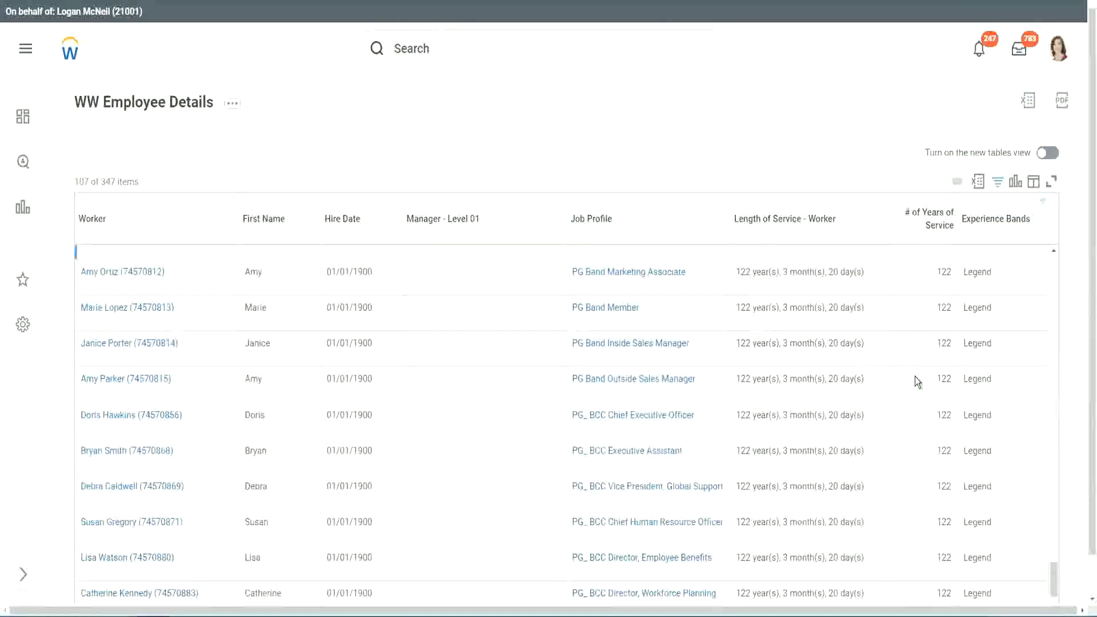
{"action": "scroll", "coordinate": [913, 376], "scroll_direction": "down", "scroll_amount": 3}
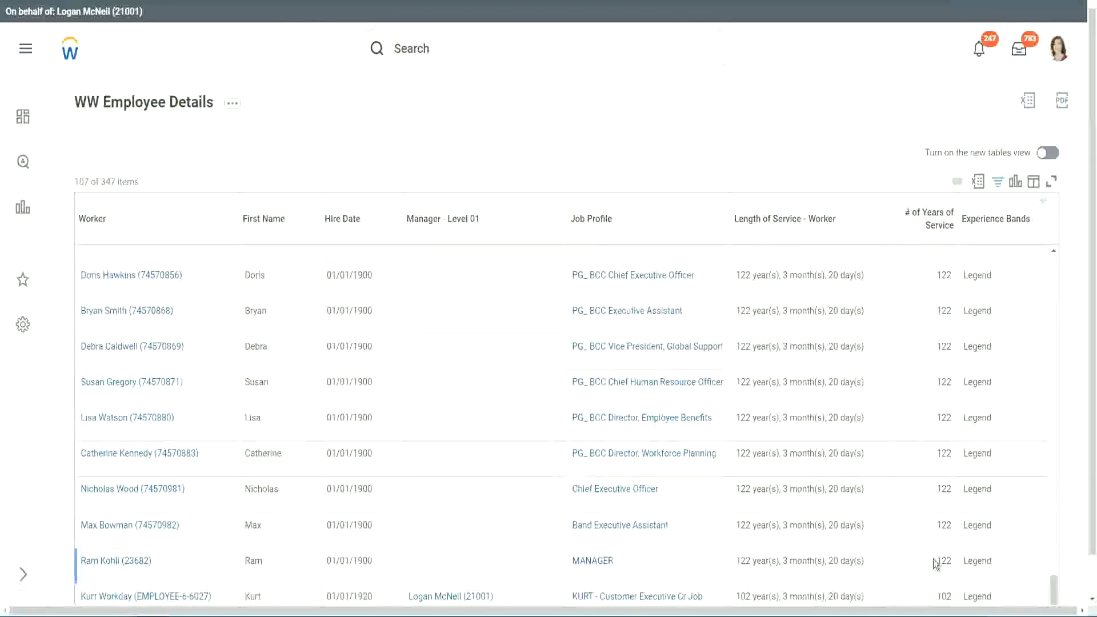
{"action": "double_click", "coordinate": [943, 596]}
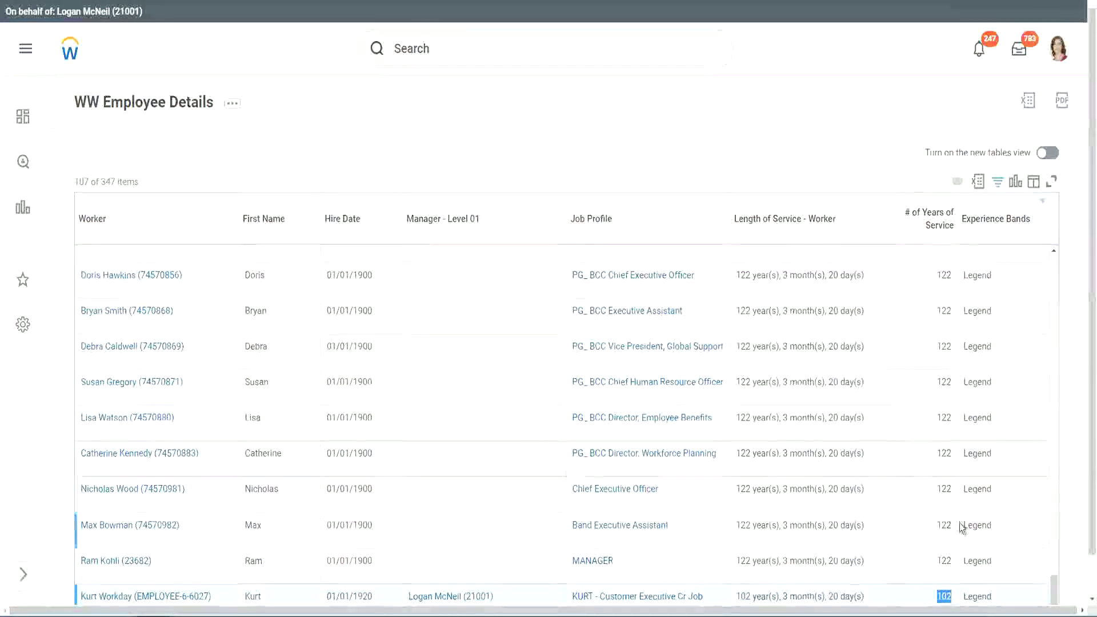
{"action": "left_click_drag", "start_coordinate": [945, 489], "coordinate": [952, 489]}
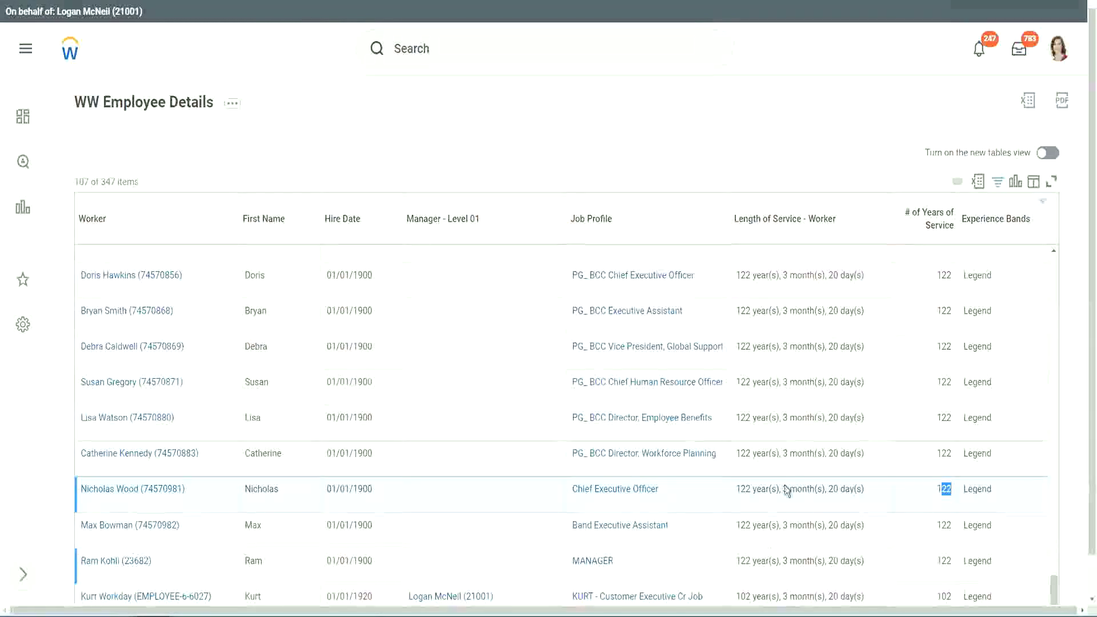
{"action": "left_click", "coordinate": [920, 455]}
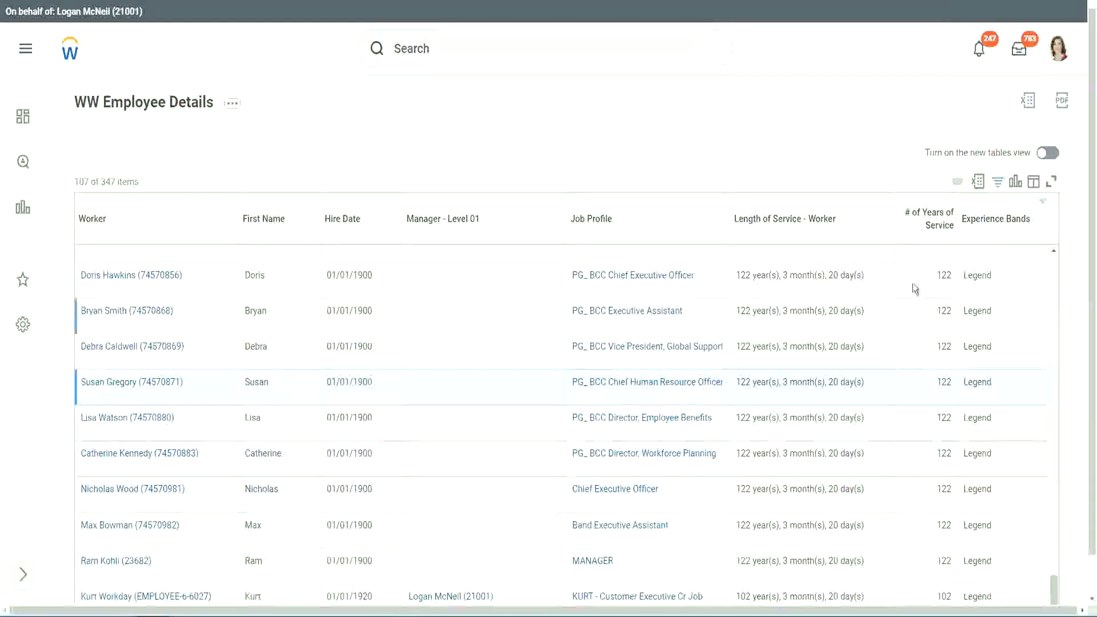
Step: Replace the Experience Bands filter value with Experienced and apply the filter
{"action": "left_click", "coordinate": [1002, 226]}
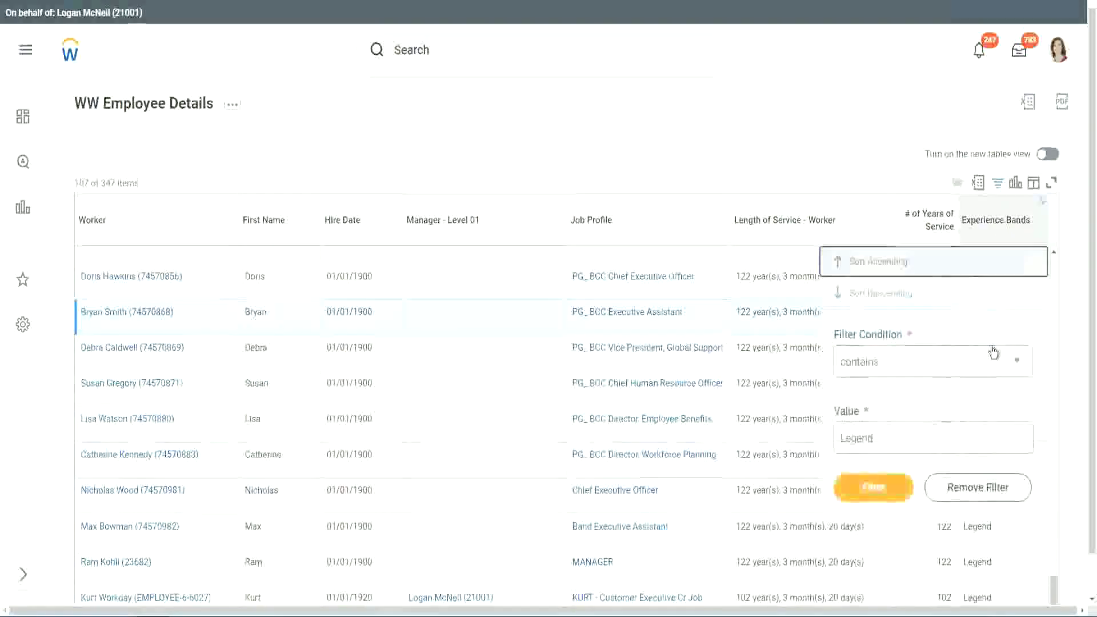
{"action": "left_click", "coordinate": [898, 437]}
{"action": "double_click", "coordinate": [864, 435]}
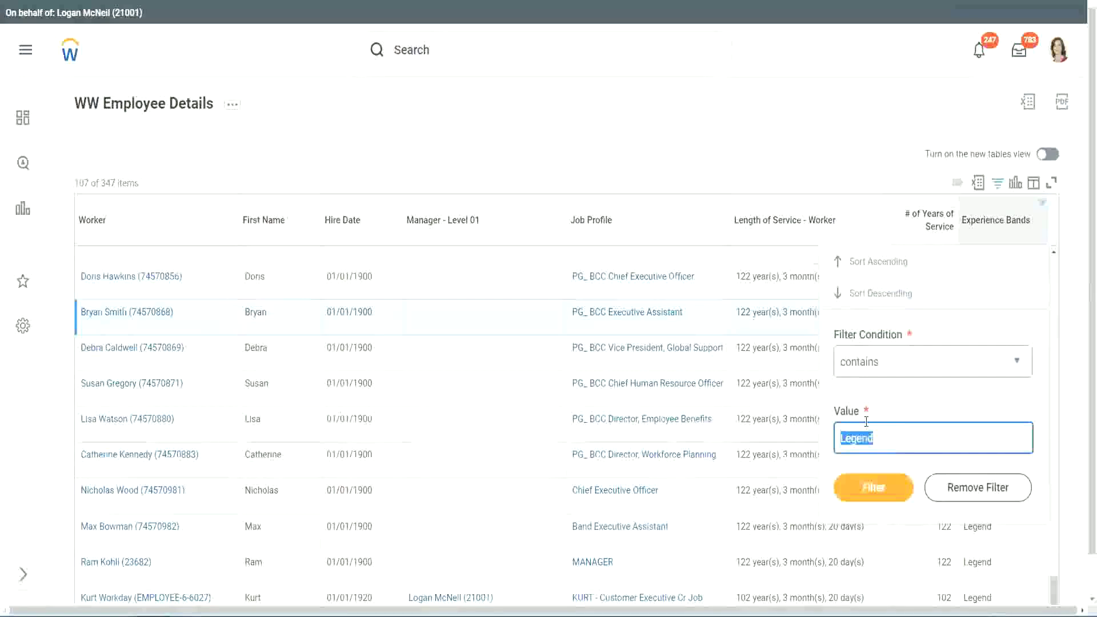
{"action": "type", "text": "Ex"}
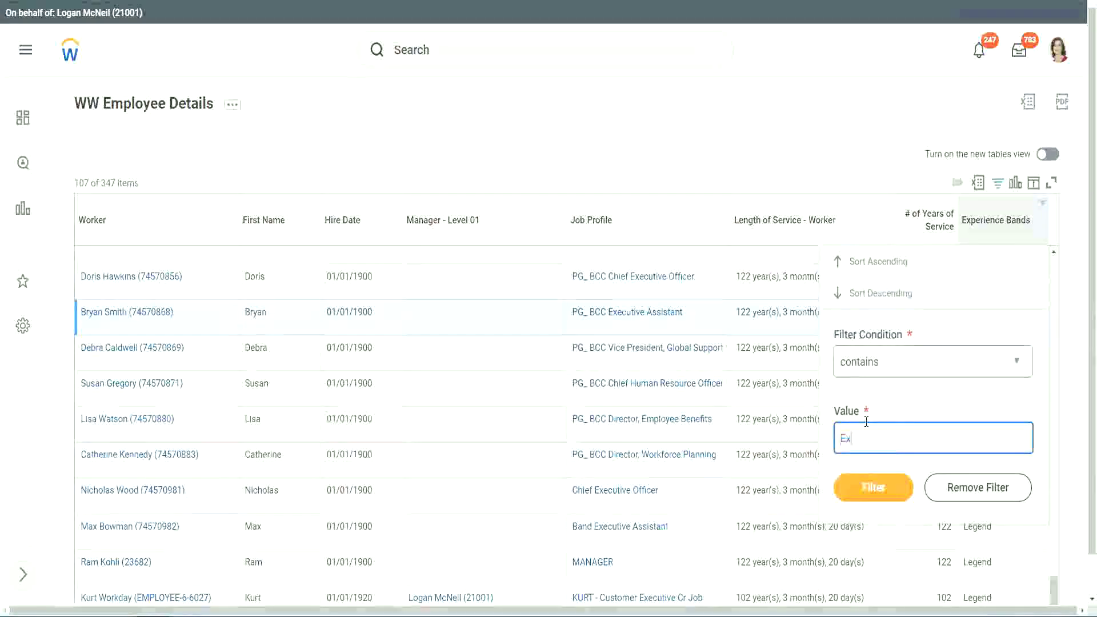
{"action": "type", "text": "per"}
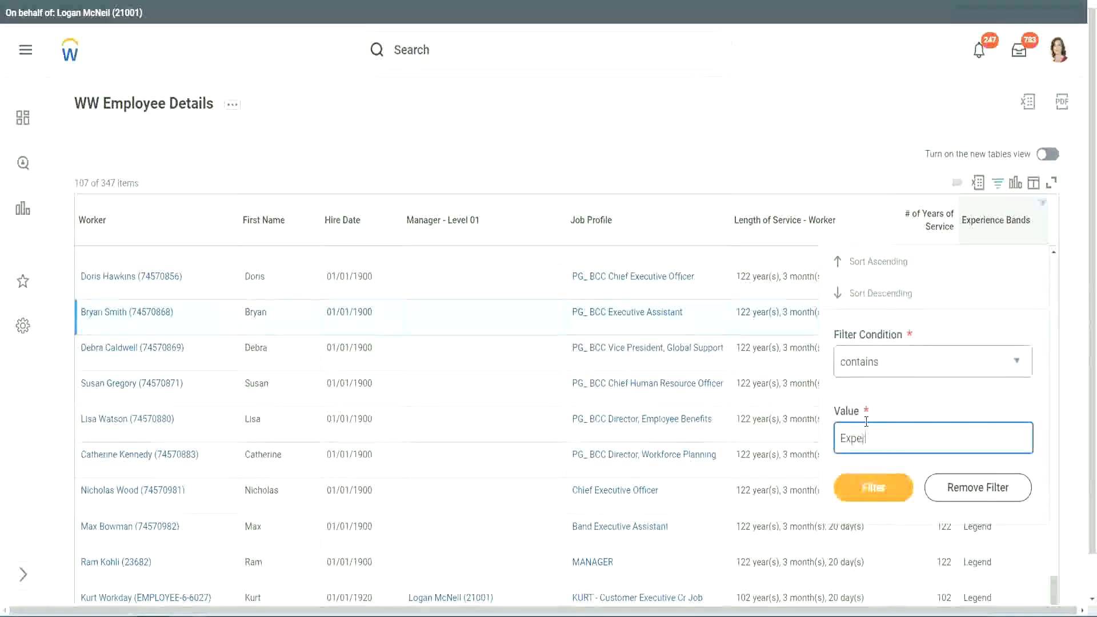
{"action": "type", "text": "ienced"}
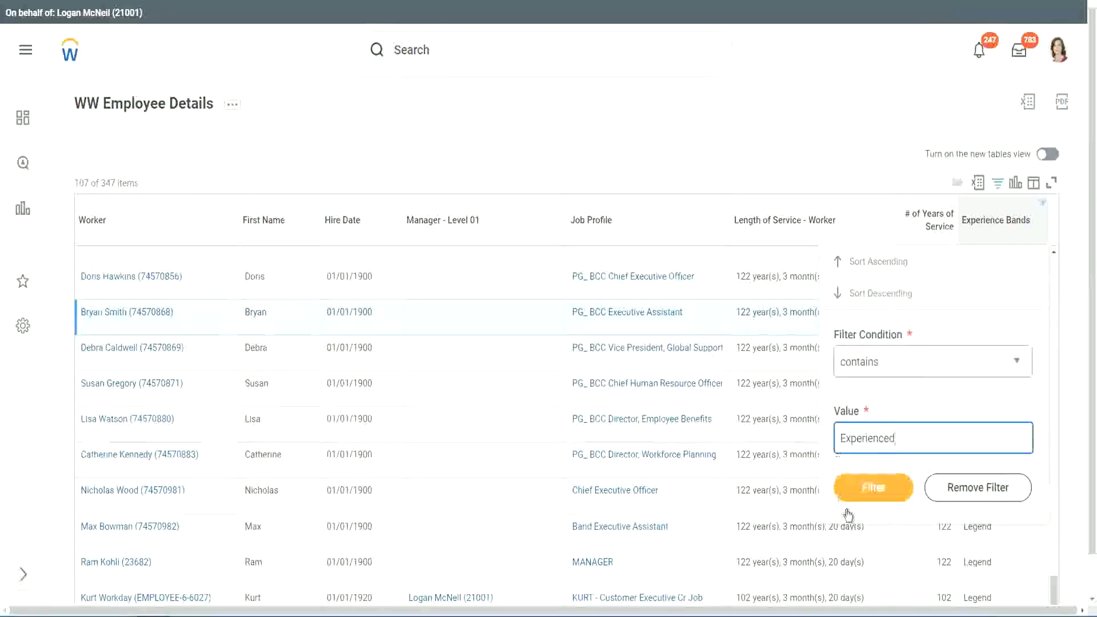
{"action": "left_click", "coordinate": [880, 486]}
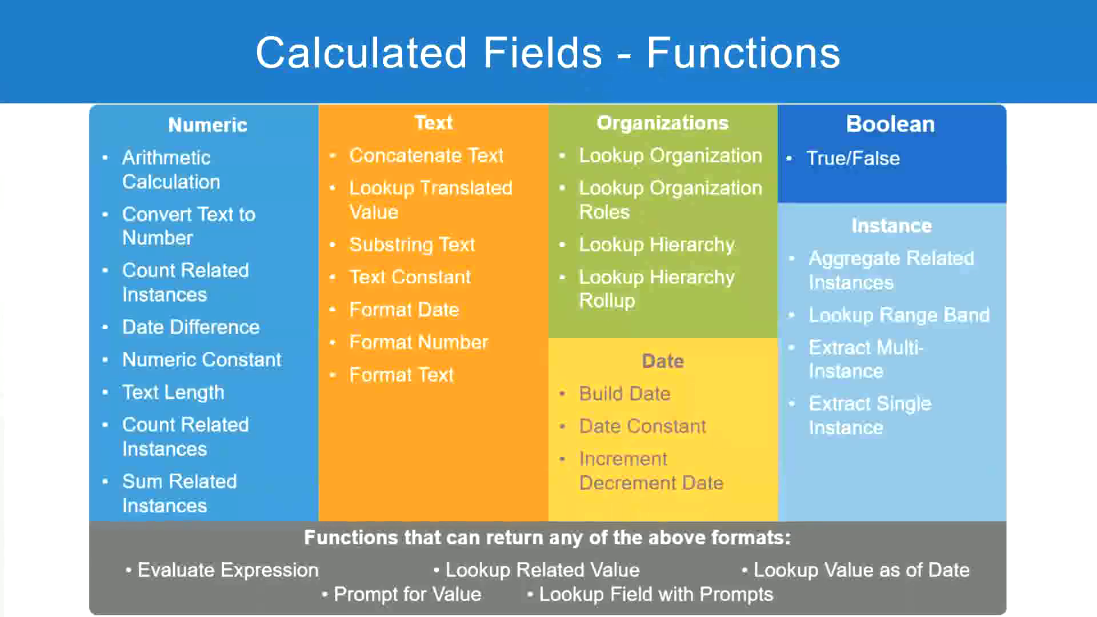
Step: Switch to the Notepad++ notes and check the years-of-service range defined for the Experienced band
{"action": "key", "text": "alt+Tab"}
{"action": "left_click", "coordinate": [59, 141]}
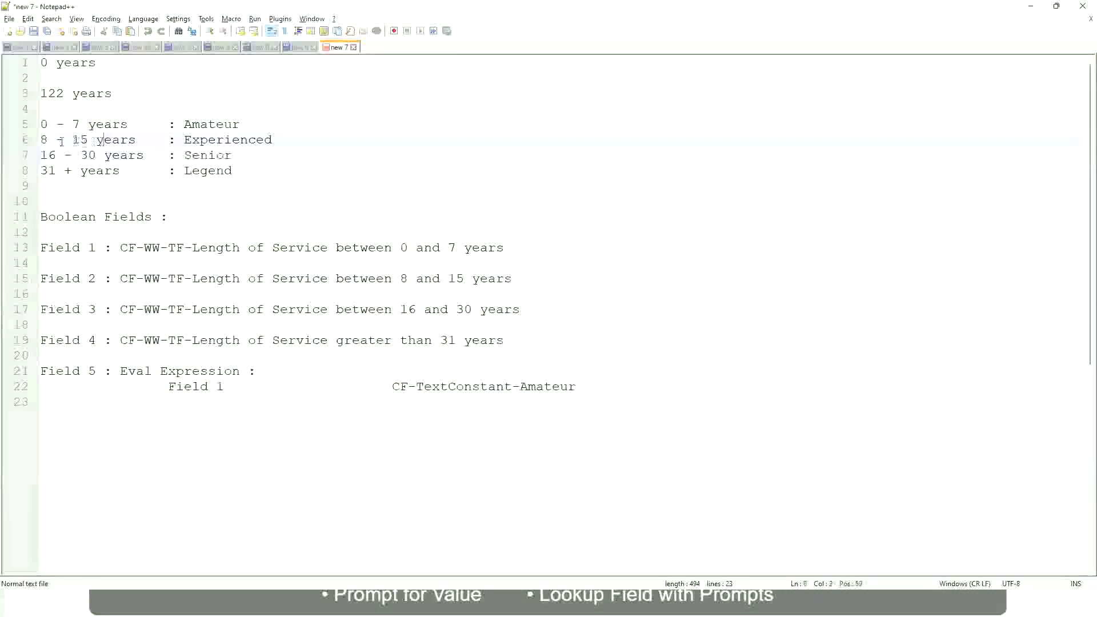
{"action": "left_click_drag", "start_coordinate": [48, 142], "coordinate": [87, 141]}
{"action": "left_click", "coordinate": [91, 141]}
{"action": "left_click", "coordinate": [127, 141]}
{"action": "key", "text": "alt+Tab"}
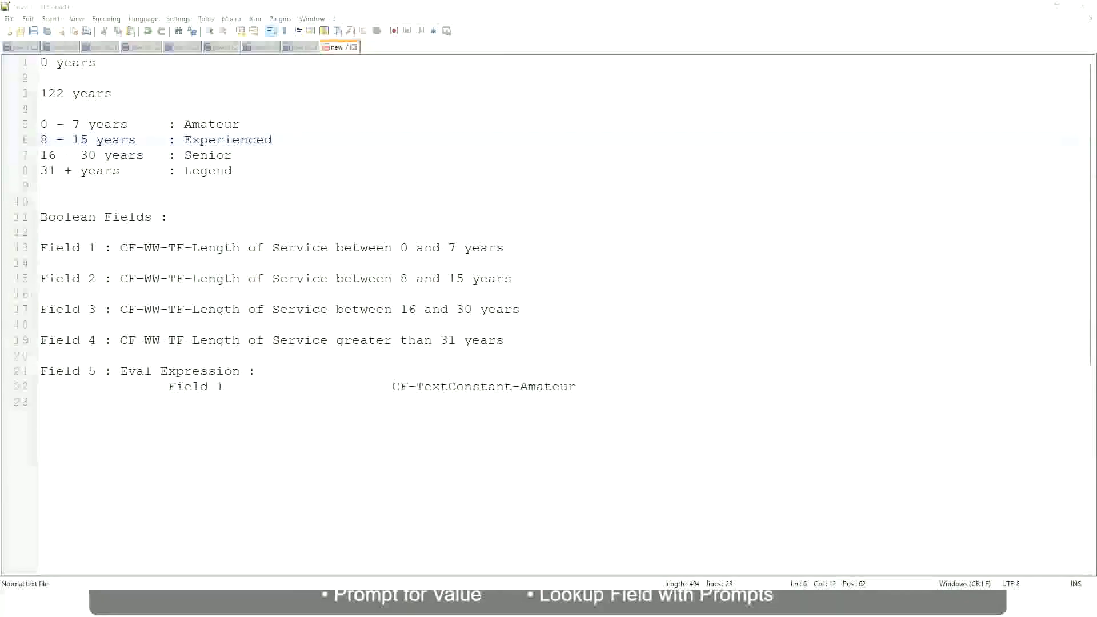
Step: Return to the WW Employee Details report in Workday and compare the workers' years of service with their Experienced band down the filtered list
{"action": "key", "text": "alt+Tab"}
{"action": "scroll", "coordinate": [947, 421], "scroll_direction": "down", "scroll_amount": 2}
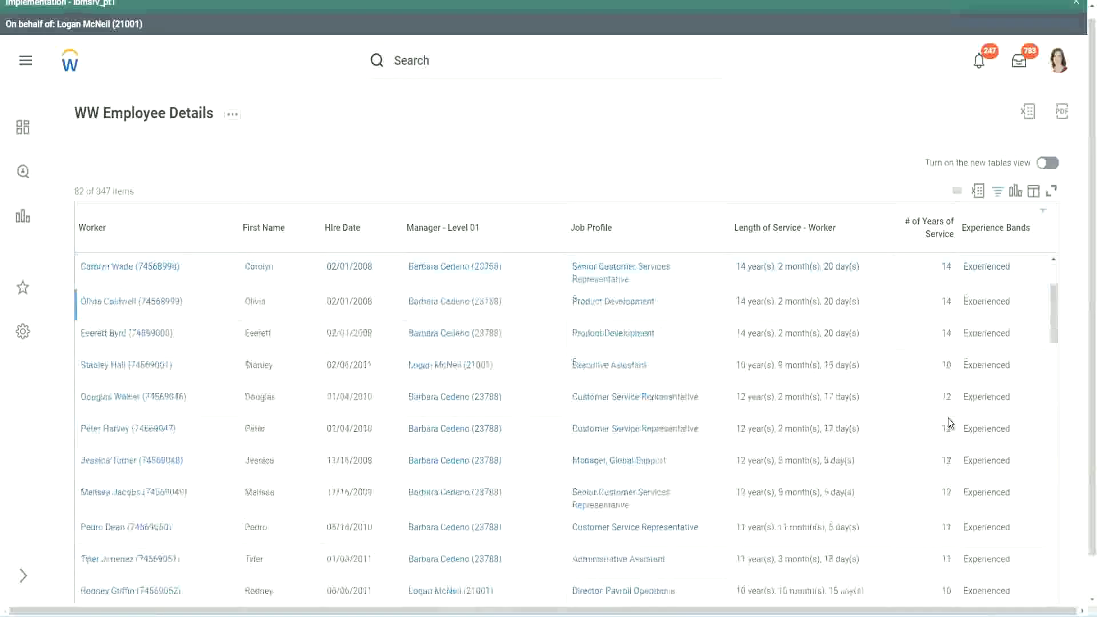
{"action": "double_click", "coordinate": [944, 301]}
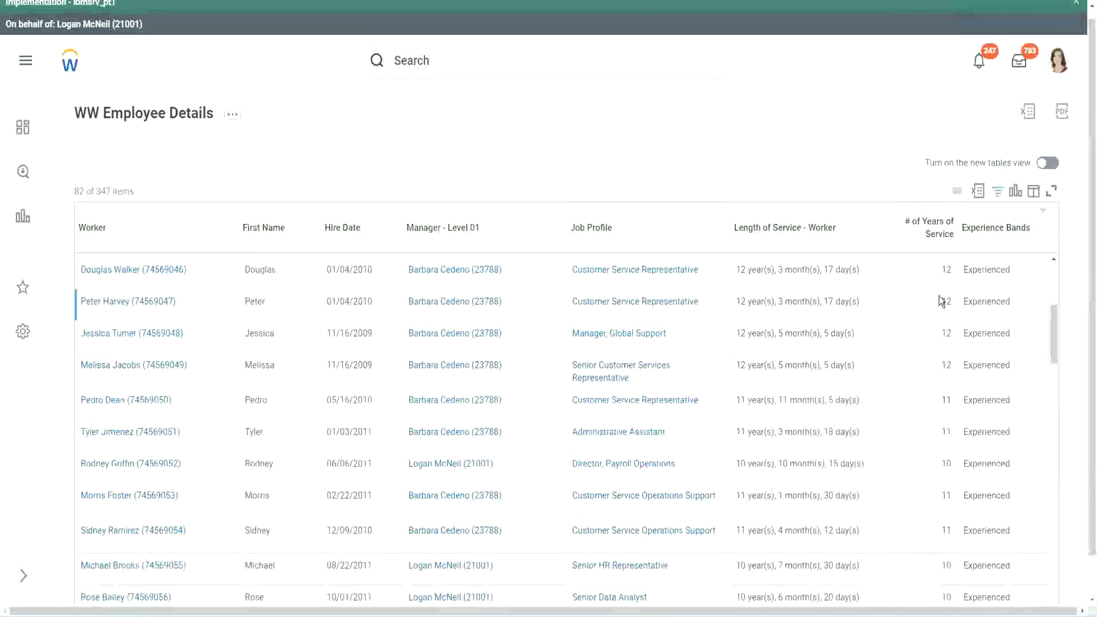
{"action": "double_click", "coordinate": [975, 301]}
{"action": "scroll", "coordinate": [951, 394], "scroll_direction": "down", "scroll_amount": 3}
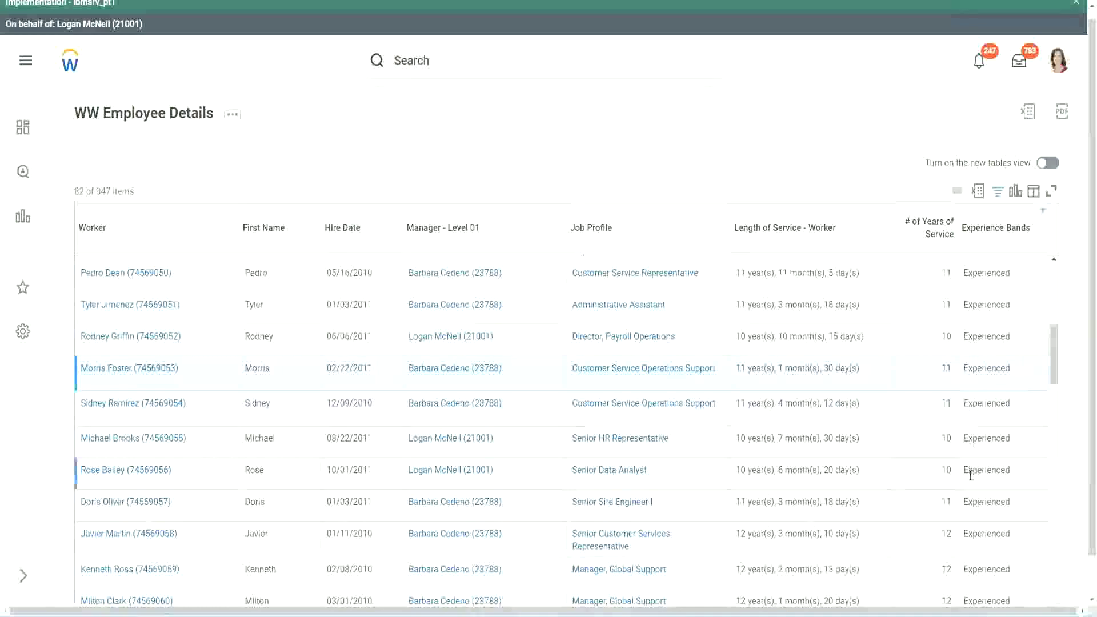
{"action": "scroll", "coordinate": [970, 474], "scroll_direction": "down", "scroll_amount": 5}
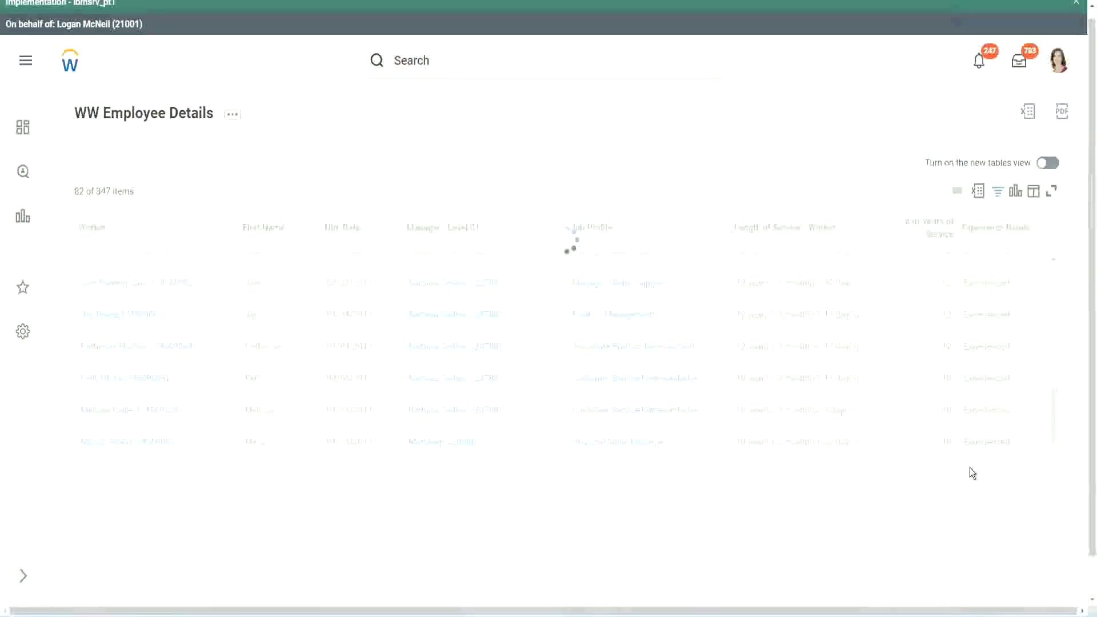